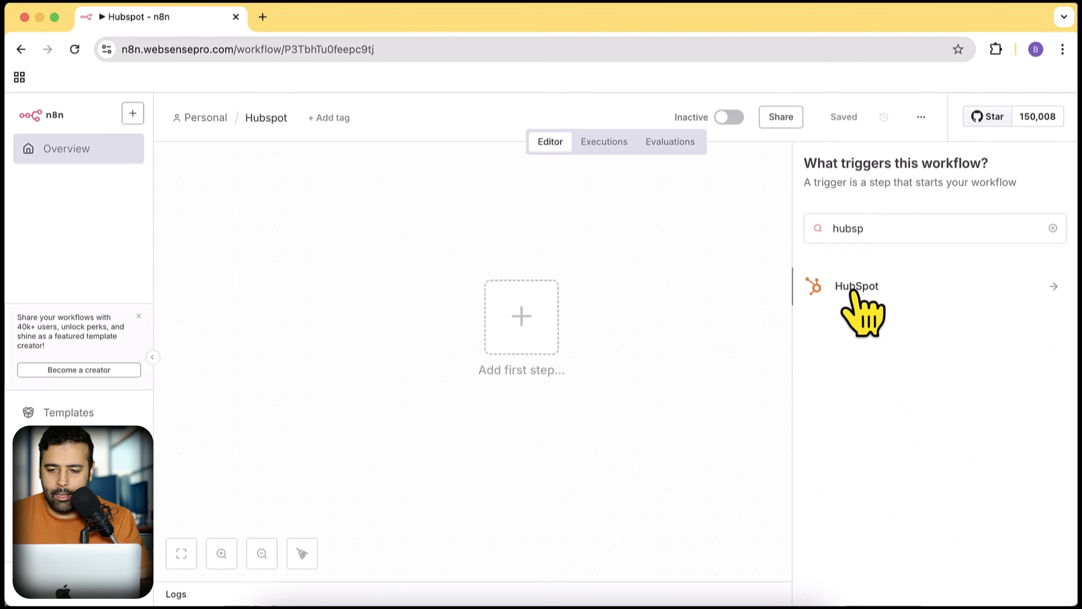
- Add a HubSpot 'Create or update a contact' action node to the workflow
{"action": "left_click", "coordinate": [841, 286]}
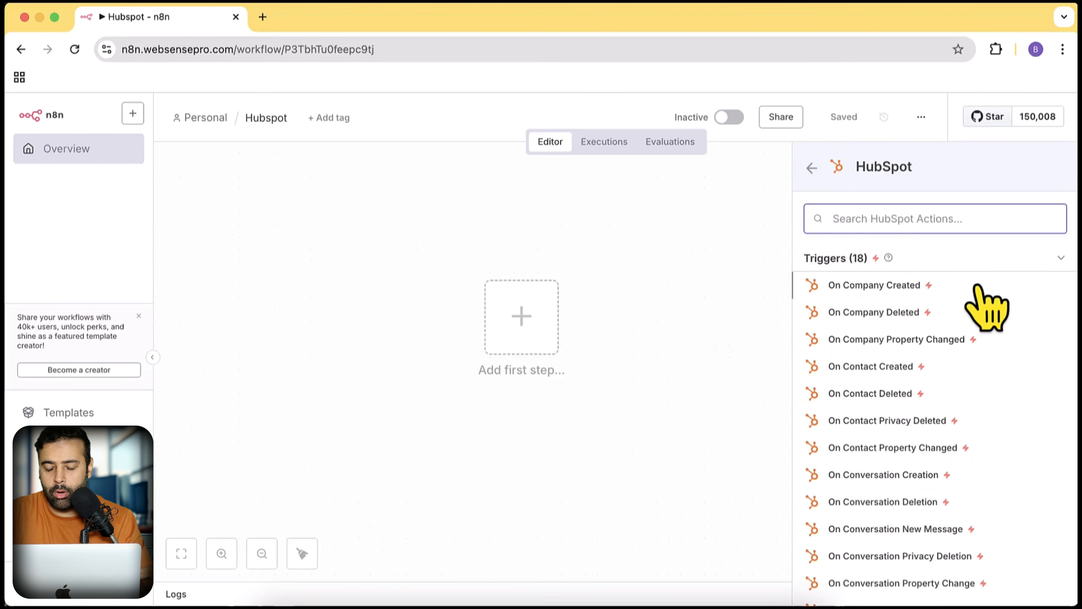
{"action": "type", "text": "create"}
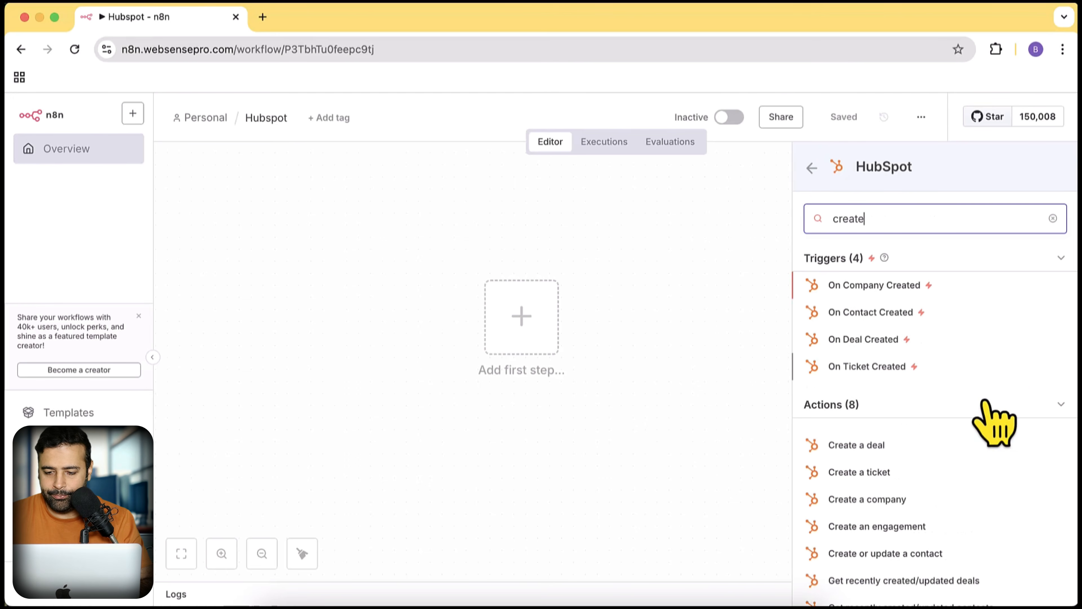
{"action": "scroll", "coordinate": [998, 379], "scroll_direction": "down", "scroll_amount": 3}
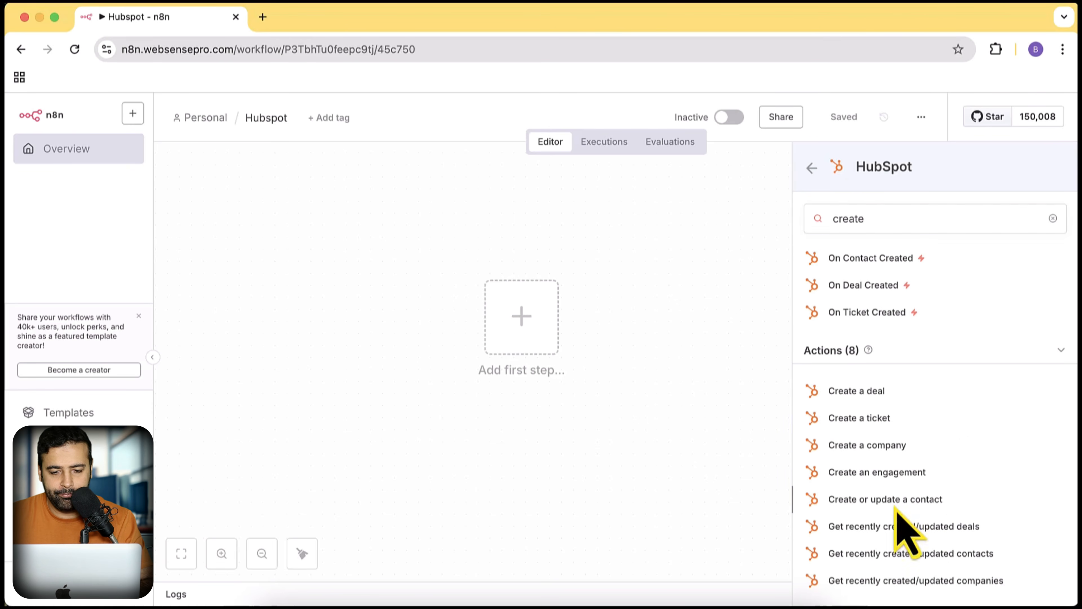
{"action": "left_click", "coordinate": [845, 499]}
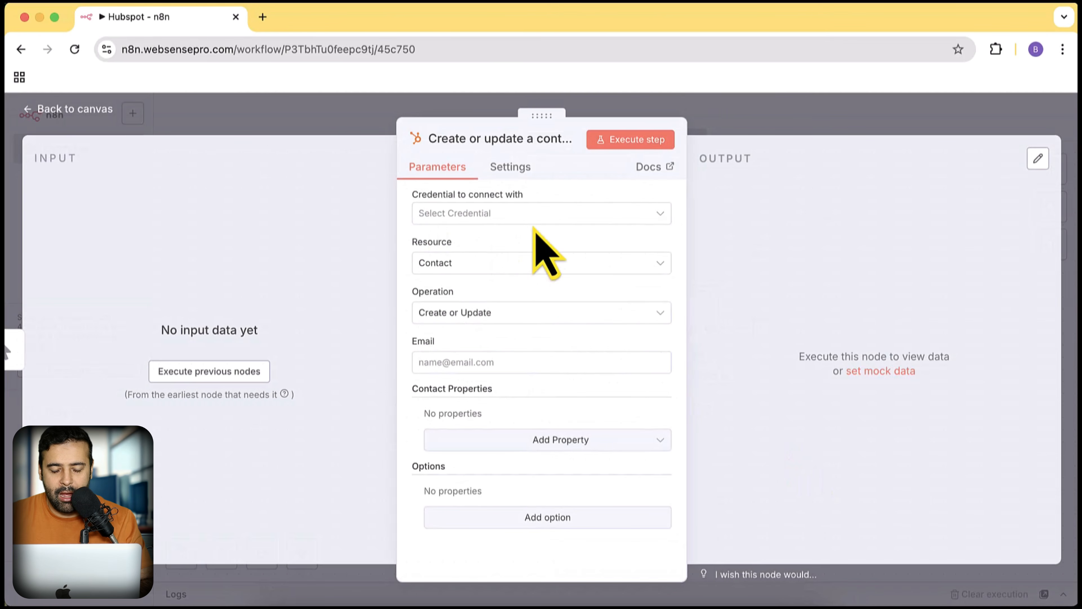
- Create a new HubSpot credential for the node that connects with an APP Token
{"action": "left_click", "coordinate": [602, 216]}
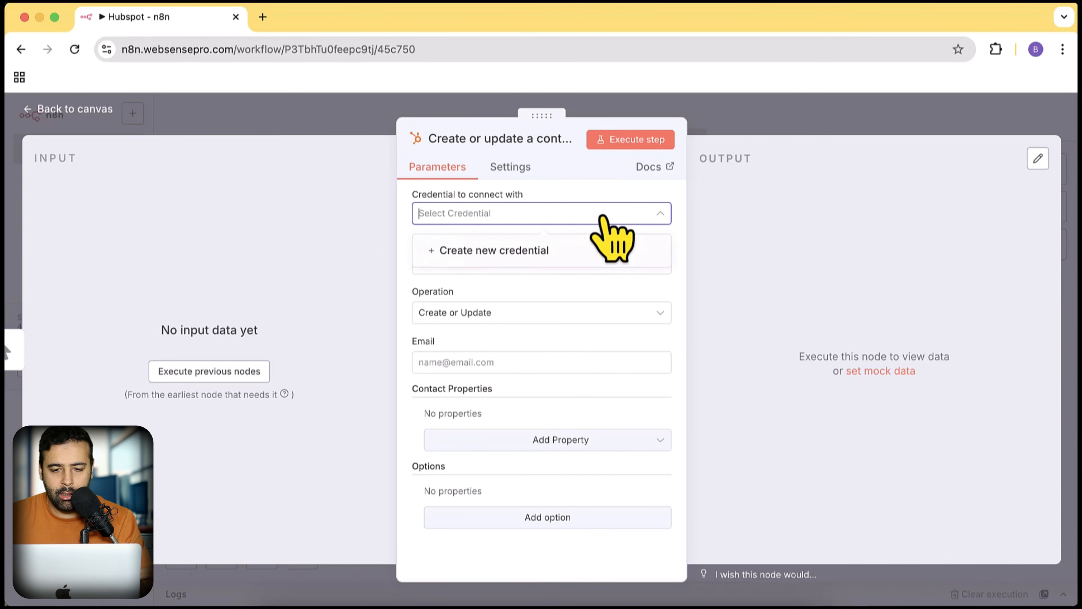
{"action": "left_click", "coordinate": [538, 258]}
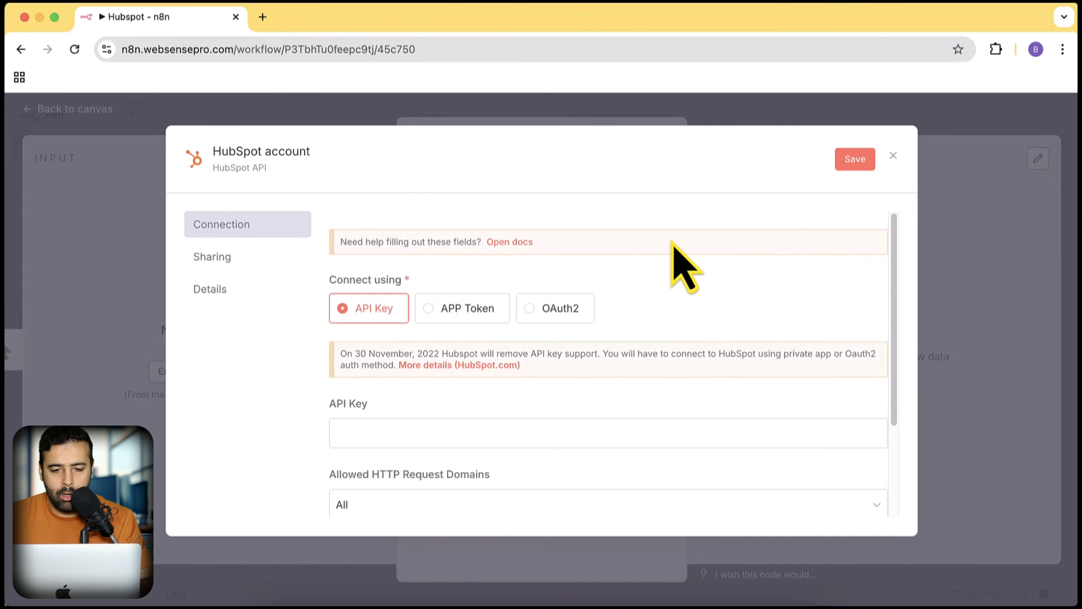
{"action": "scroll", "coordinate": [672, 255], "scroll_direction": "down", "scroll_amount": 3}
{"action": "scroll", "coordinate": [596, 341], "scroll_direction": "up", "scroll_amount": 3}
{"action": "left_click", "coordinate": [464, 309]}
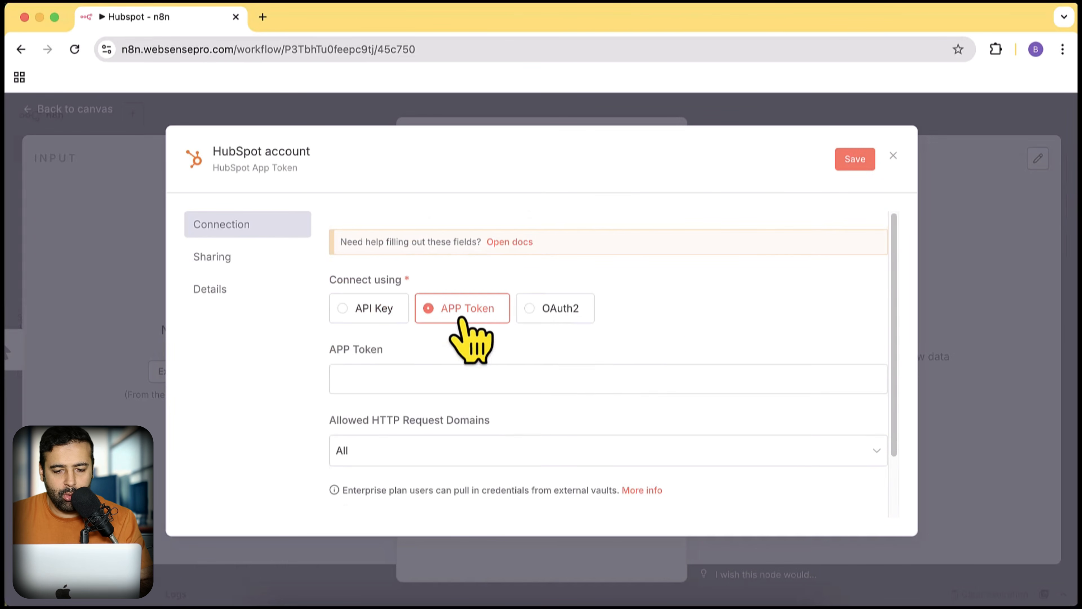
{"action": "scroll", "coordinate": [580, 416], "scroll_direction": "down", "scroll_amount": 1}
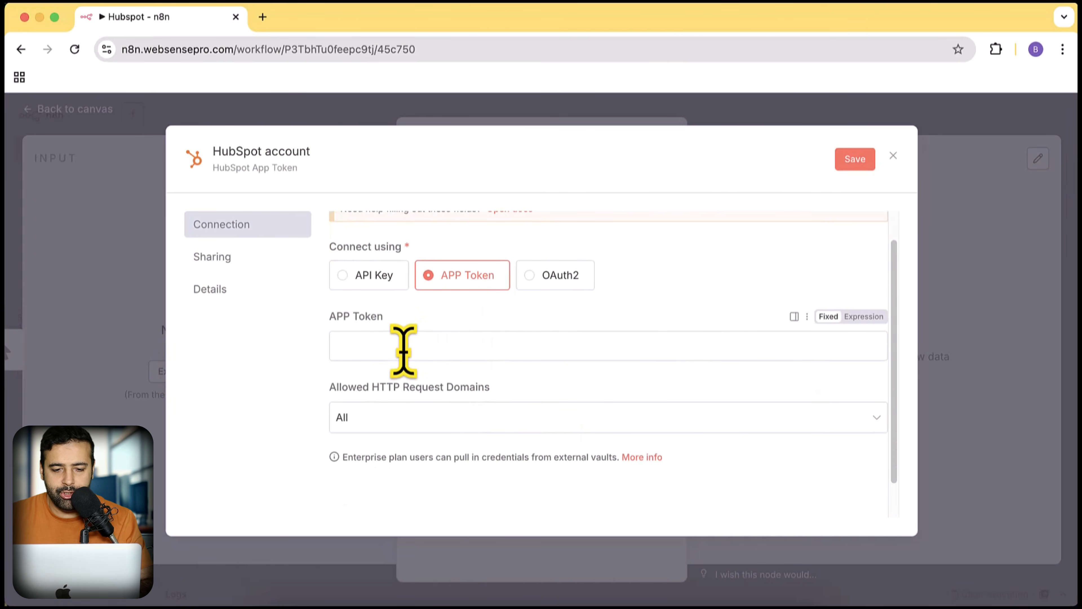
- Google 'hubspot developer account' in a new tab and open the HubSpot Developers site
{"action": "left_click", "coordinate": [262, 17]}
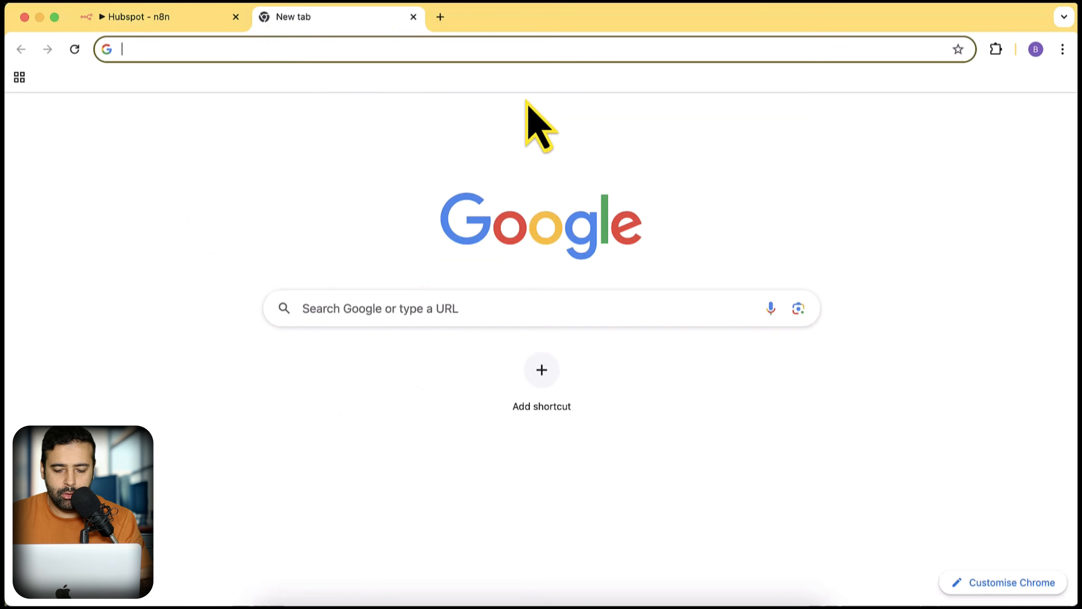
{"action": "type", "text": "hubspot devel"}
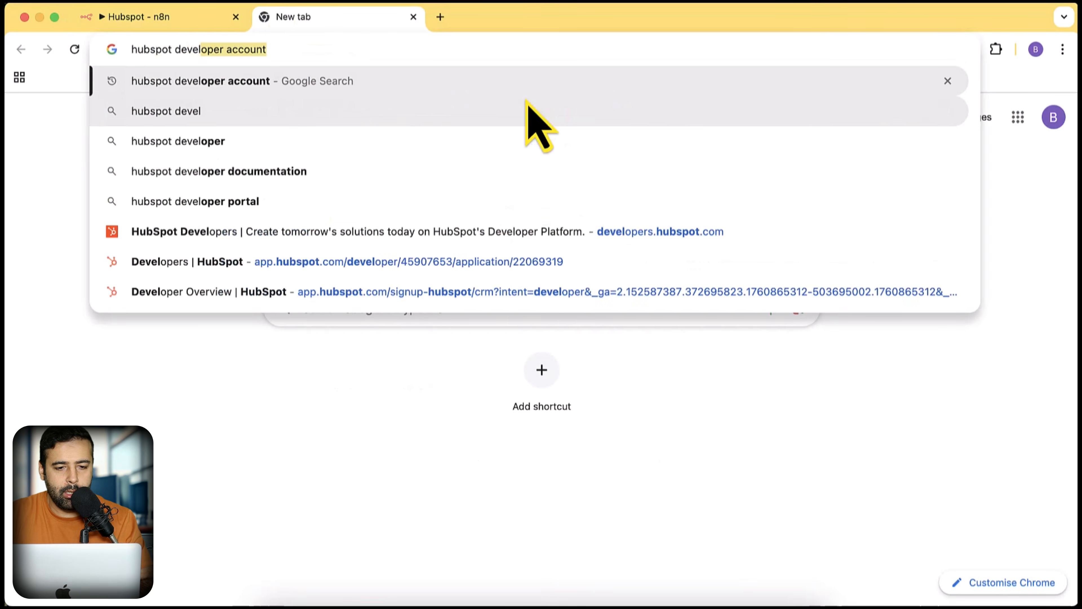
{"action": "key", "text": "Return"}
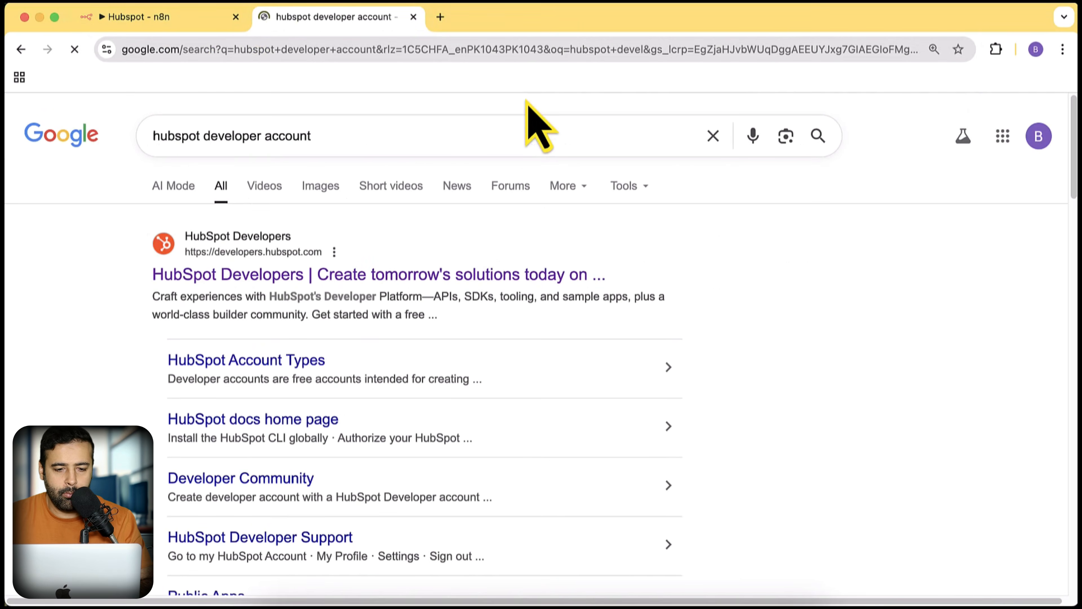
{"action": "left_click", "coordinate": [183, 266]}
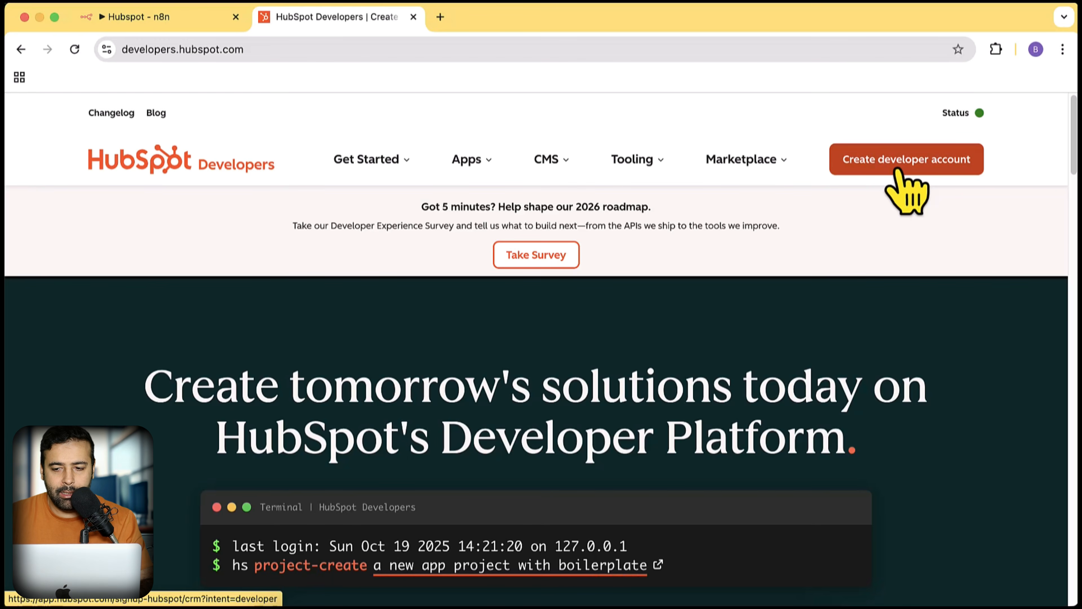
- Start a HubSpot developer account, continuing with the signed-in user and existing account
{"action": "left_click", "coordinate": [900, 171]}
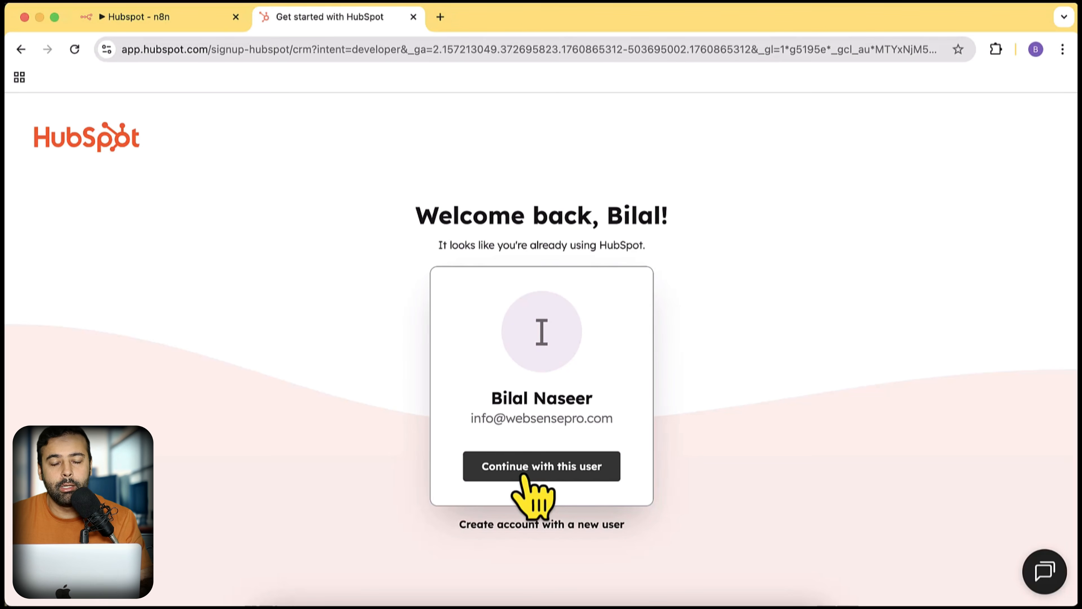
{"action": "left_click", "coordinate": [524, 477]}
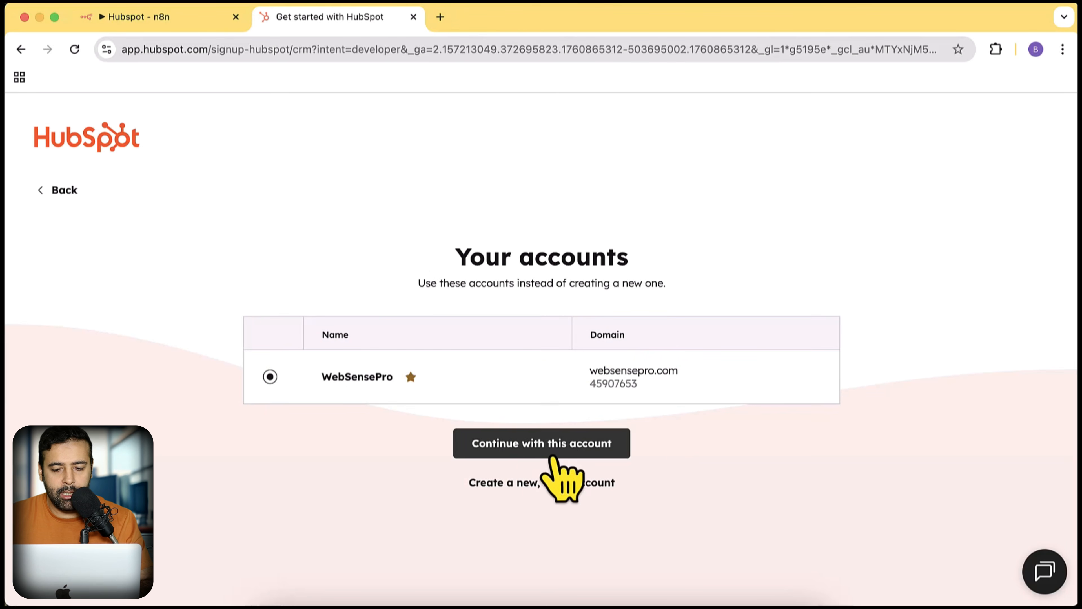
{"action": "left_click", "coordinate": [553, 452]}
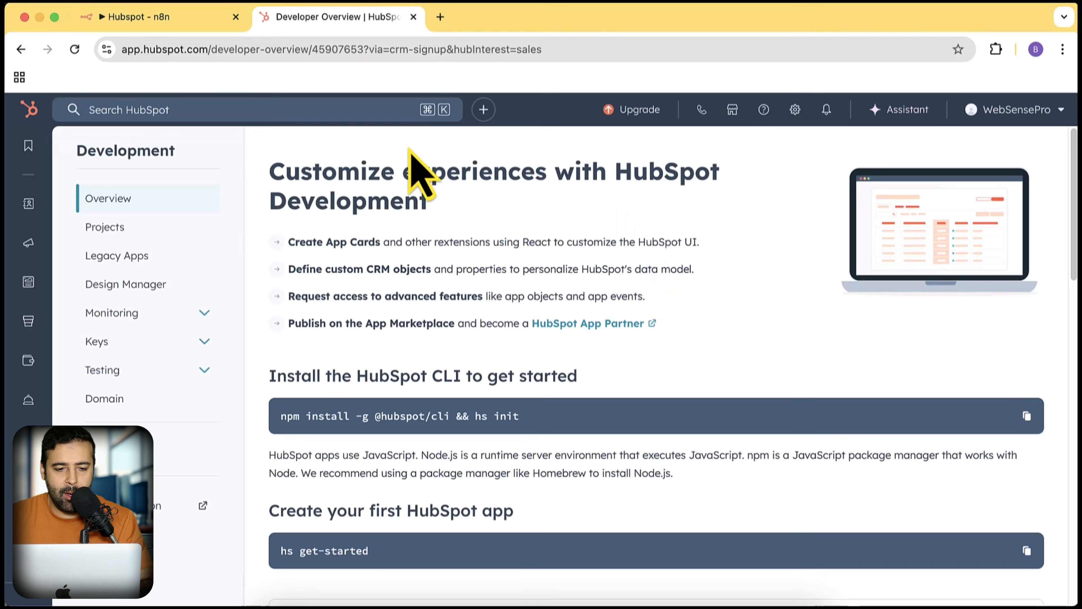
- Create a private legacy app named 'n8n-test' and bring up its Scopes section
{"action": "left_click", "coordinate": [156, 256]}
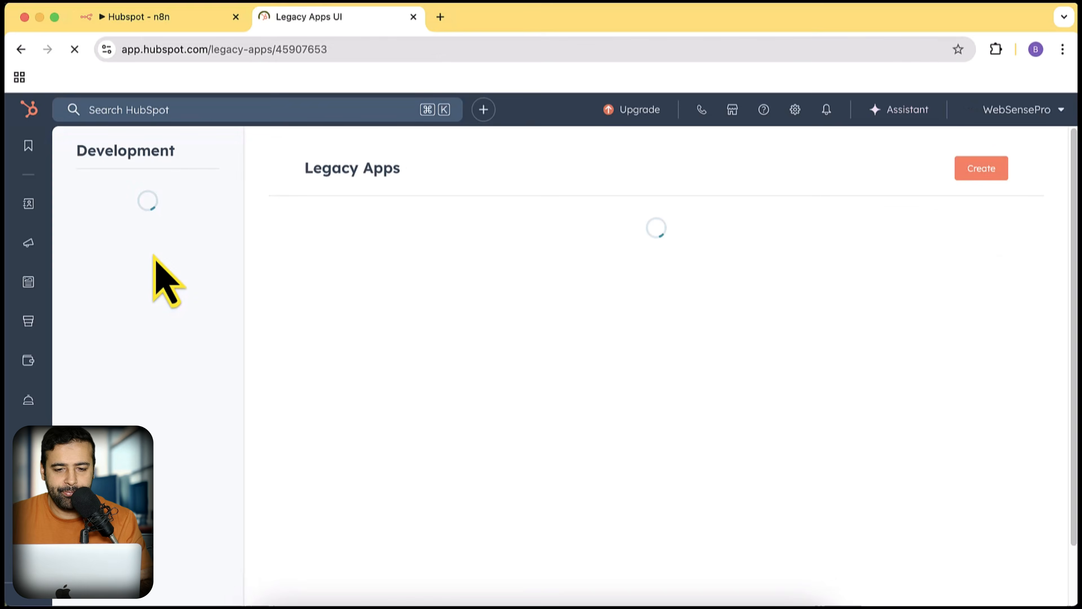
{"action": "left_click", "coordinate": [995, 176]}
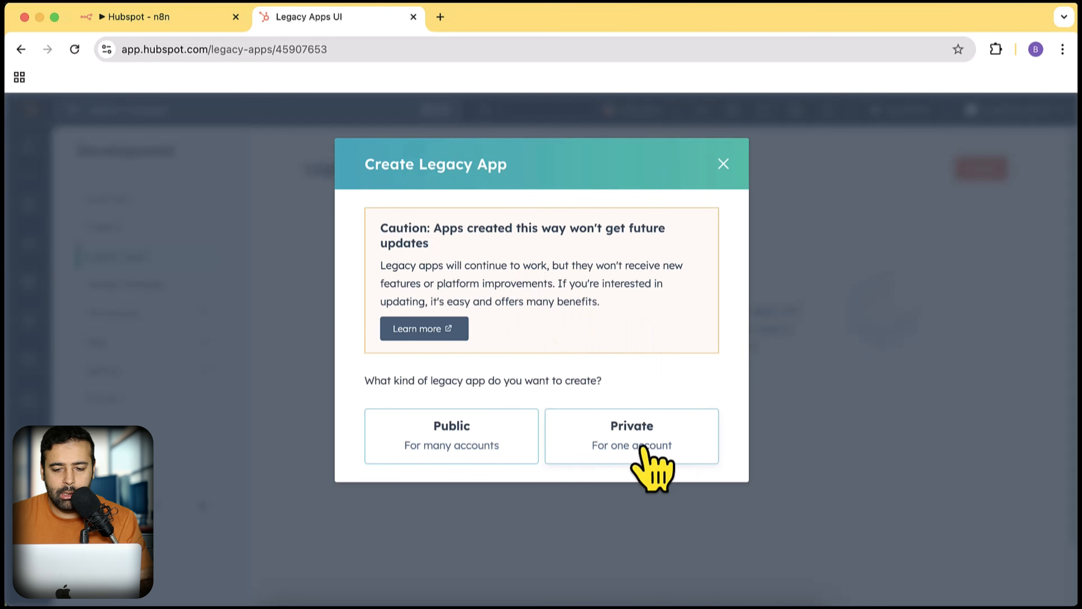
{"action": "left_click", "coordinate": [599, 456]}
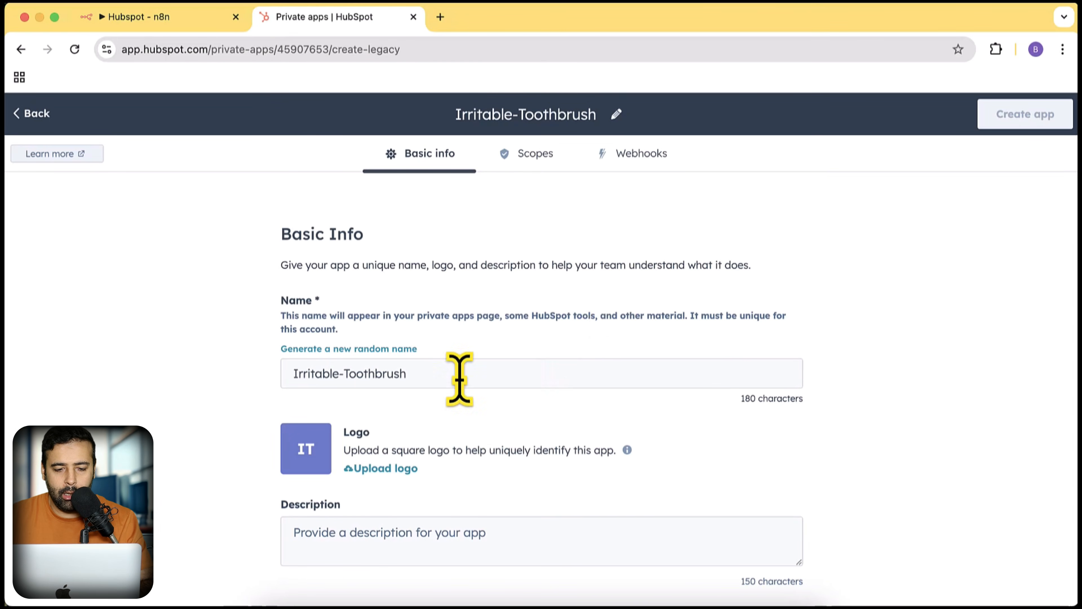
{"action": "left_click_drag", "start_coordinate": [458, 369], "coordinate": [278, 378]}
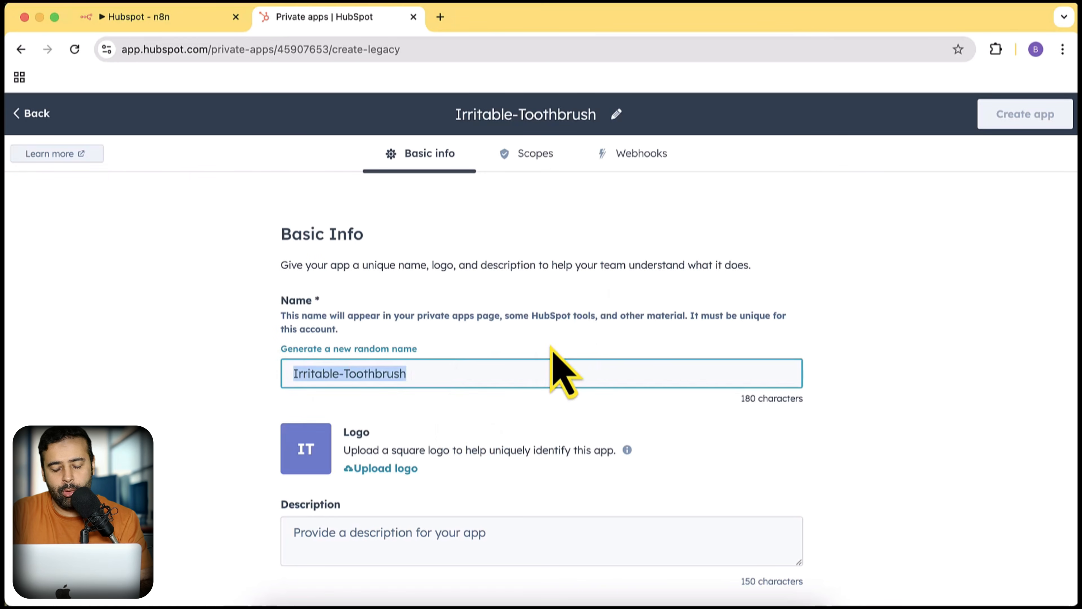
{"action": "type", "text": "n8n-test"}
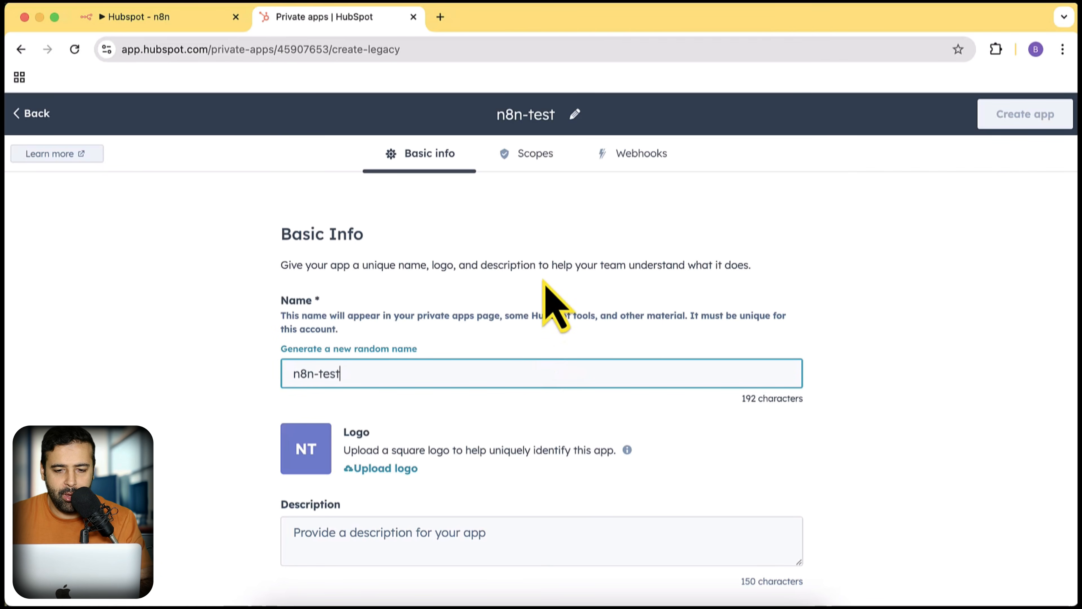
{"action": "left_click", "coordinate": [534, 156]}
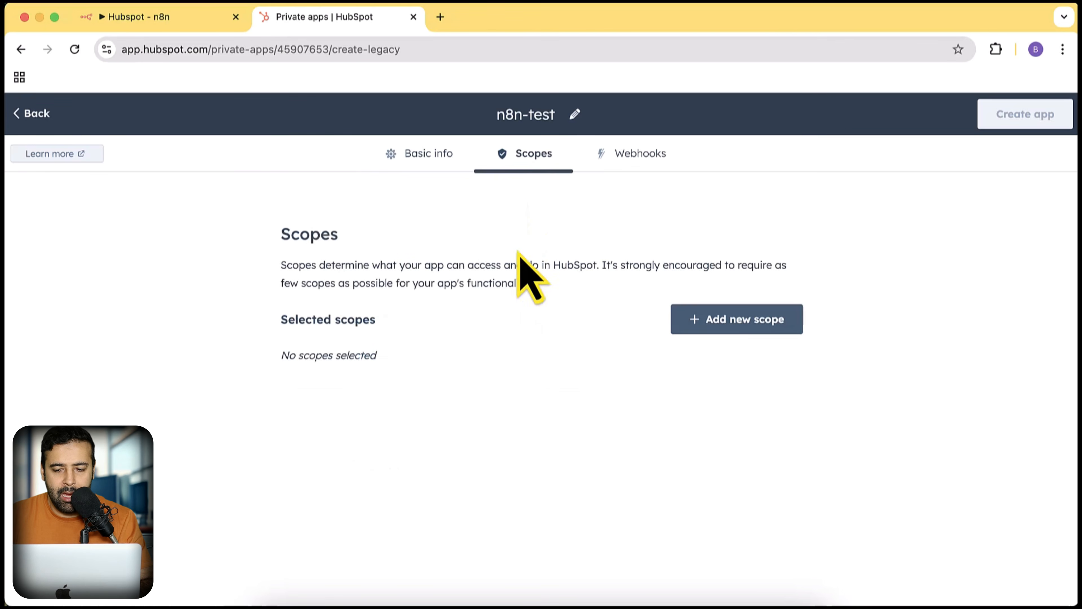
- Give n8n-test the crm.objects.contacts.read and crm.objects.contacts.write scopes
{"action": "left_click", "coordinate": [748, 323]}
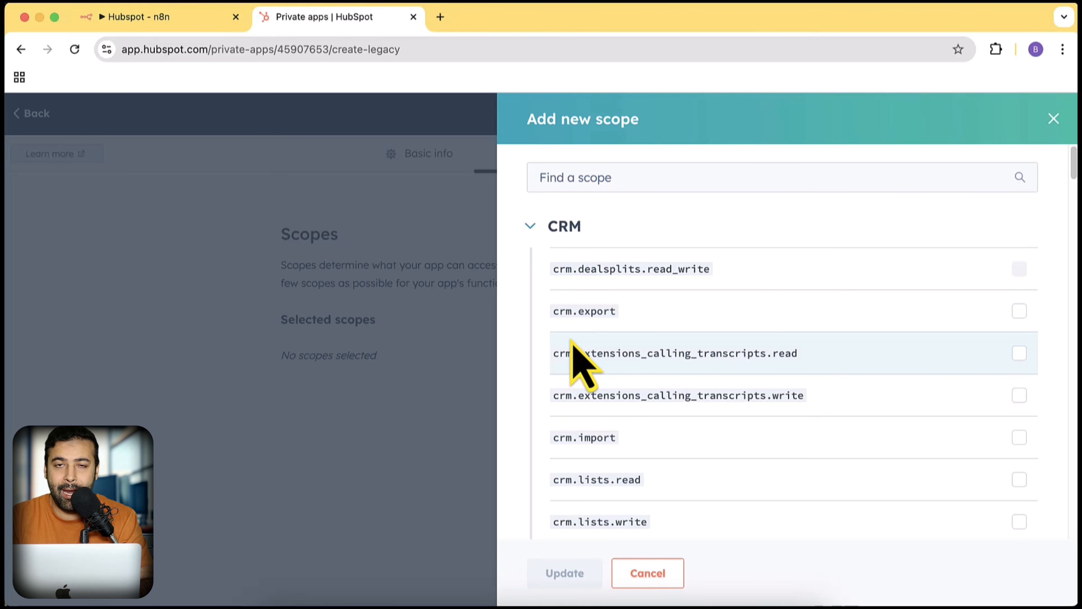
{"action": "left_click", "coordinate": [580, 176]}
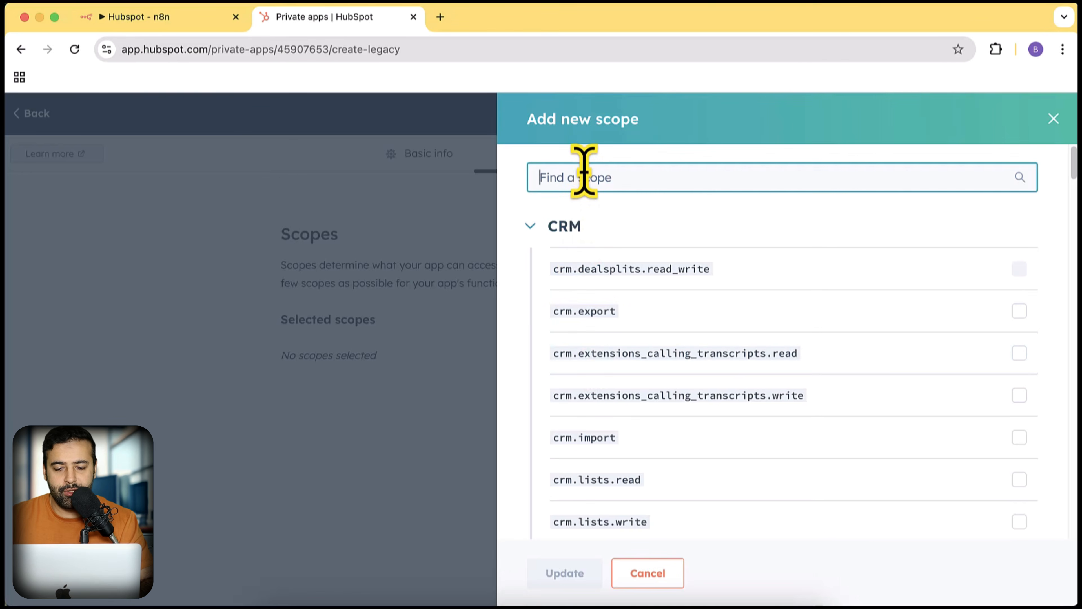
{"action": "type", "text": "contact"}
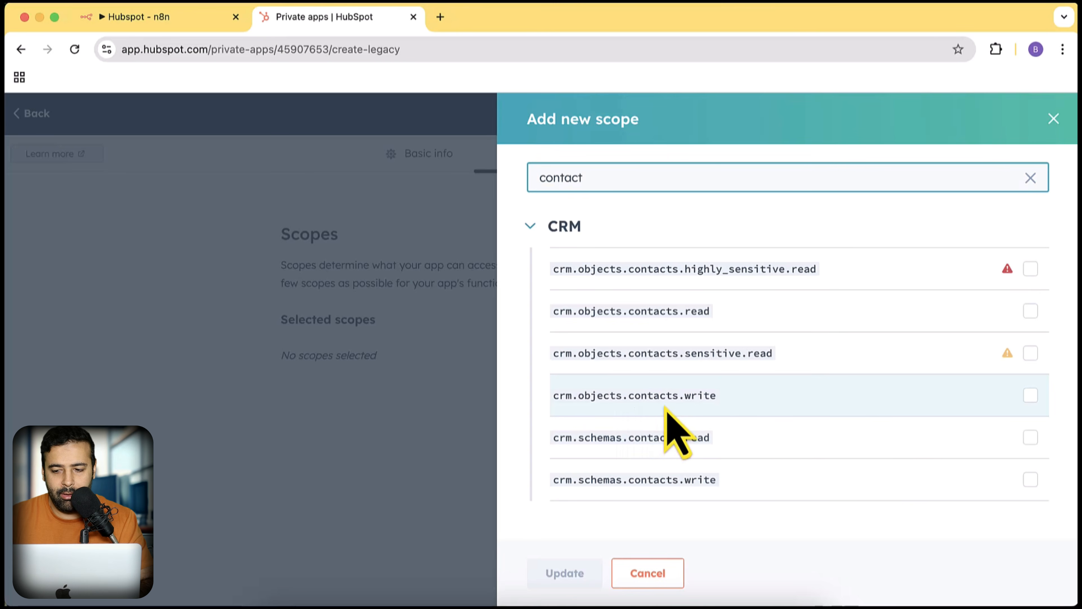
{"action": "left_click", "coordinate": [1031, 395]}
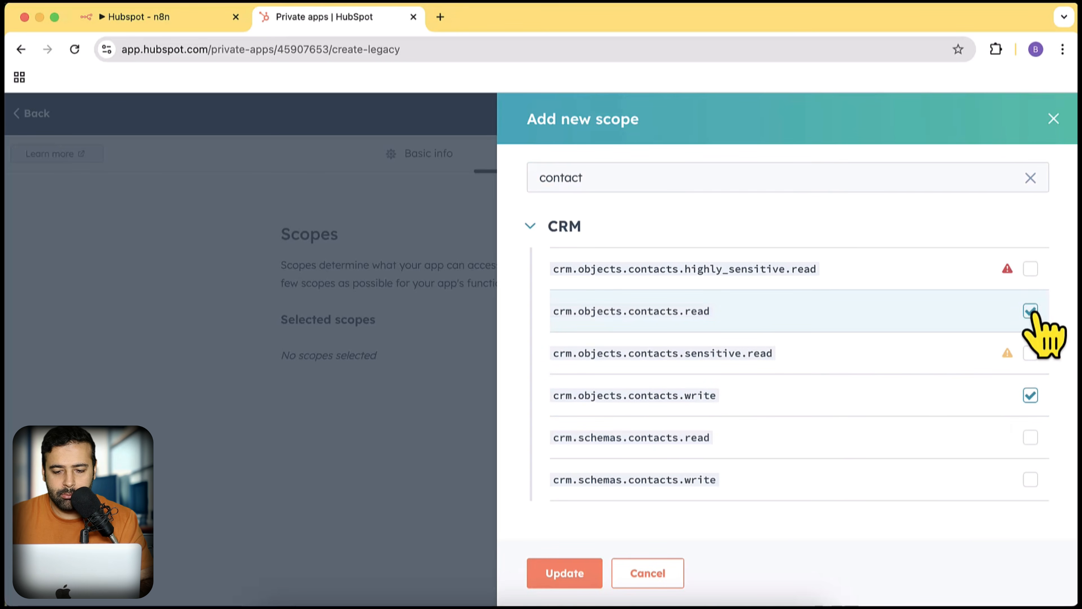
{"action": "left_click", "coordinate": [563, 573]}
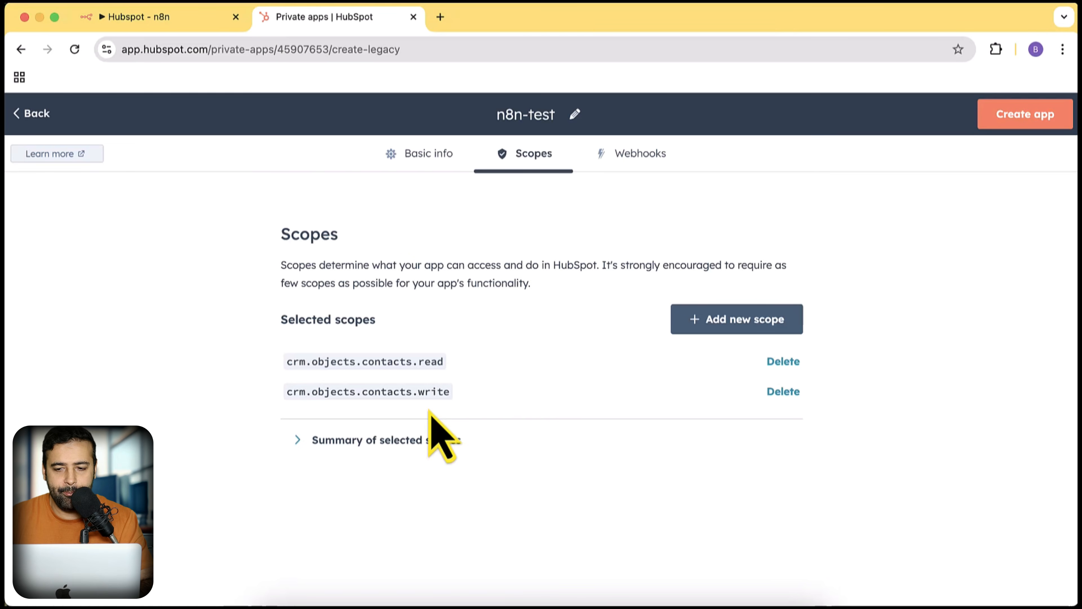
- Create the n8n-test private app, confirming the creation prompt
{"action": "left_click", "coordinate": [1040, 122]}
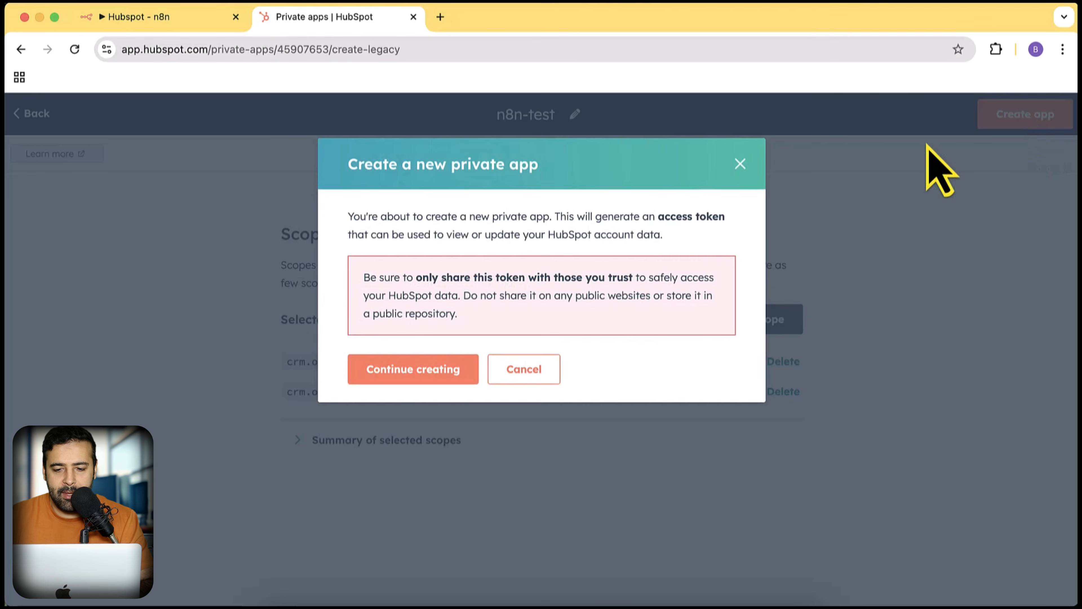
{"action": "left_click", "coordinate": [426, 377]}
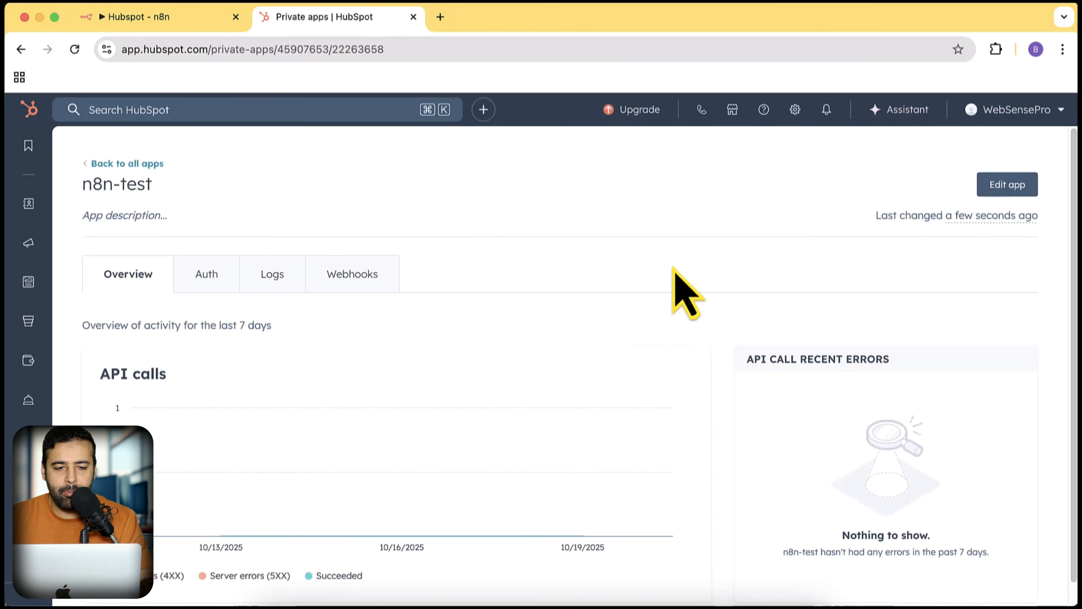
{"action": "scroll", "coordinate": [734, 346], "scroll_direction": "down", "scroll_amount": 1}
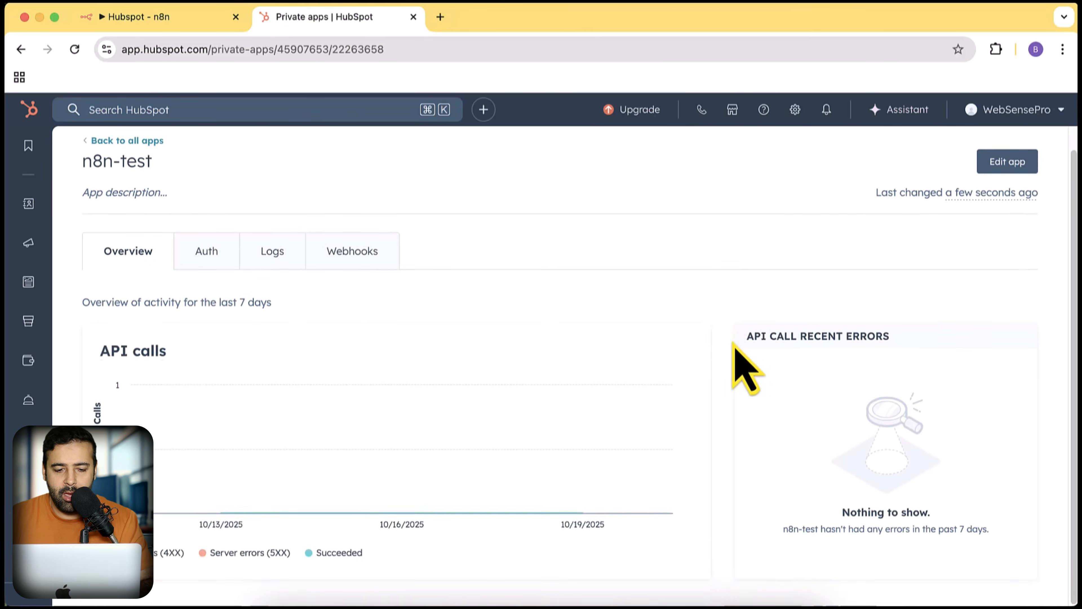
{"action": "scroll", "coordinate": [746, 367], "scroll_direction": "up", "scroll_amount": 1}
- Reveal and copy the n8n-test app's access token from its Auth details
{"action": "left_click", "coordinate": [230, 288]}
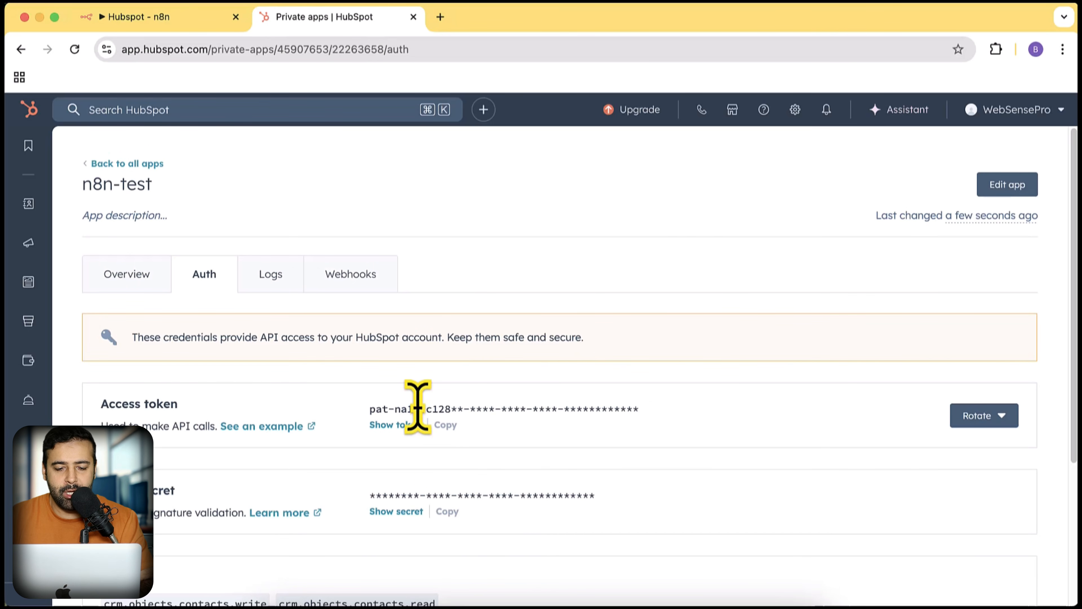
{"action": "left_click", "coordinate": [397, 426]}
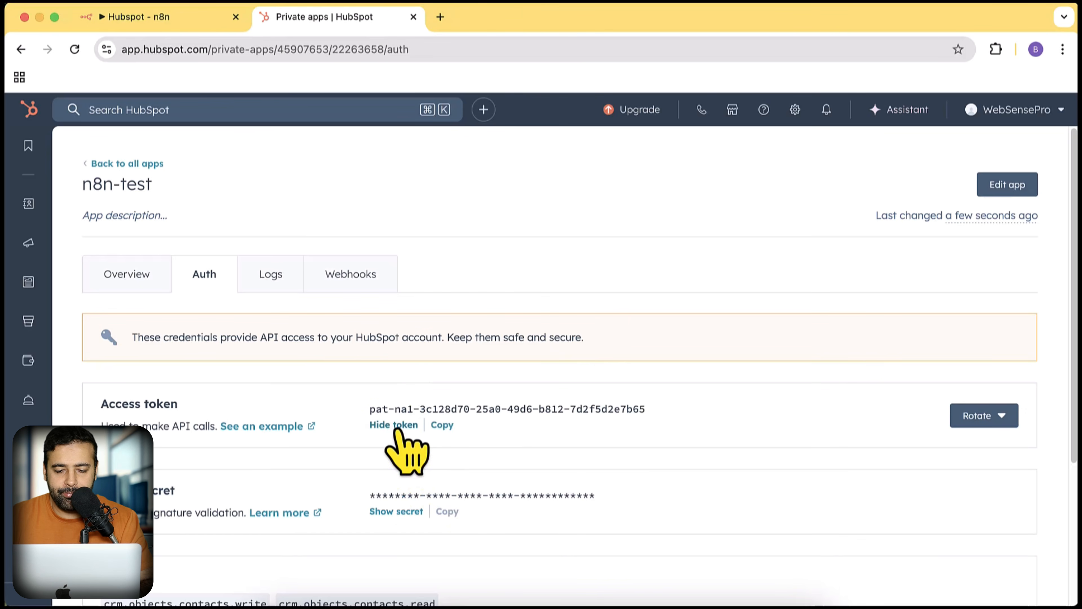
{"action": "left_click", "coordinate": [443, 426]}
{"action": "left_click", "coordinate": [177, 19]}
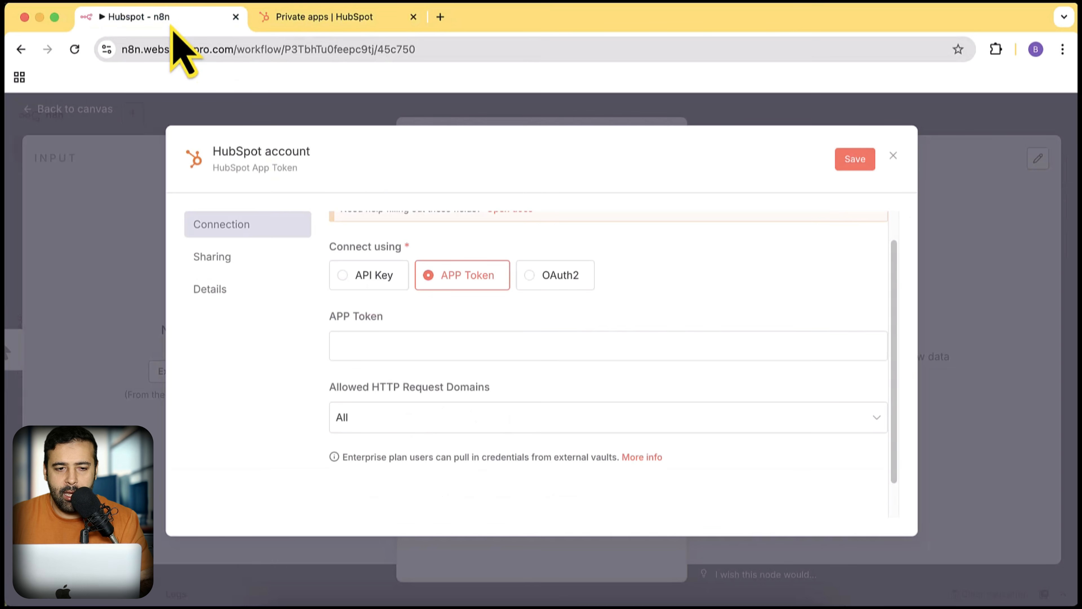
- Paste the copied access token into the APP Token field and save the HubSpot credential
{"action": "left_click", "coordinate": [498, 349]}
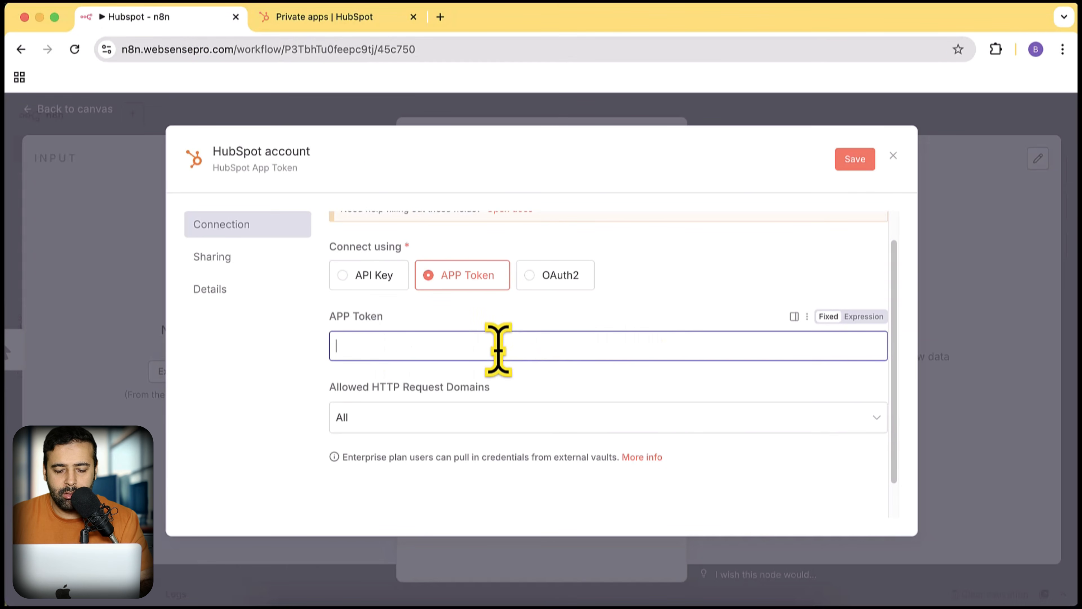
{"action": "key", "text": "super+v"}
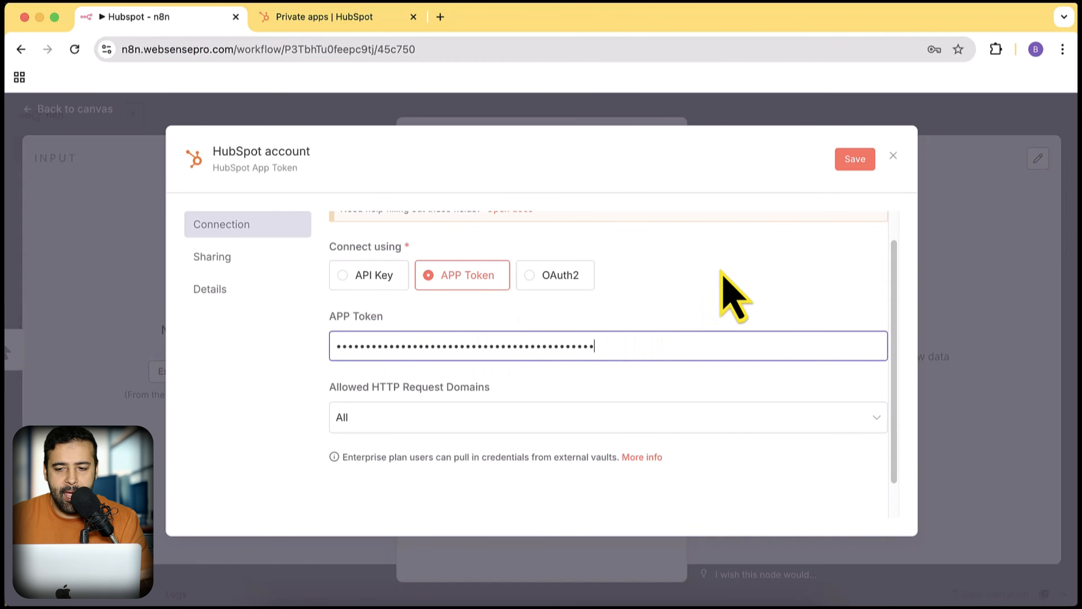
{"action": "left_click", "coordinate": [862, 164]}
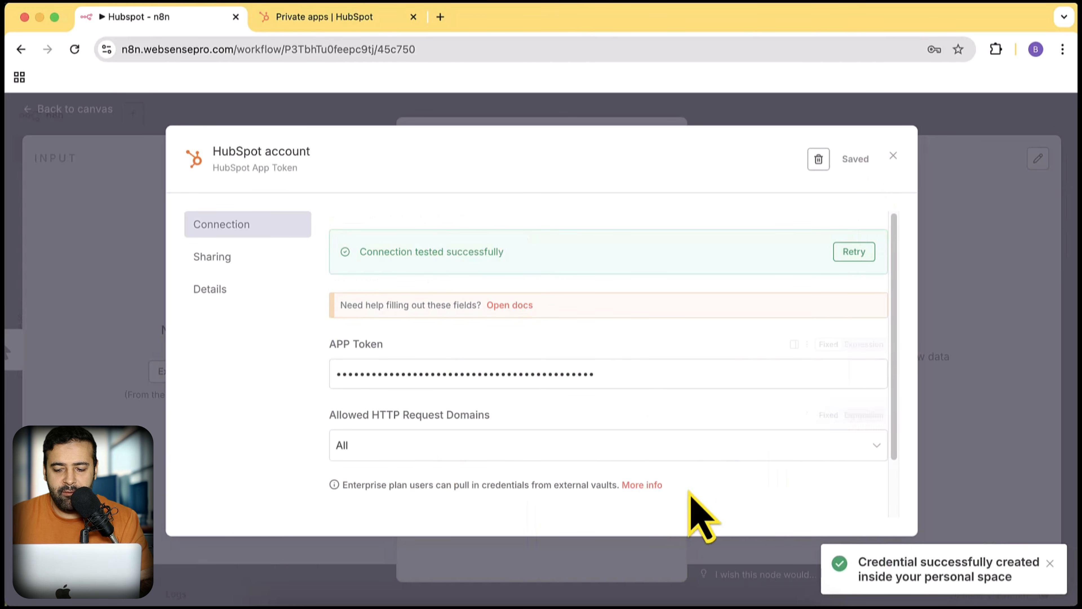
{"action": "left_click_drag", "start_coordinate": [1028, 582], "coordinate": [849, 562]}
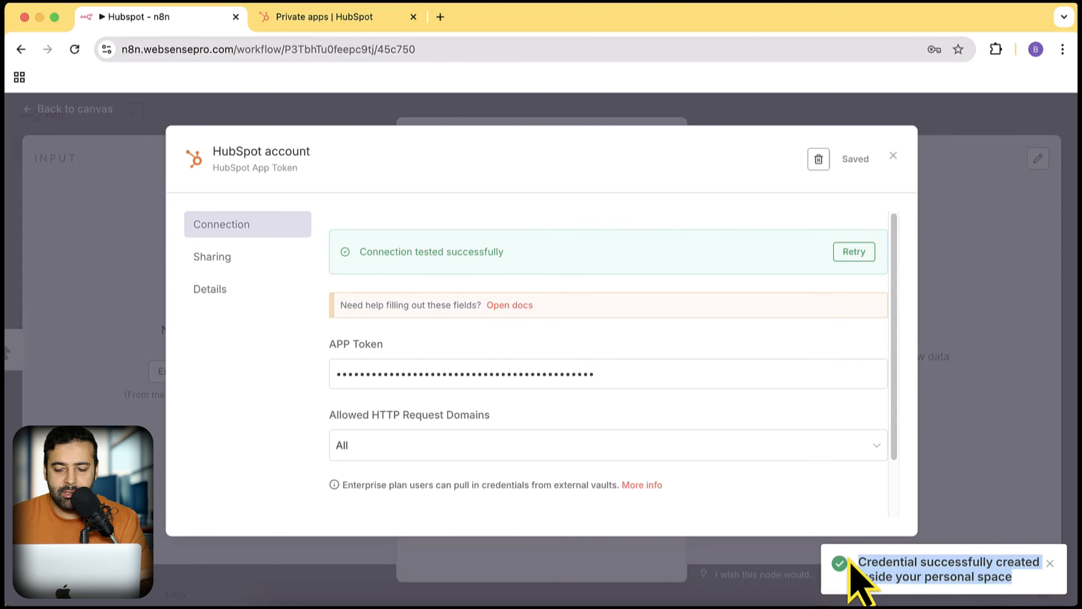
{"action": "left_click", "coordinate": [893, 156]}
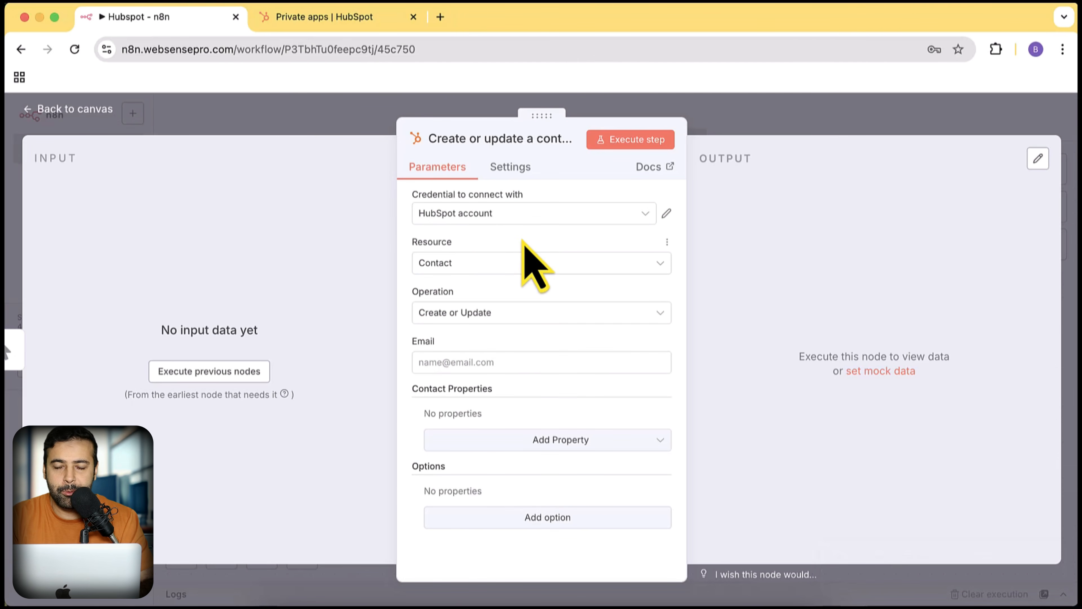
- Open app.hubspot.com in a new tab and check the CRM Contacts list of 4,476 records
{"action": "left_click", "coordinate": [440, 16]}
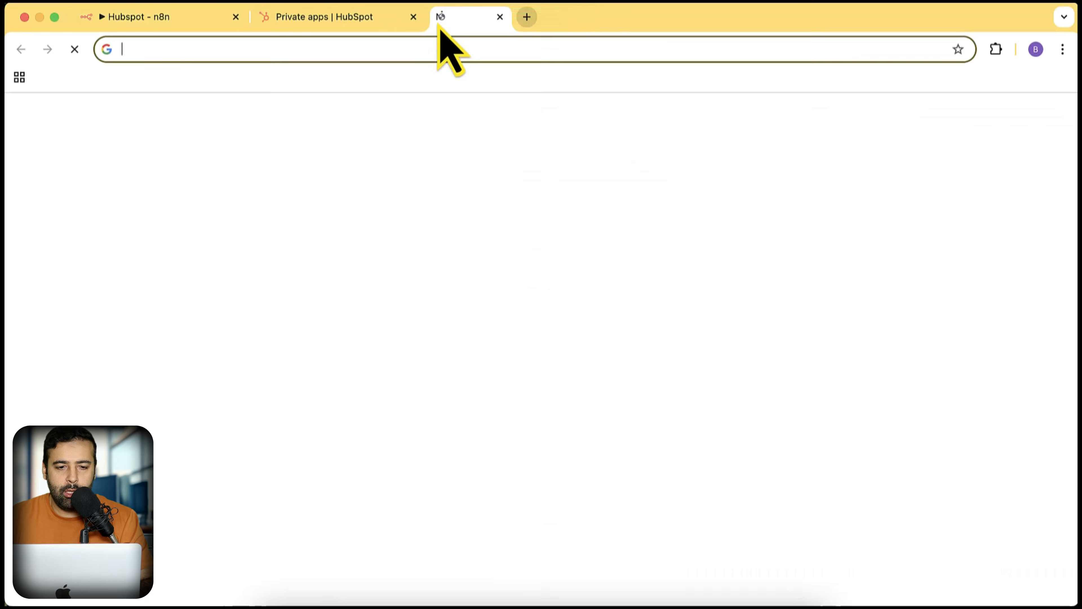
{"action": "type", "text": "app.h"}
{"action": "key", "text": "Return"}
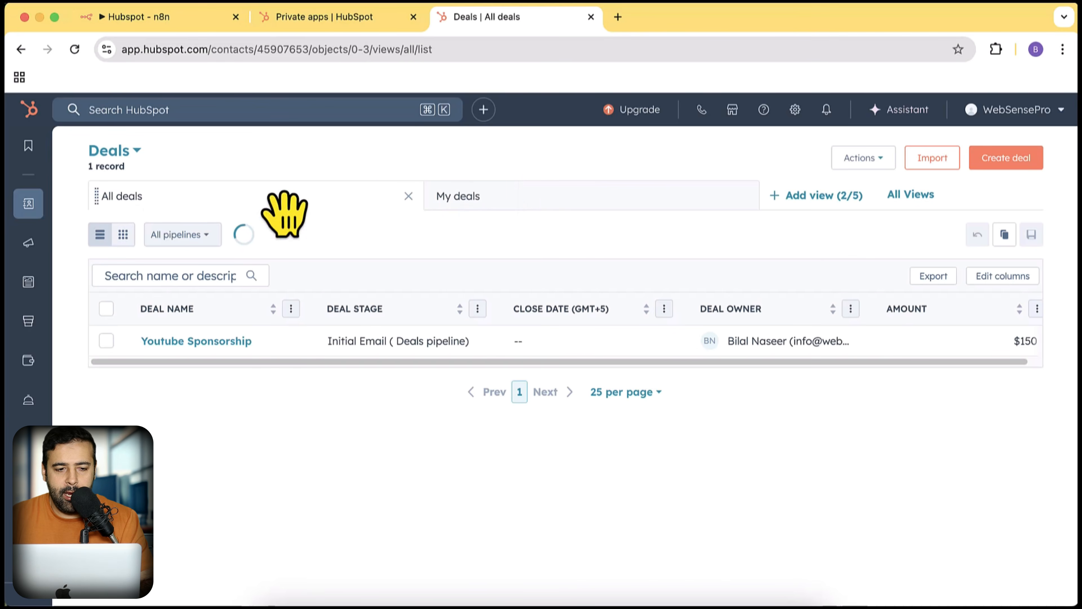
{"action": "mouse_move", "coordinate": [28, 203]}
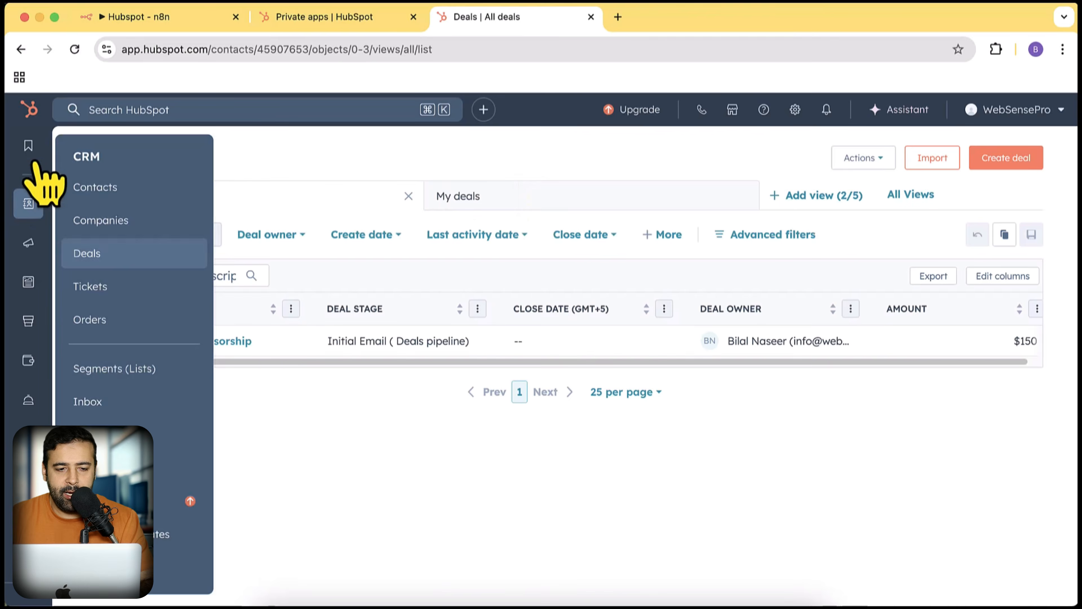
{"action": "left_click", "coordinate": [127, 191]}
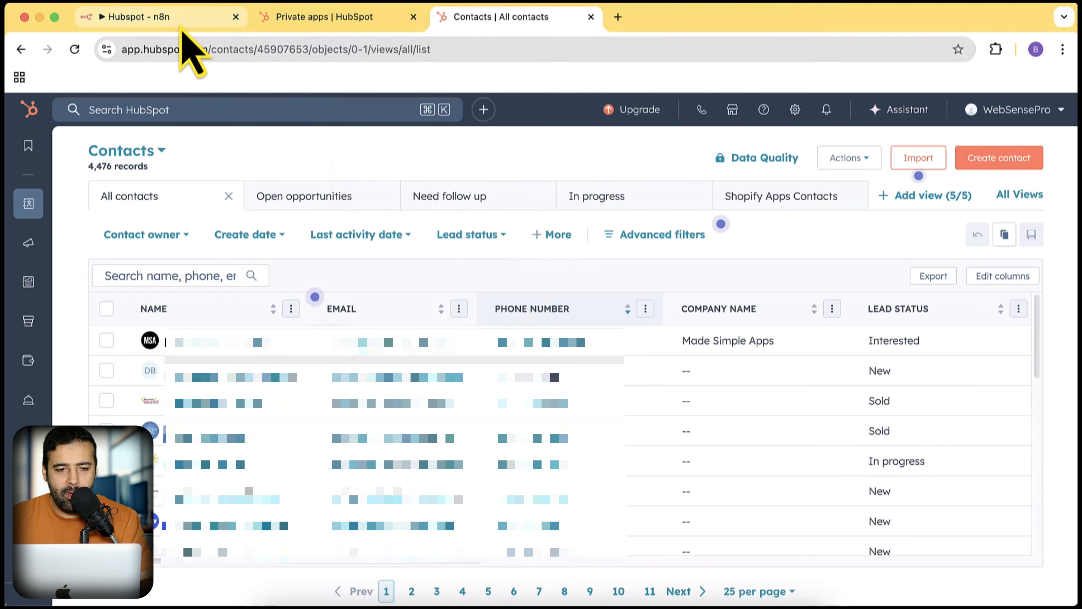
{"action": "left_click", "coordinate": [179, 26]}
{"action": "left_click", "coordinate": [513, 362]}
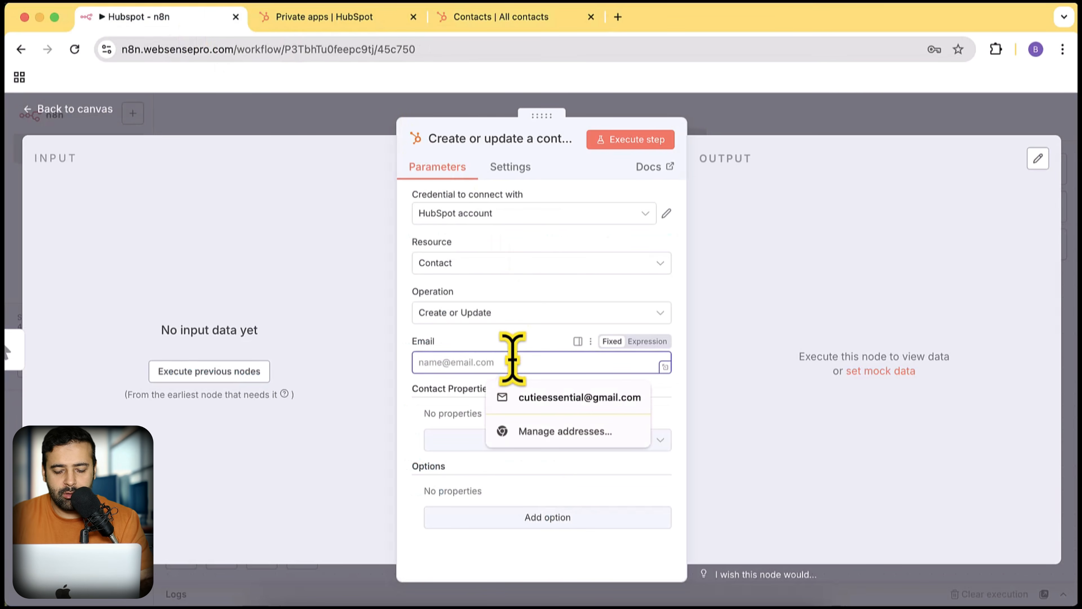
- Enter a test e-mail address in the Email field and execute the contact node
{"action": "type", "text": "test1@gmail.com"}
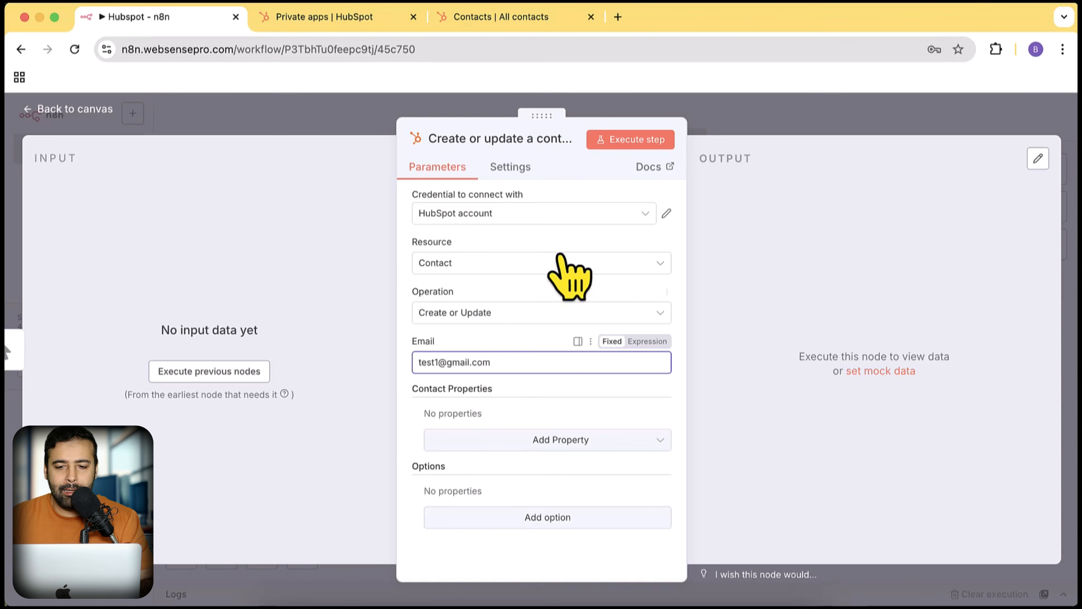
{"action": "left_click", "coordinate": [627, 140]}
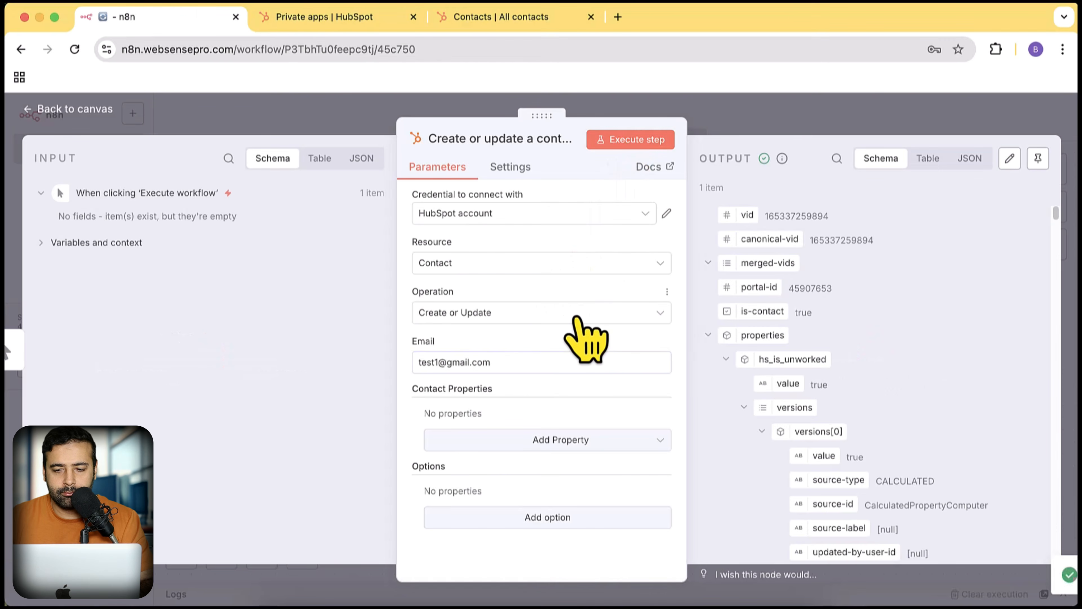
{"action": "scroll", "coordinate": [933, 290], "scroll_direction": "down", "scroll_amount": 15}
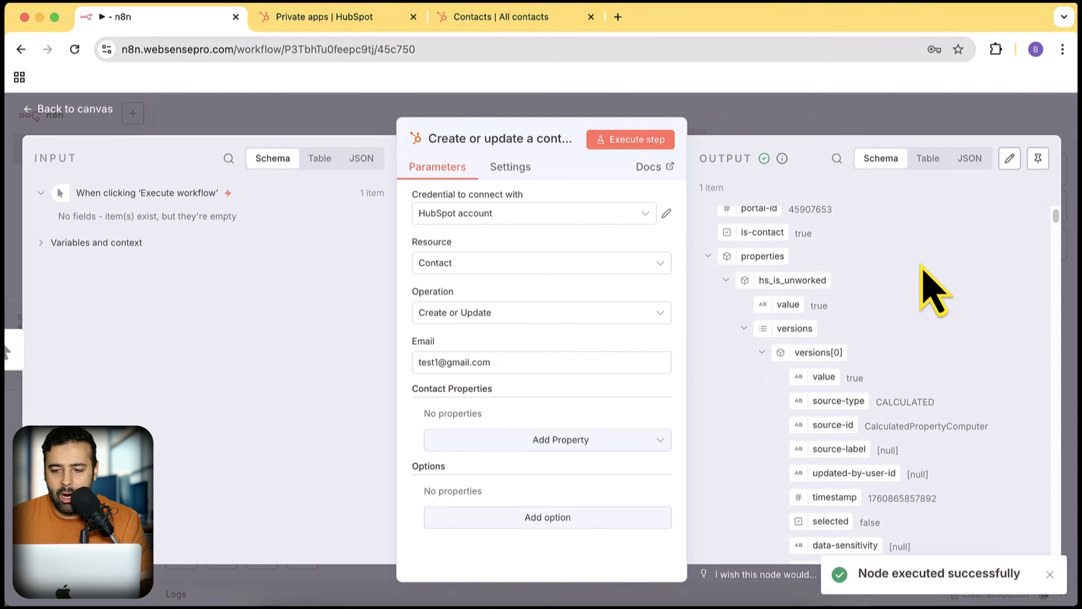
{"action": "scroll", "coordinate": [921, 273], "scroll_direction": "down", "scroll_amount": 15}
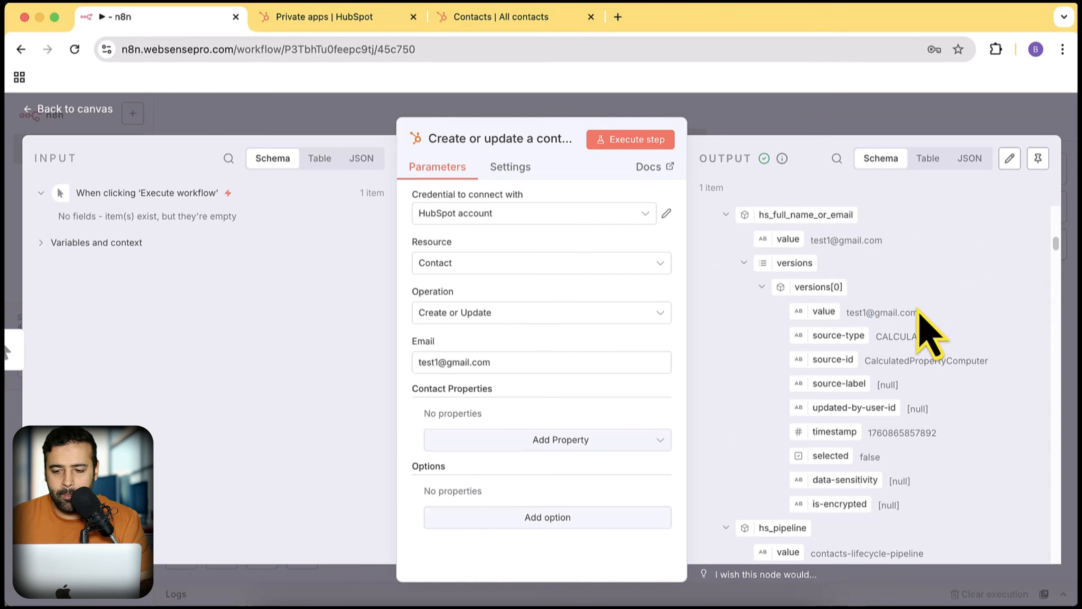
- Search HubSpot contacts for the test e-mail address to find the new contact
{"action": "left_click", "coordinate": [513, 19]}
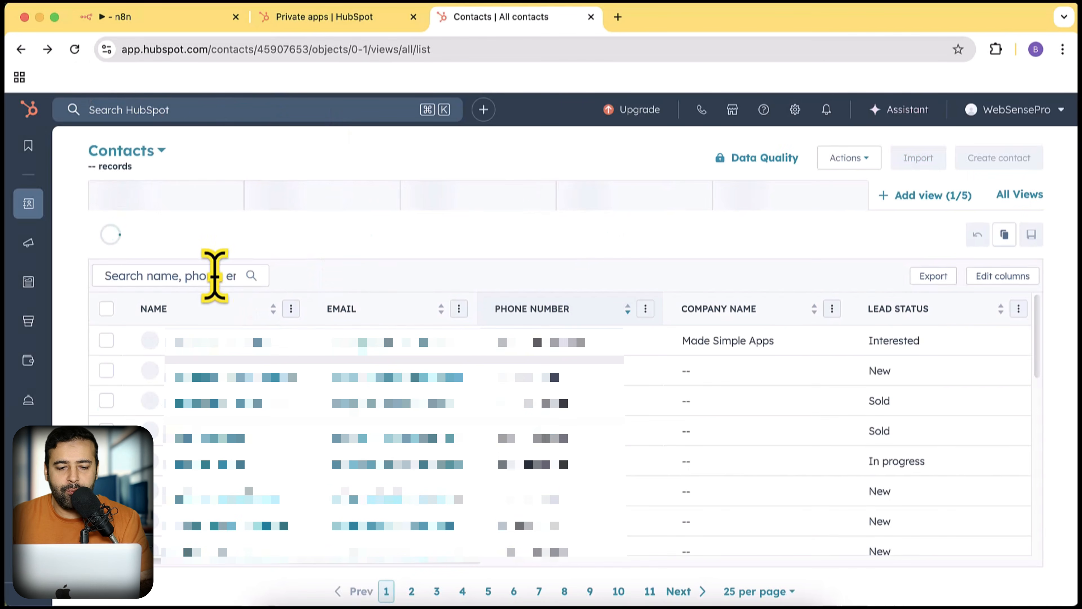
{"action": "left_click", "coordinate": [212, 272]}
{"action": "type", "text": "test"}
{"action": "key", "text": "BackSpace"}
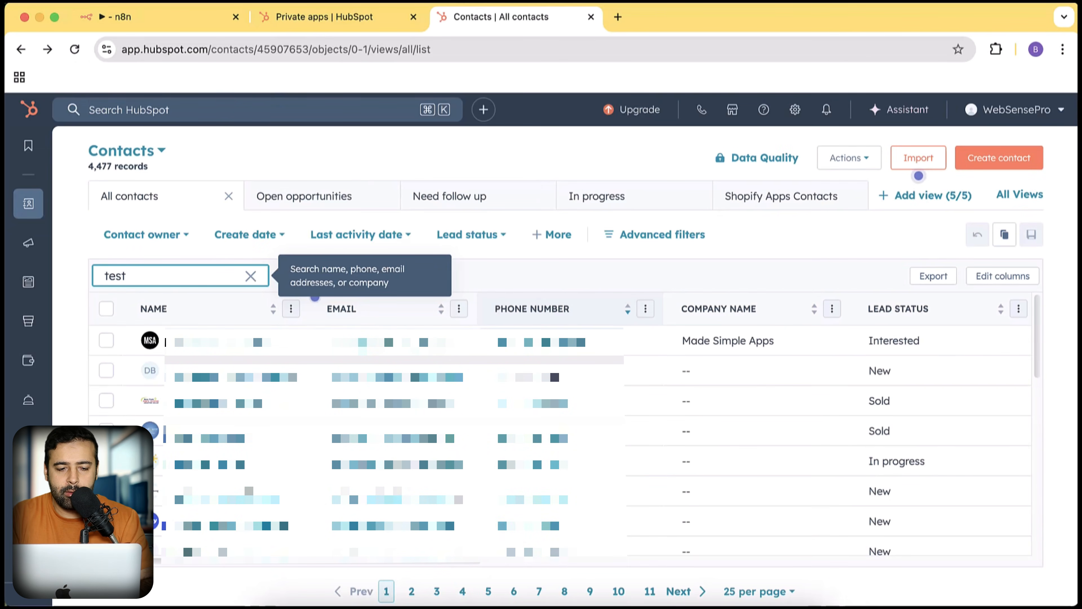
{"action": "type", "text": "1@gmail.com"}
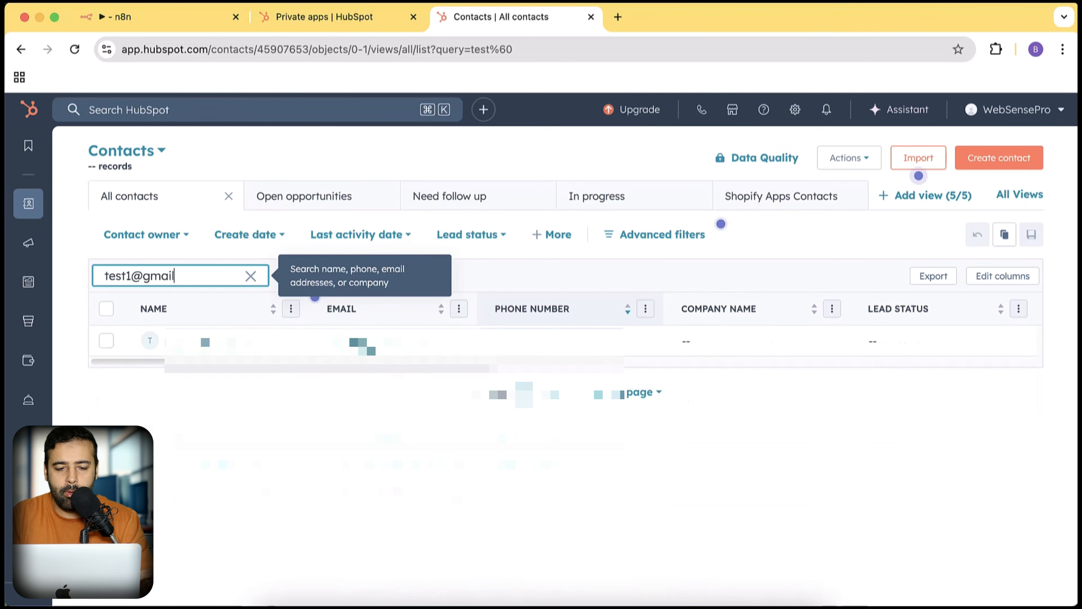
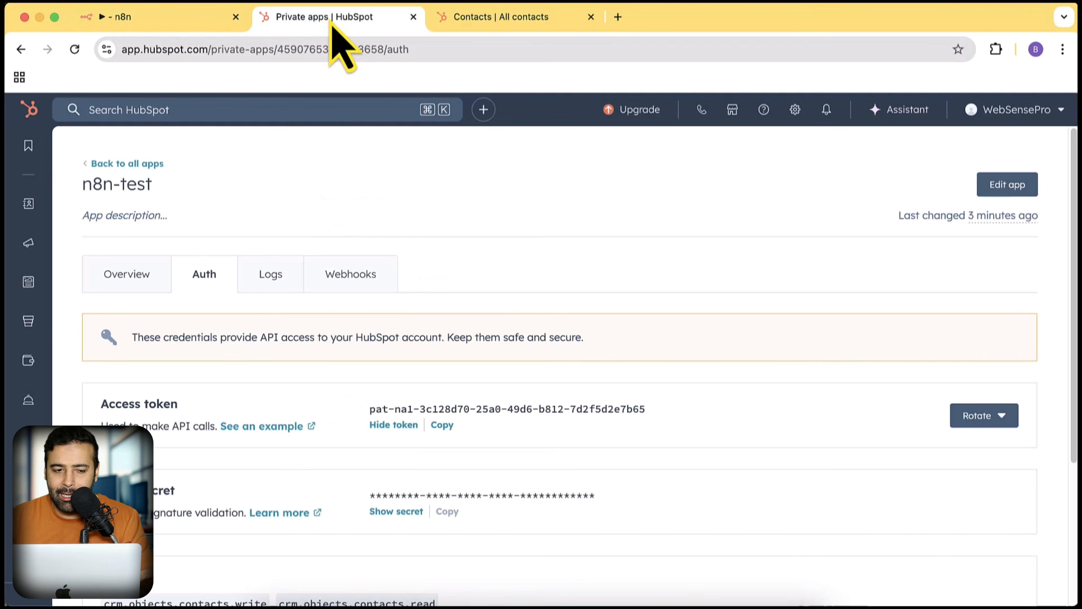
- From the all-apps list, create a new Public legacy app draft, MyHubSpotApp
{"action": "left_click", "coordinate": [141, 164]}
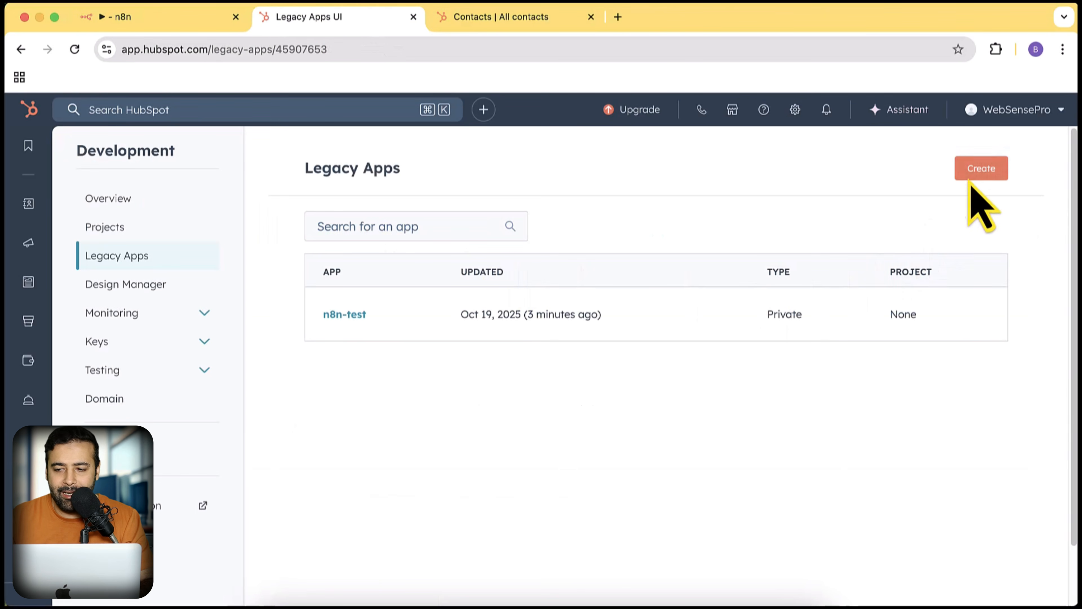
{"action": "left_click", "coordinate": [976, 179]}
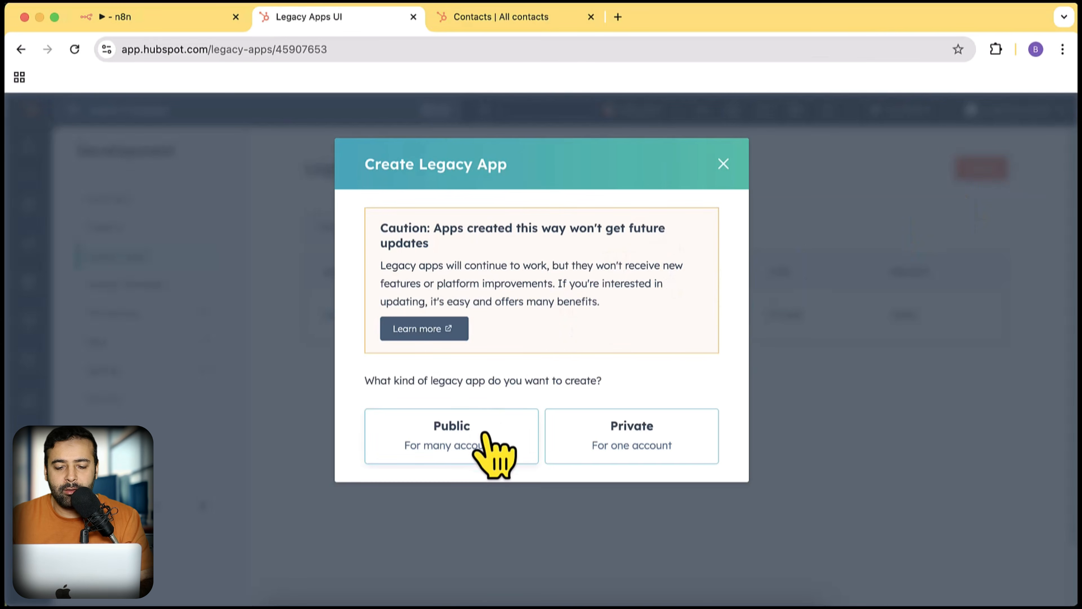
{"action": "left_click", "coordinate": [494, 422]}
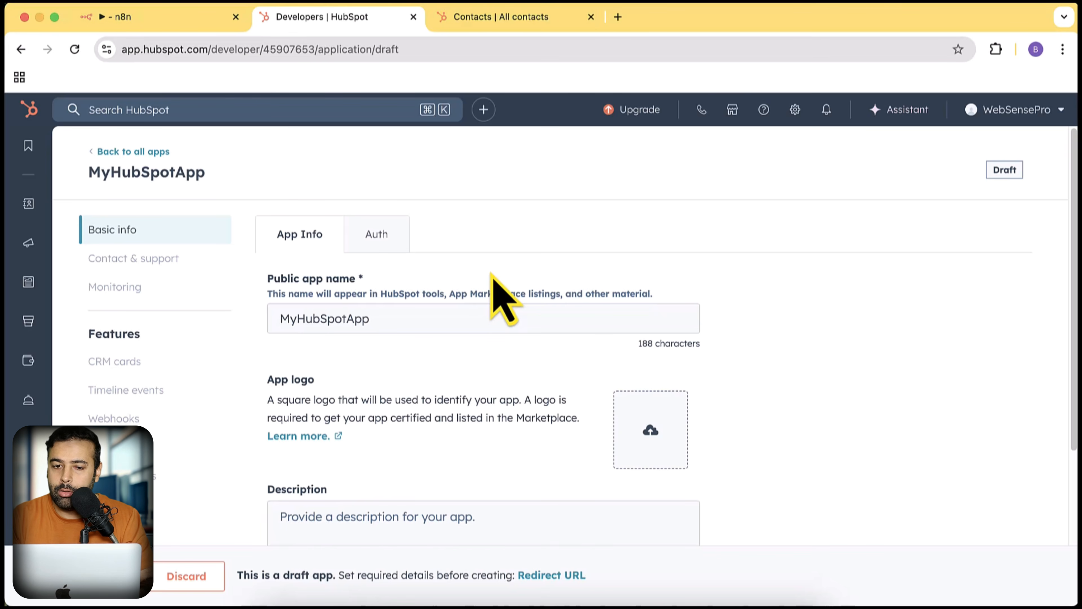
{"action": "left_click", "coordinate": [191, 17]}
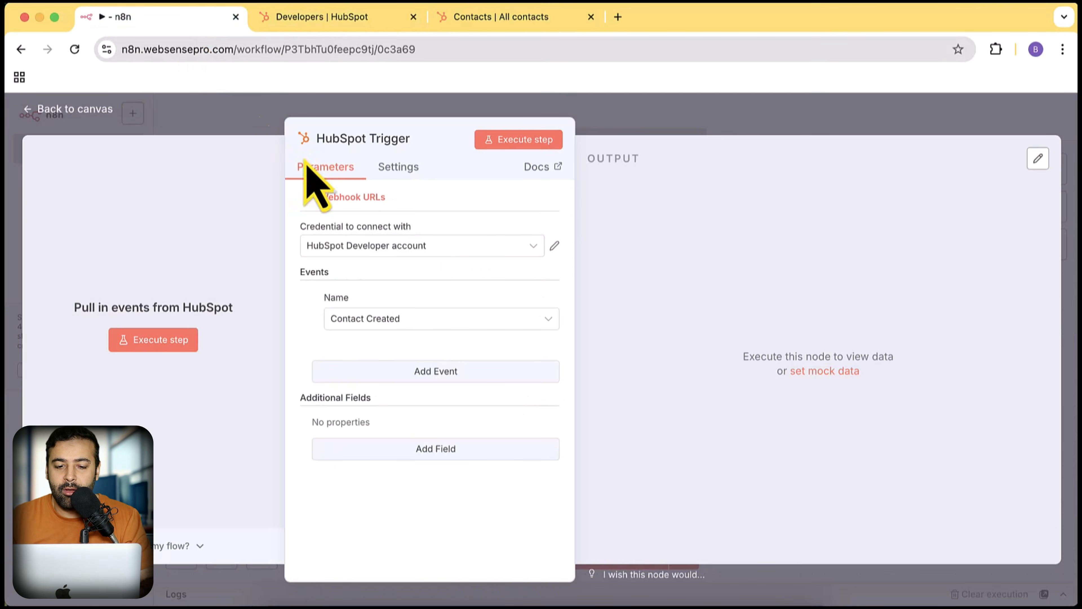
{"action": "left_click", "coordinate": [555, 246]}
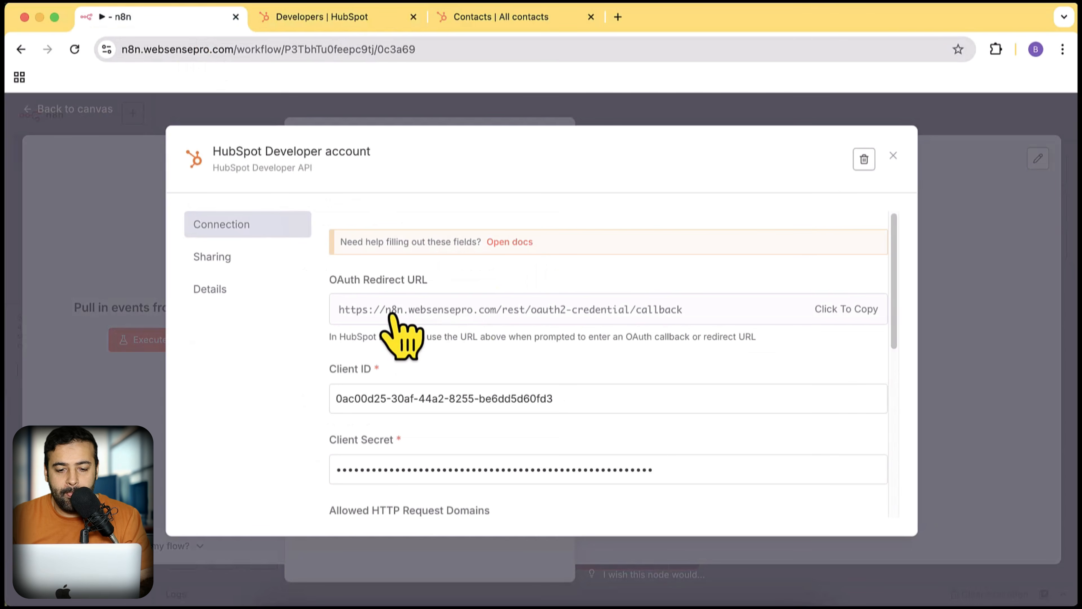
{"action": "scroll", "coordinate": [624, 285], "scroll_direction": "down", "scroll_amount": 2}
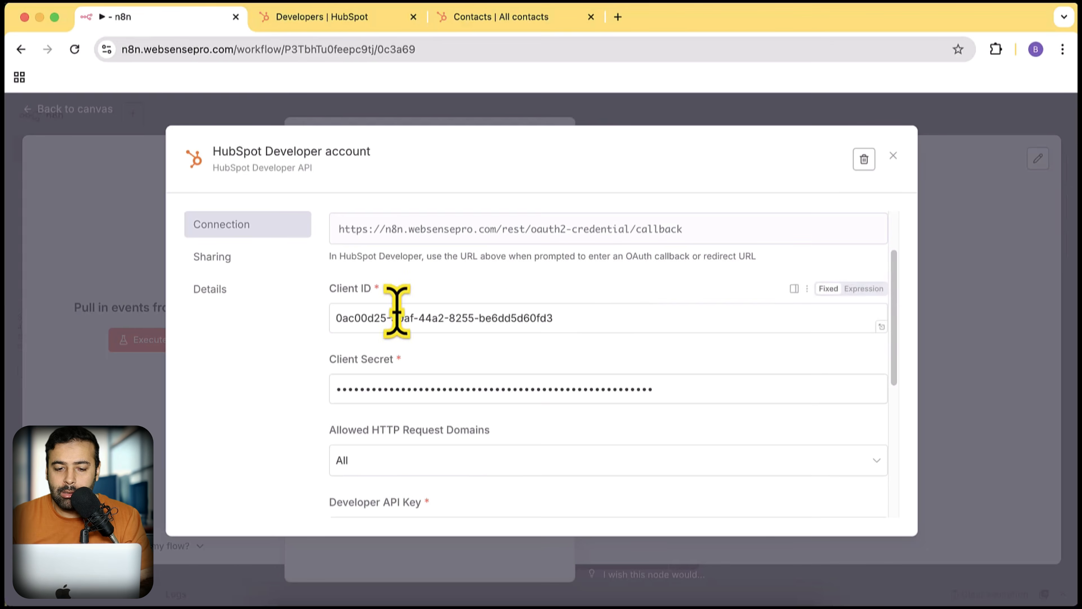
{"action": "scroll", "coordinate": [415, 350], "scroll_direction": "down", "scroll_amount": 4}
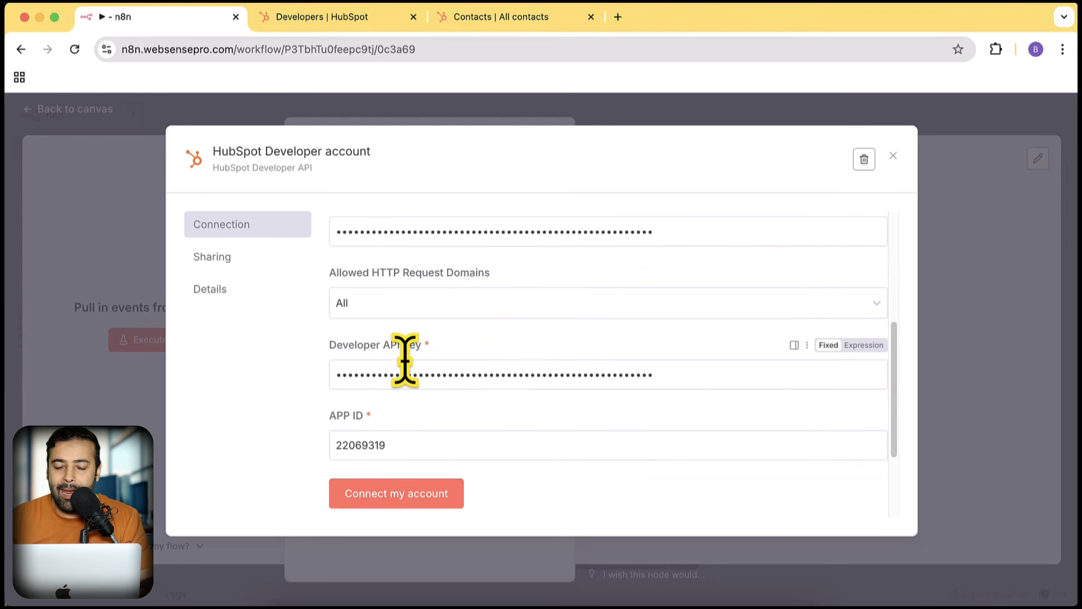
{"action": "scroll", "coordinate": [527, 358], "scroll_direction": "up", "scroll_amount": 6}
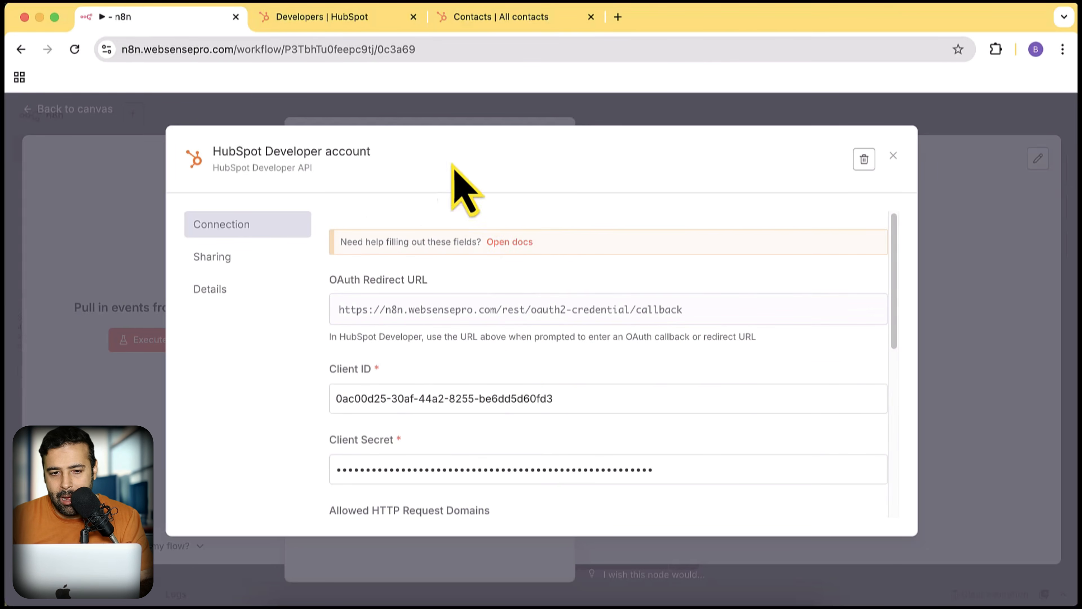
{"action": "left_click", "coordinate": [360, 54]}
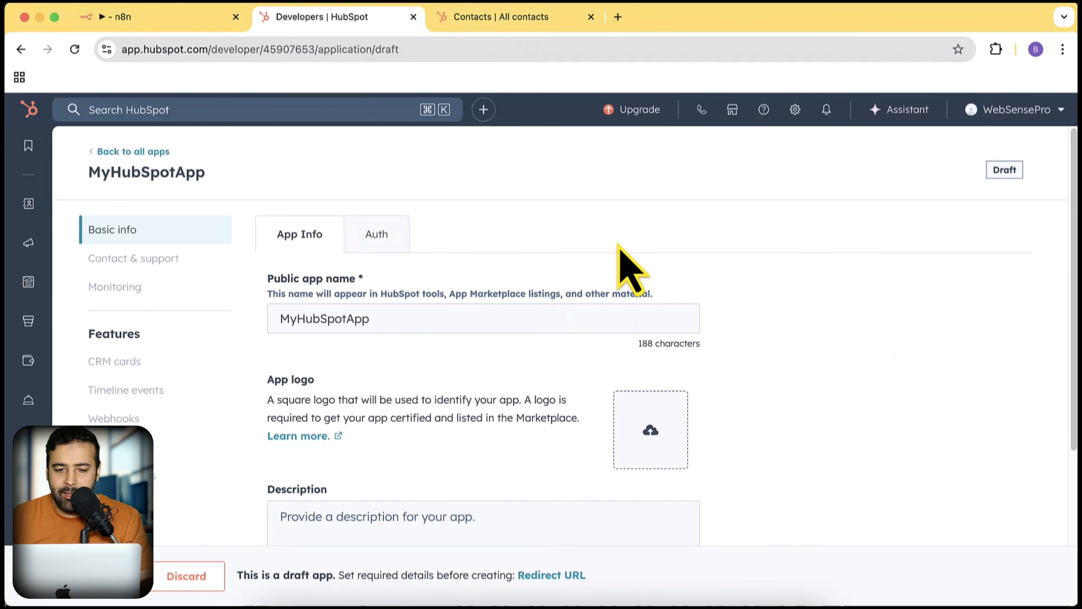
- Review the draft app's Auth settings and credentials
{"action": "scroll", "coordinate": [617, 255], "scroll_direction": "down", "scroll_amount": 5}
{"action": "scroll", "coordinate": [579, 307], "scroll_direction": "up", "scroll_amount": 5}
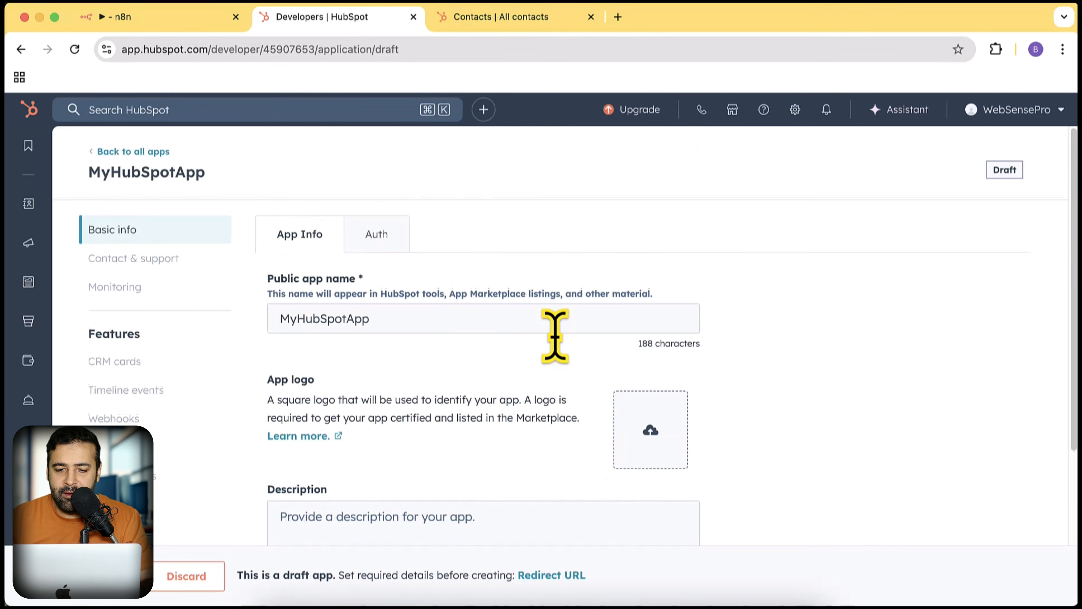
{"action": "left_click", "coordinate": [385, 245]}
{"action": "scroll", "coordinate": [683, 273], "scroll_direction": "down", "scroll_amount": 2}
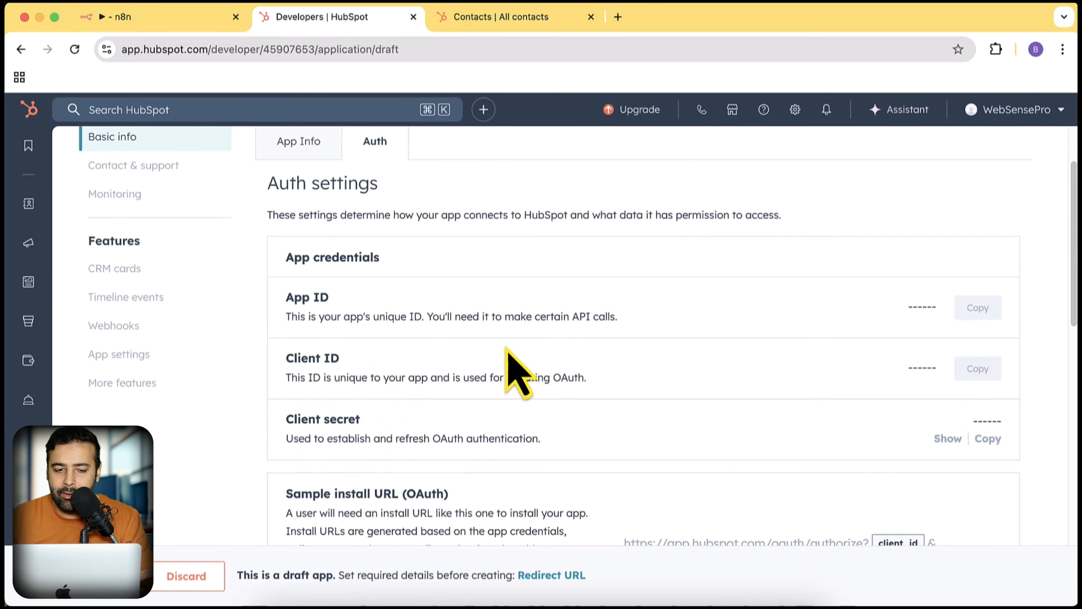
{"action": "scroll", "coordinate": [509, 358], "scroll_direction": "down", "scroll_amount": 6}
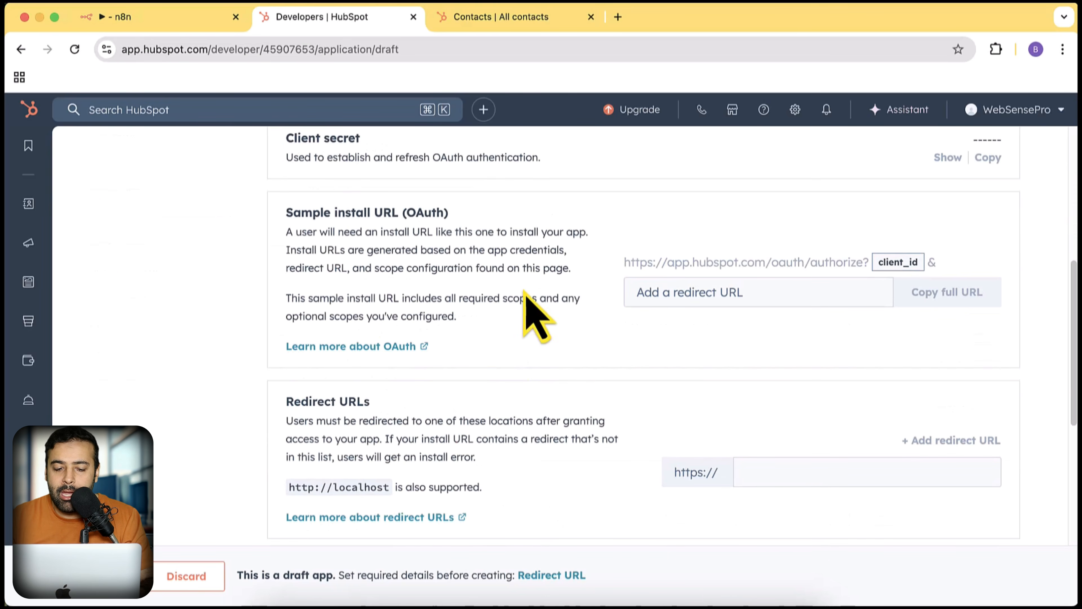
{"action": "scroll", "coordinate": [530, 298], "scroll_direction": "down", "scroll_amount": 3}
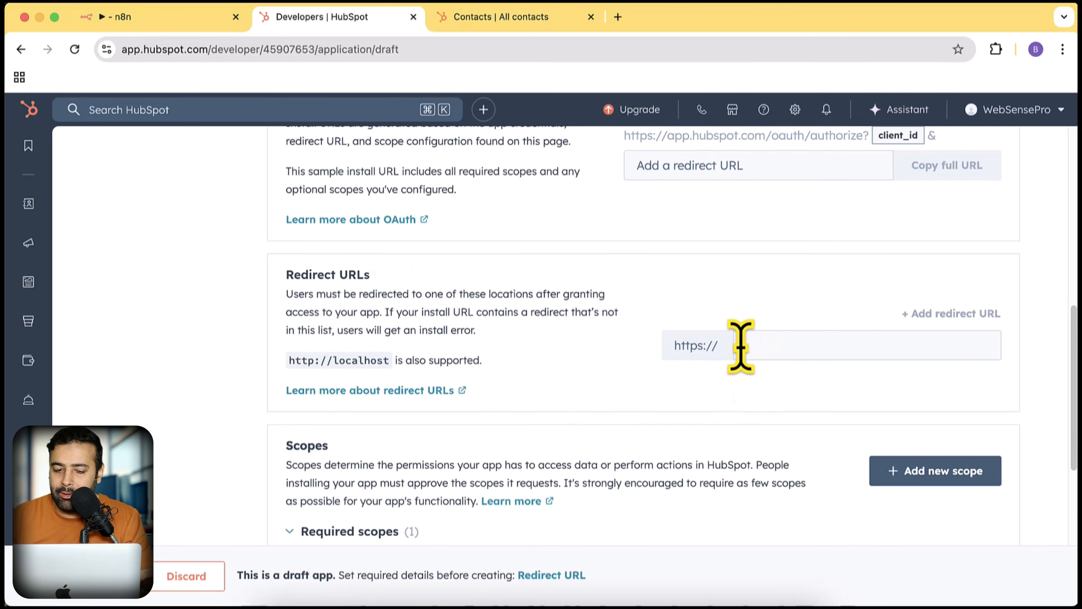
{"action": "scroll", "coordinate": [537, 386], "scroll_direction": "up", "scroll_amount": 10}
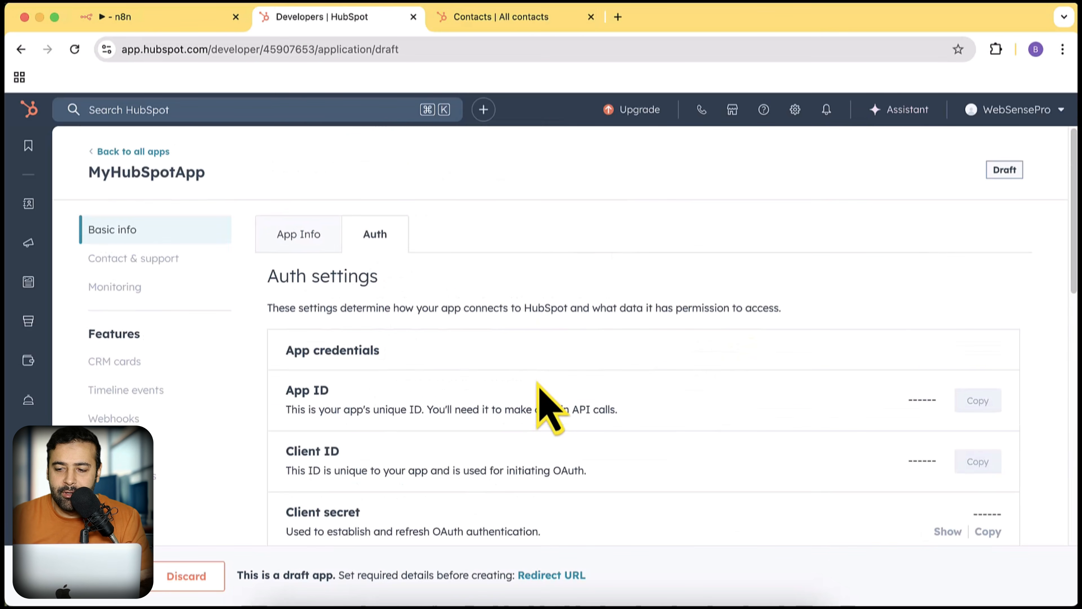
- Rename the public app to 'Testing N8N Public APP' and review its Auth redirect settings
{"action": "left_click", "coordinate": [298, 237]}
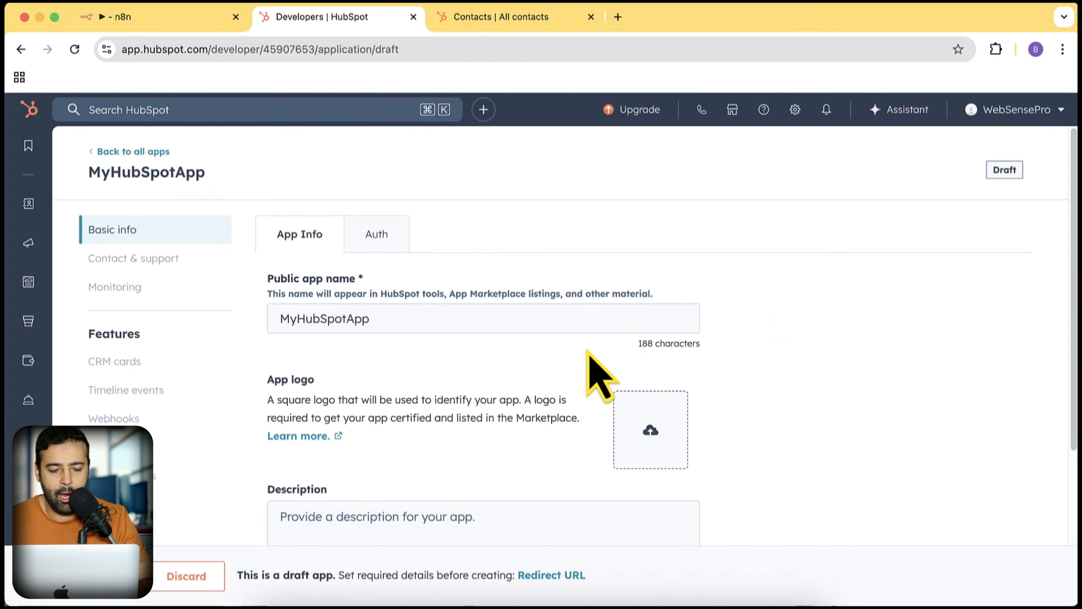
{"action": "left_click_drag", "start_coordinate": [374, 322], "coordinate": [263, 326]}
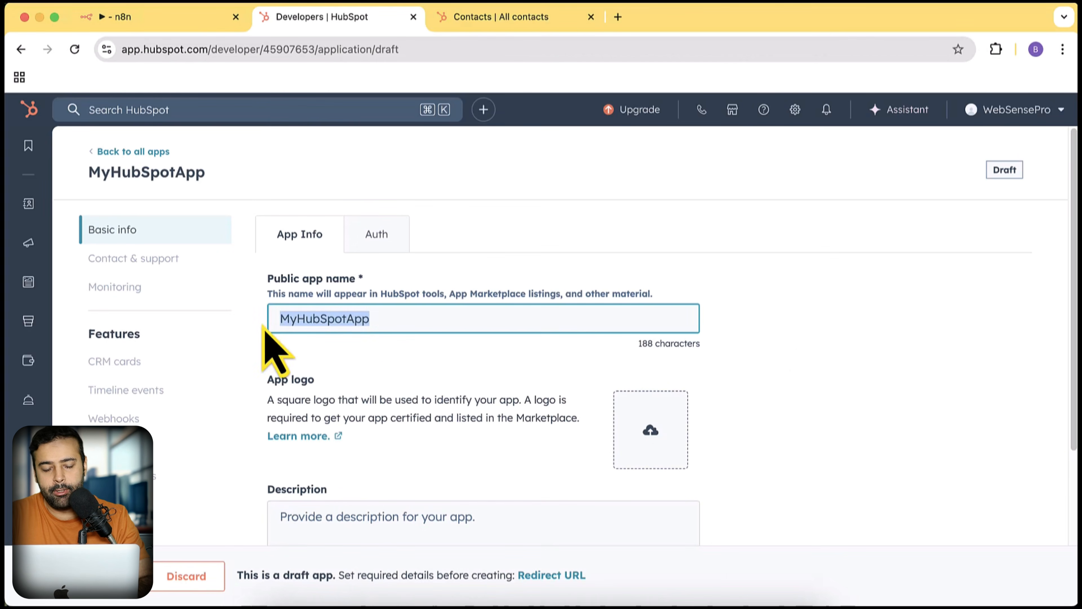
{"action": "type", "text": "Testing N8N Pu"}
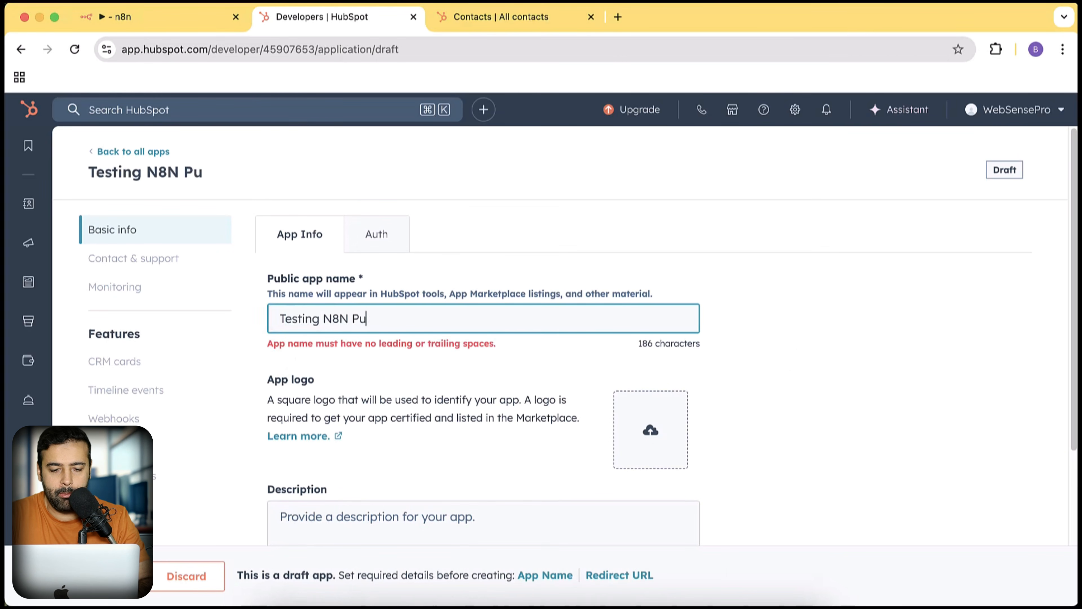
{"action": "type", "text": "blic APP"}
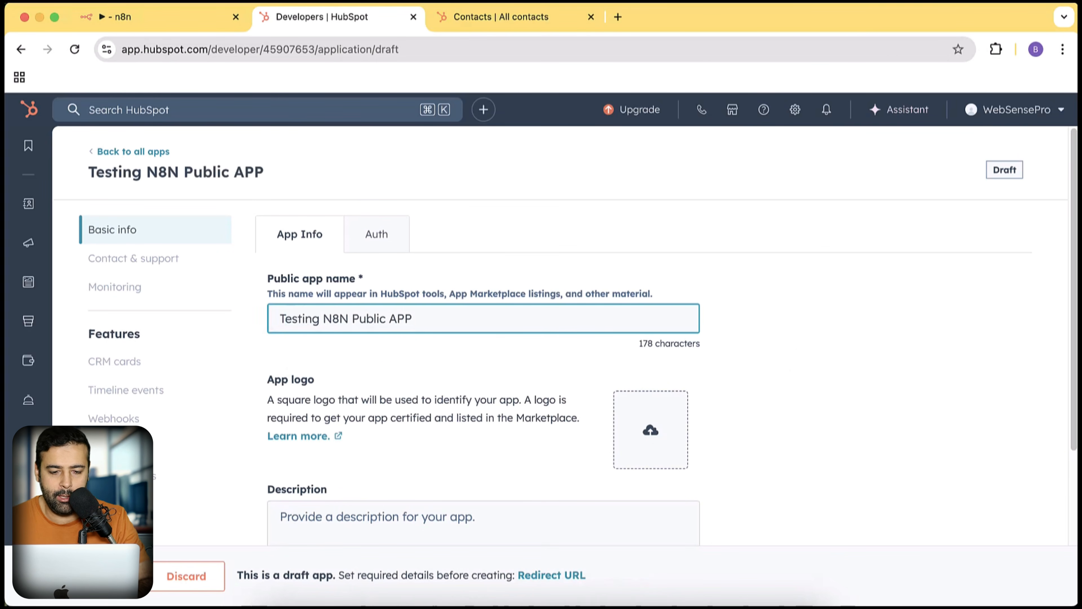
{"action": "left_click", "coordinate": [386, 249]}
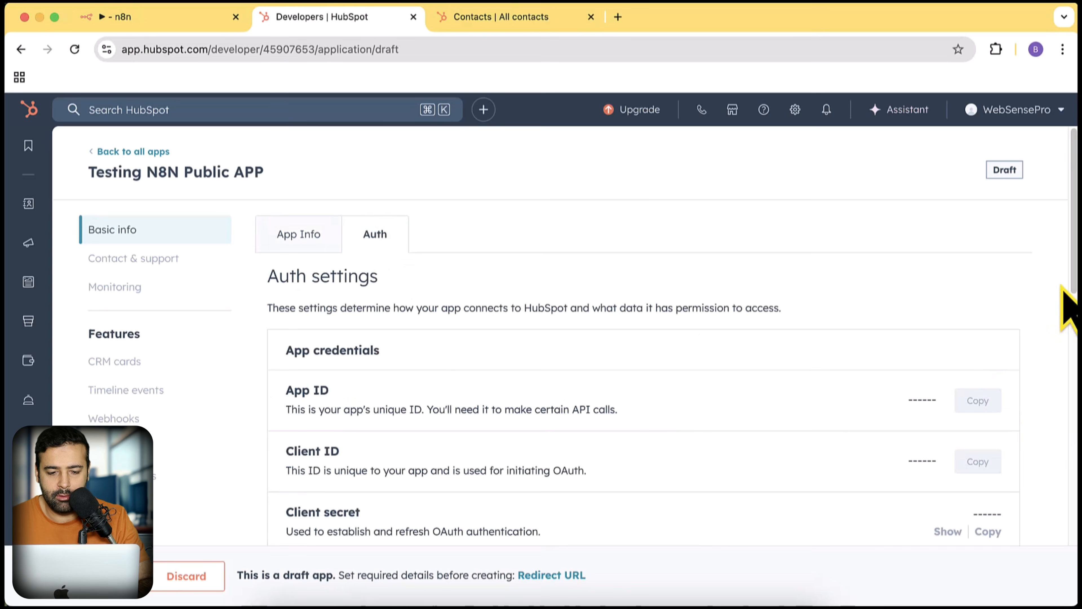
{"action": "scroll", "coordinate": [1039, 284], "scroll_direction": "down", "scroll_amount": 9}
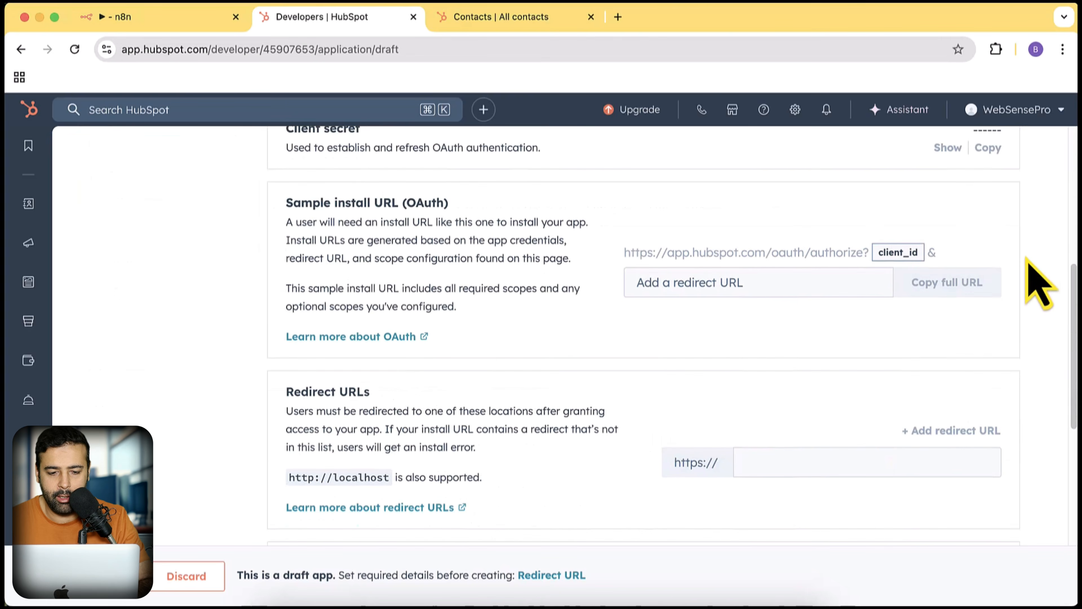
{"action": "scroll", "coordinate": [754, 452], "scroll_direction": "down", "scroll_amount": 2}
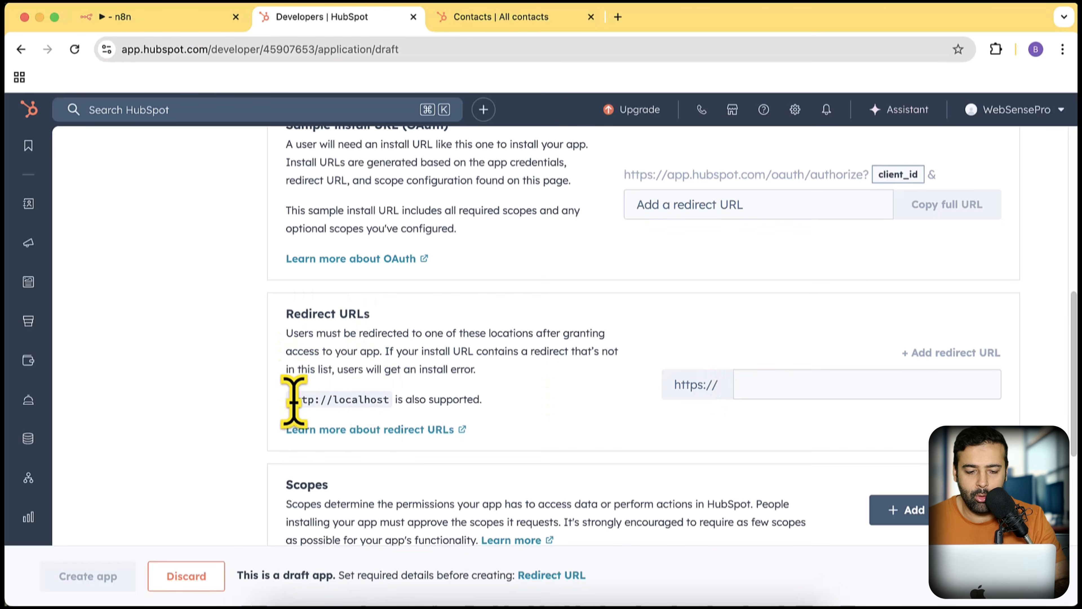
{"action": "left_click_drag", "start_coordinate": [290, 400], "coordinate": [395, 399]}
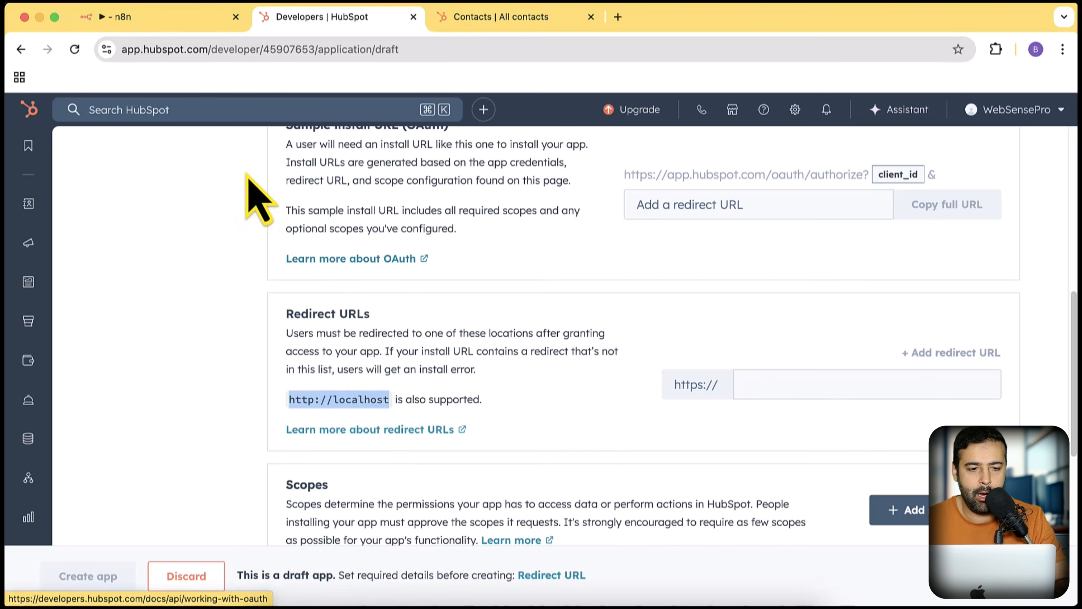
- Back in n8n, abandon the existing HubSpot Developer account credential without connecting it
{"action": "left_click", "coordinate": [171, 18]}
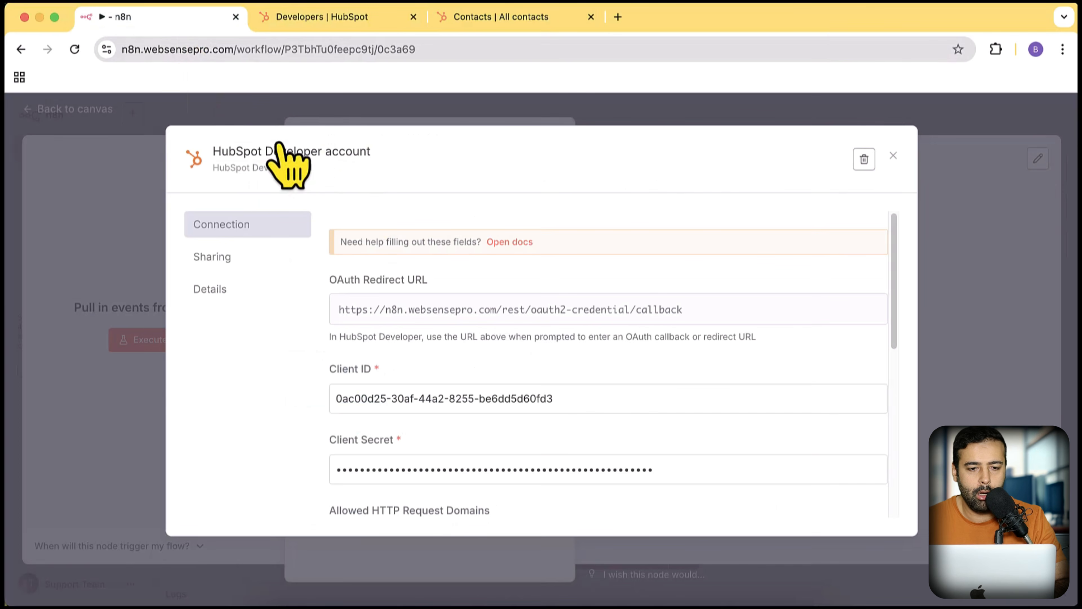
{"action": "left_click_drag", "start_coordinate": [231, 55], "coordinate": [81, 47]}
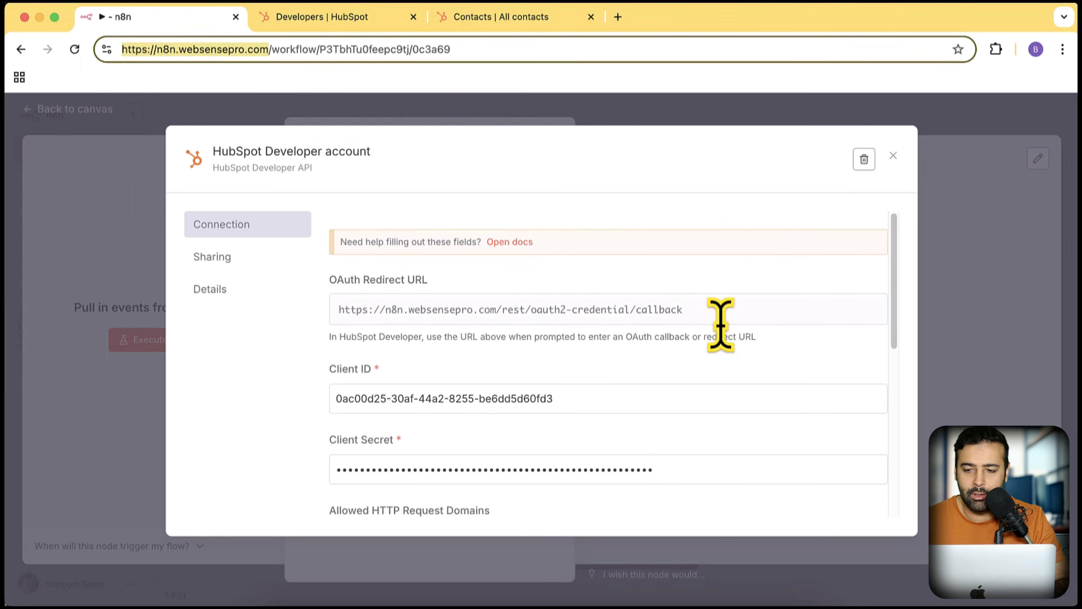
{"action": "left_click", "coordinate": [718, 239]}
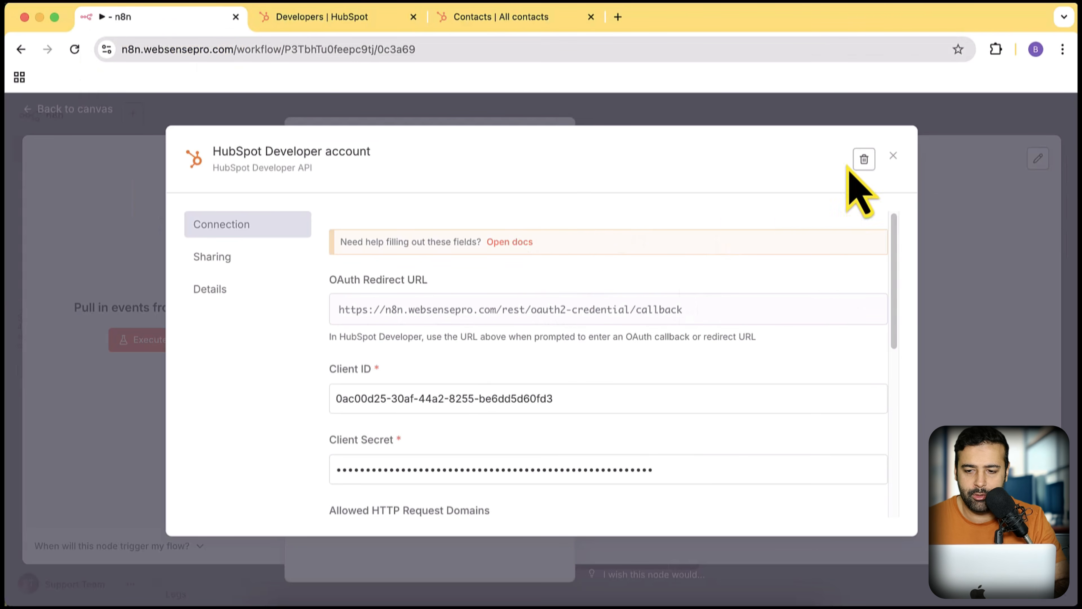
{"action": "left_click", "coordinate": [864, 159]}
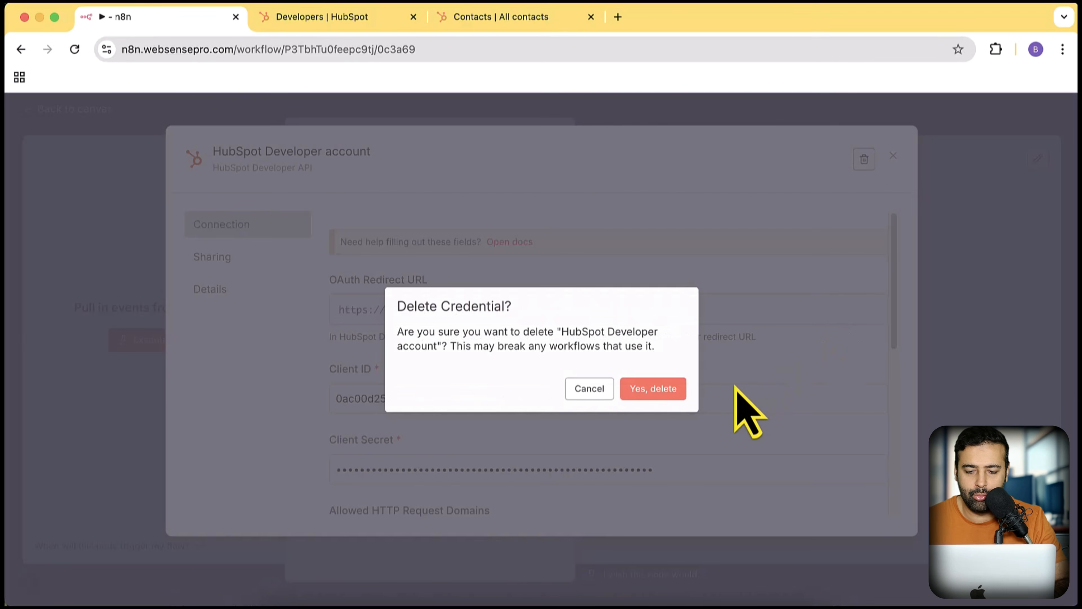
{"action": "left_click", "coordinate": [589, 389]}
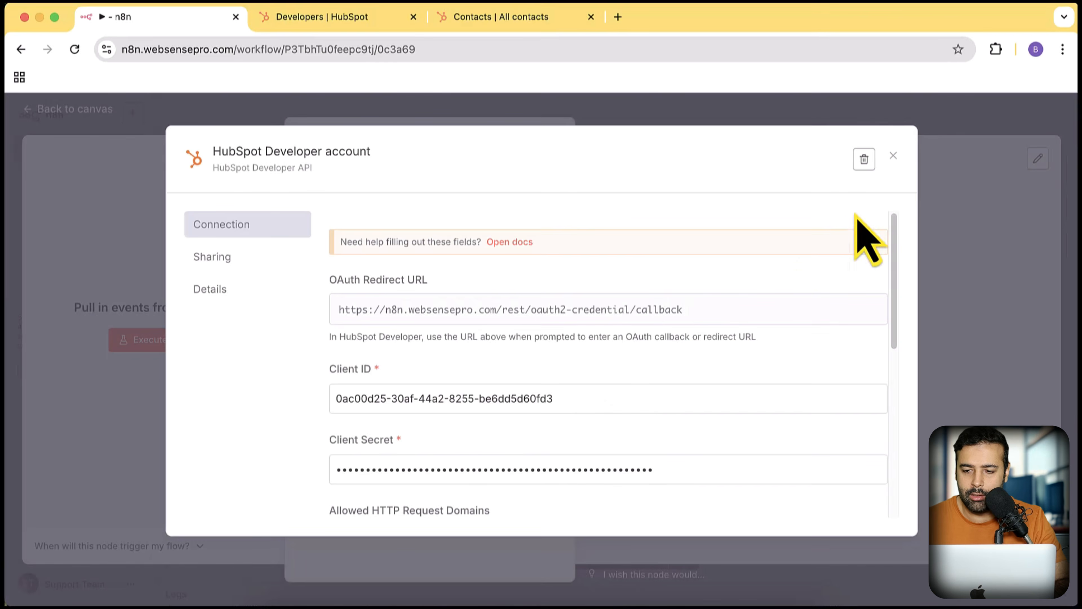
{"action": "left_click", "coordinate": [893, 156]}
{"action": "left_click", "coordinate": [586, 382]}
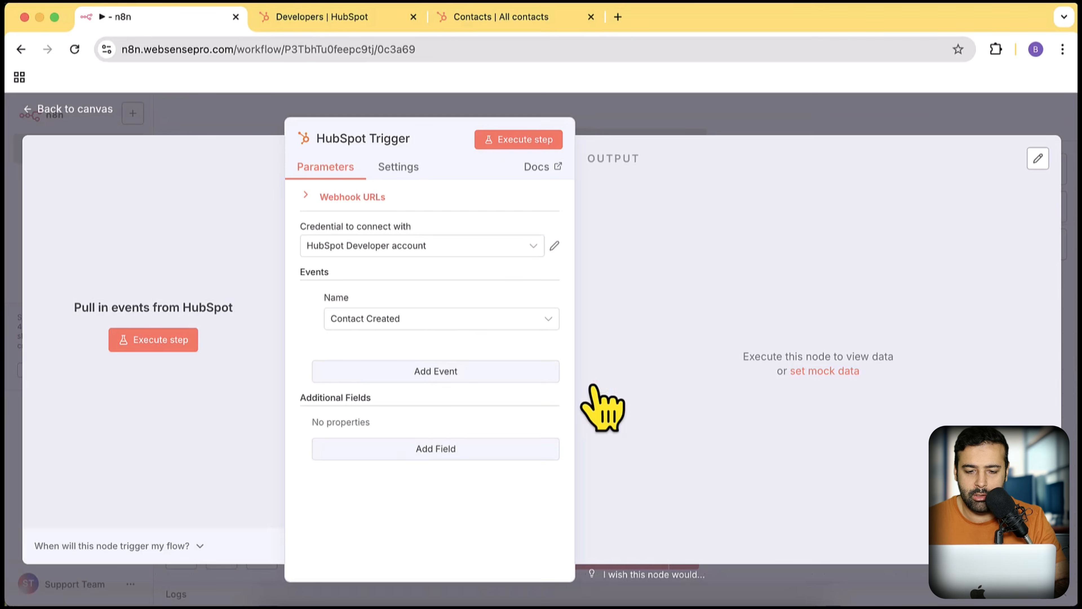
- Create a new HubSpot Developer API credential named 'Hubspot Trigger Tutorial' and copy its OAuth redirect URL
{"action": "left_click", "coordinate": [532, 248]}
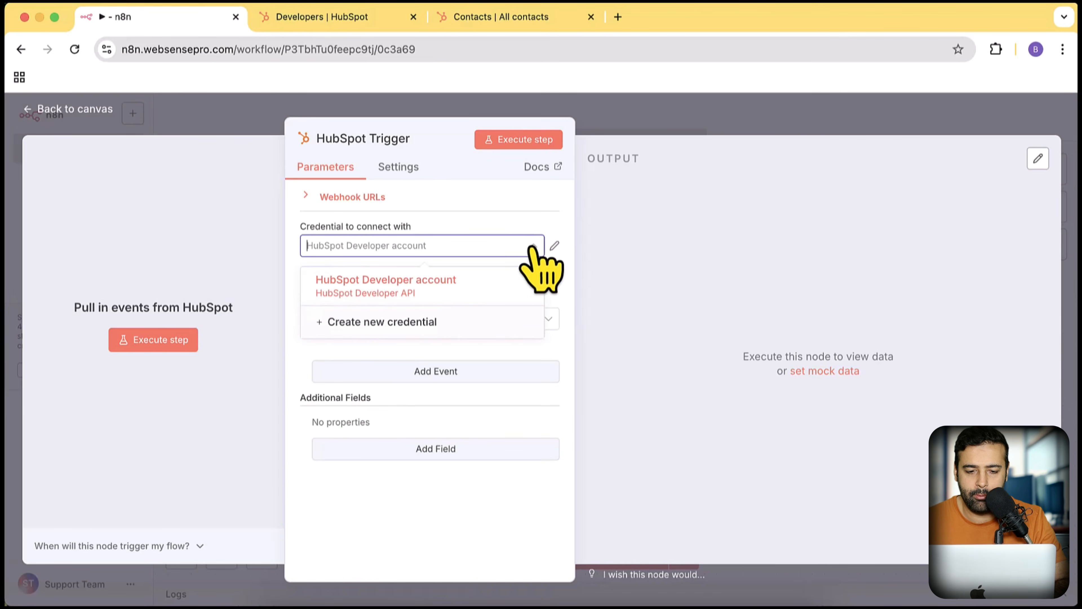
{"action": "left_click", "coordinate": [395, 329]}
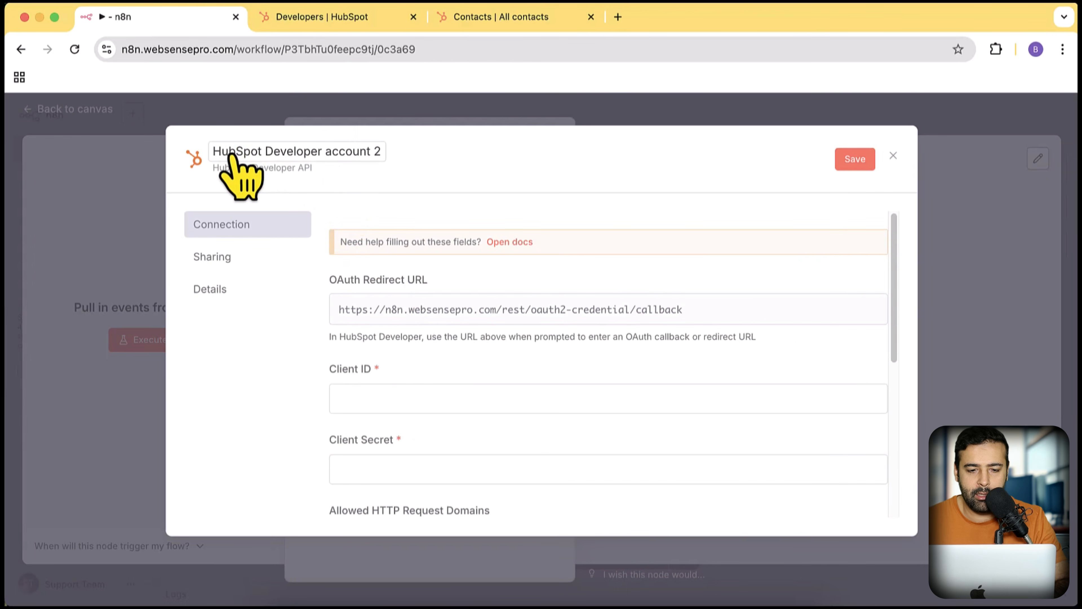
{"action": "left_click", "coordinate": [339, 157]}
{"action": "type", "text": "Hubspot Trigger Tutorial"}
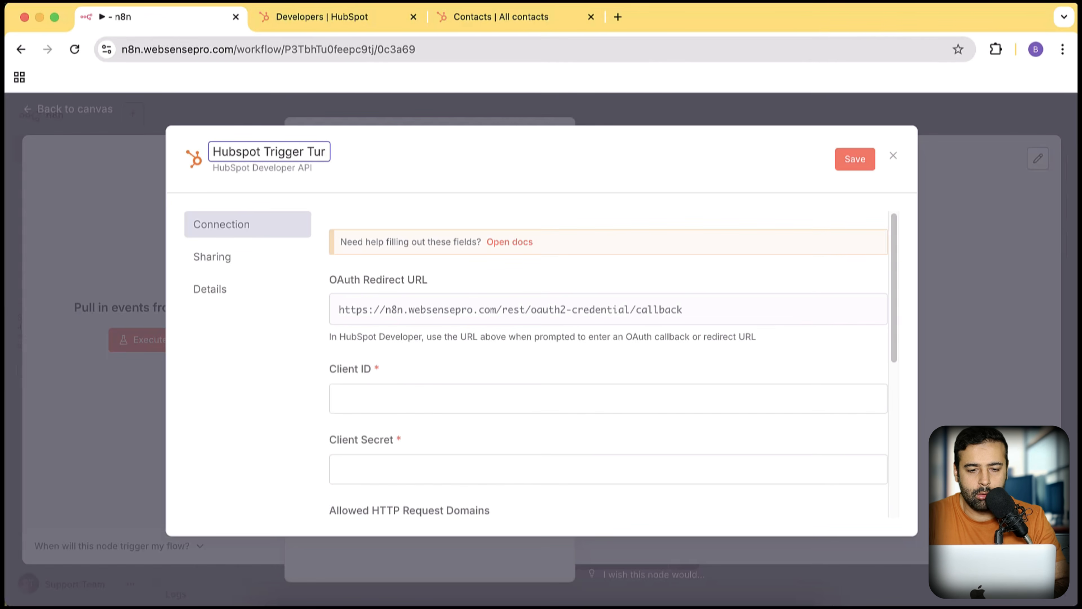
{"action": "left_click", "coordinate": [404, 178]}
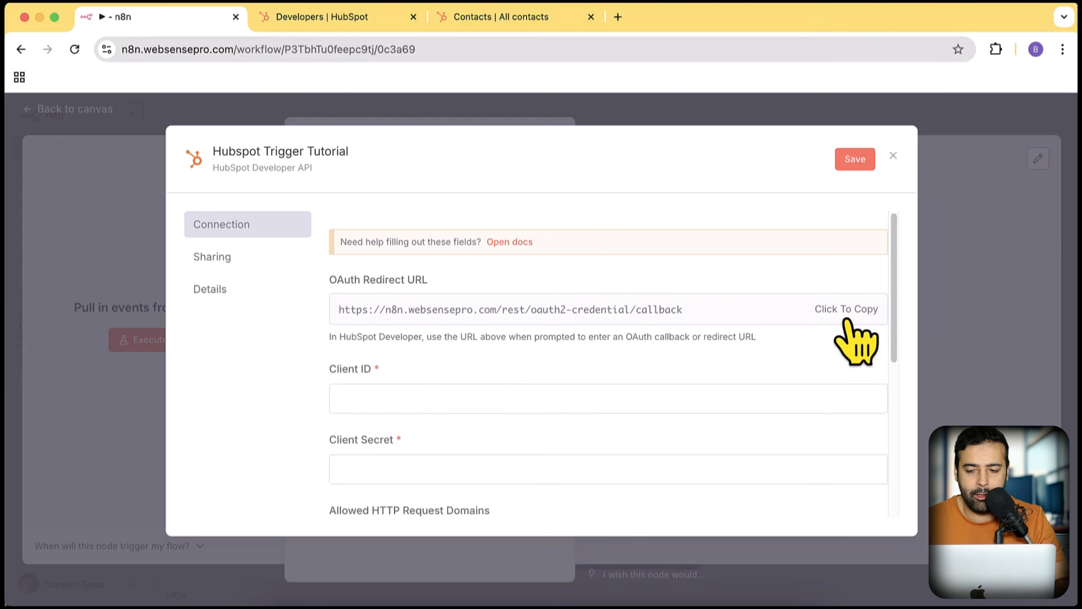
{"action": "left_click", "coordinate": [857, 320]}
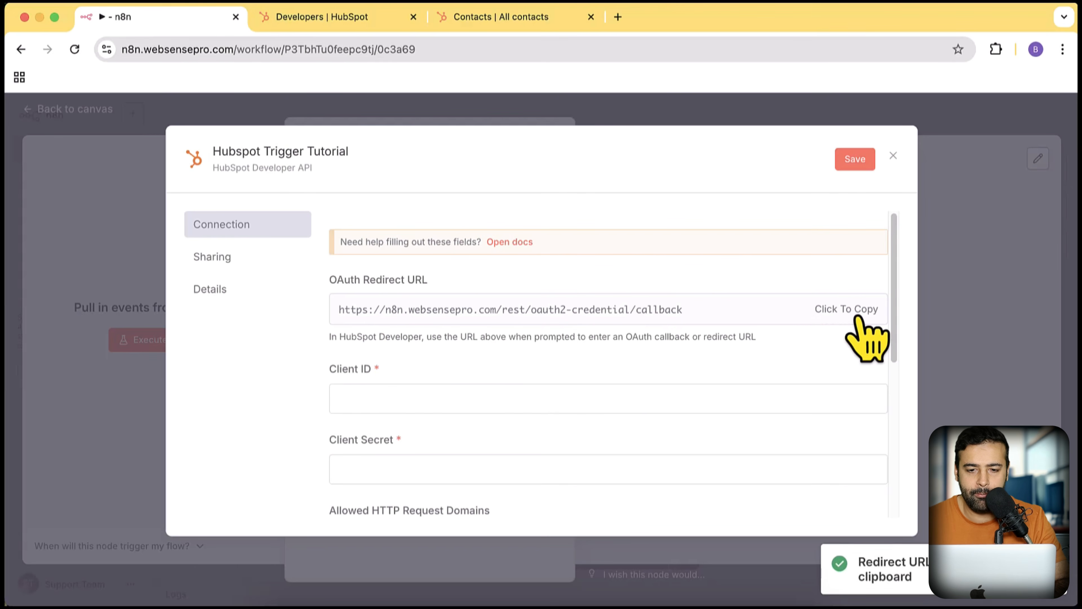
{"action": "left_click", "coordinate": [346, 22]}
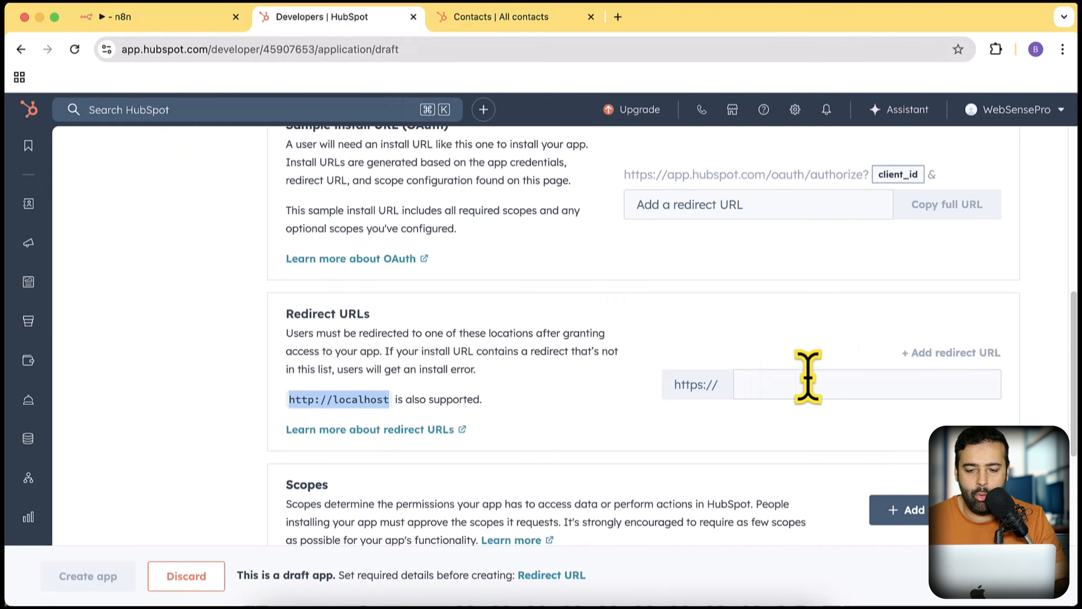
- Add the n8n OAuth callback as the app's redirect URL and create the app
{"action": "left_click", "coordinate": [806, 374]}
{"action": "key", "text": "super+v"}
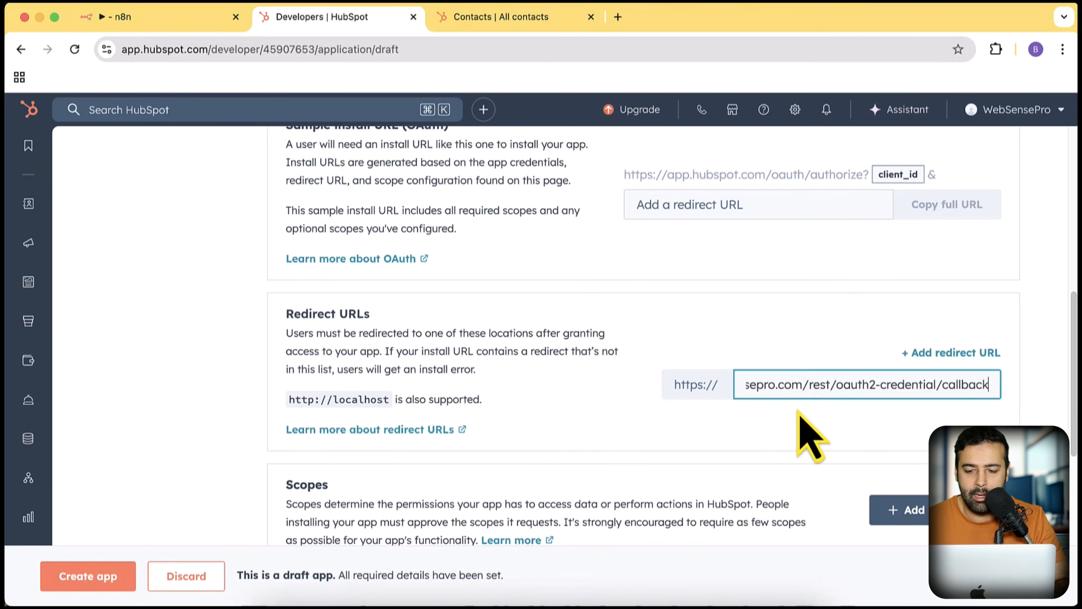
{"action": "left_click", "coordinate": [803, 435]}
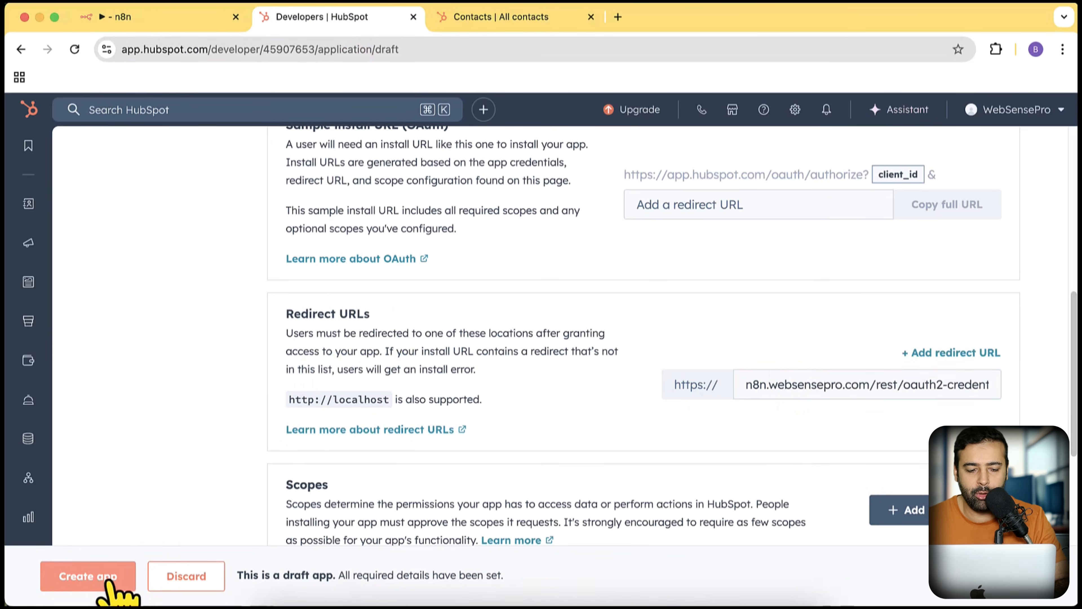
{"action": "left_click", "coordinate": [107, 579]}
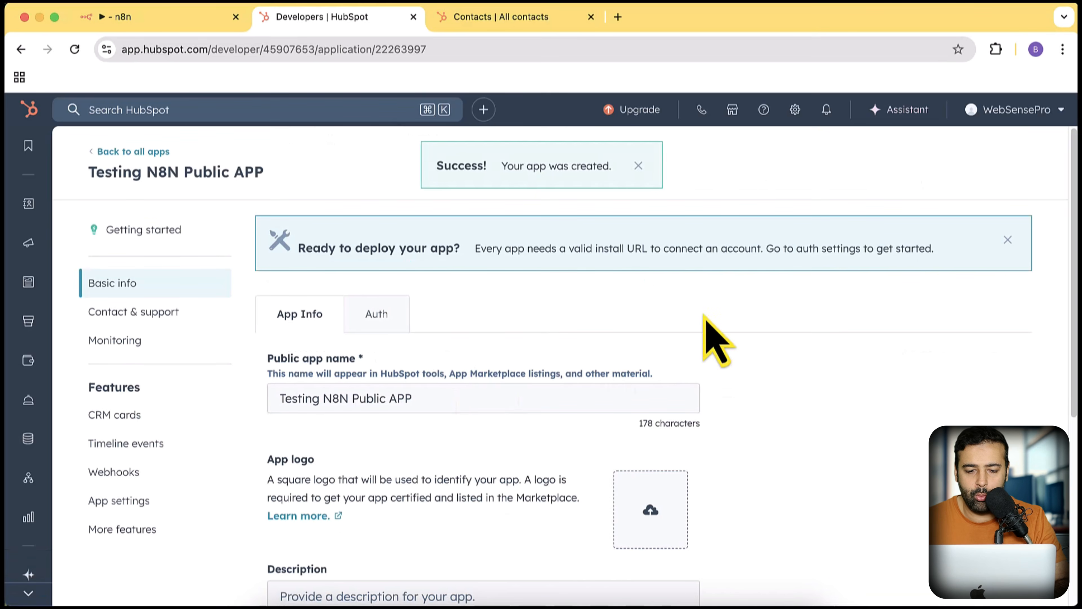
- Open the new app's Auth settings and select its Client ID
{"action": "scroll", "coordinate": [712, 333], "scroll_direction": "down", "scroll_amount": 5}
{"action": "scroll", "coordinate": [713, 334], "scroll_direction": "up", "scroll_amount": 5}
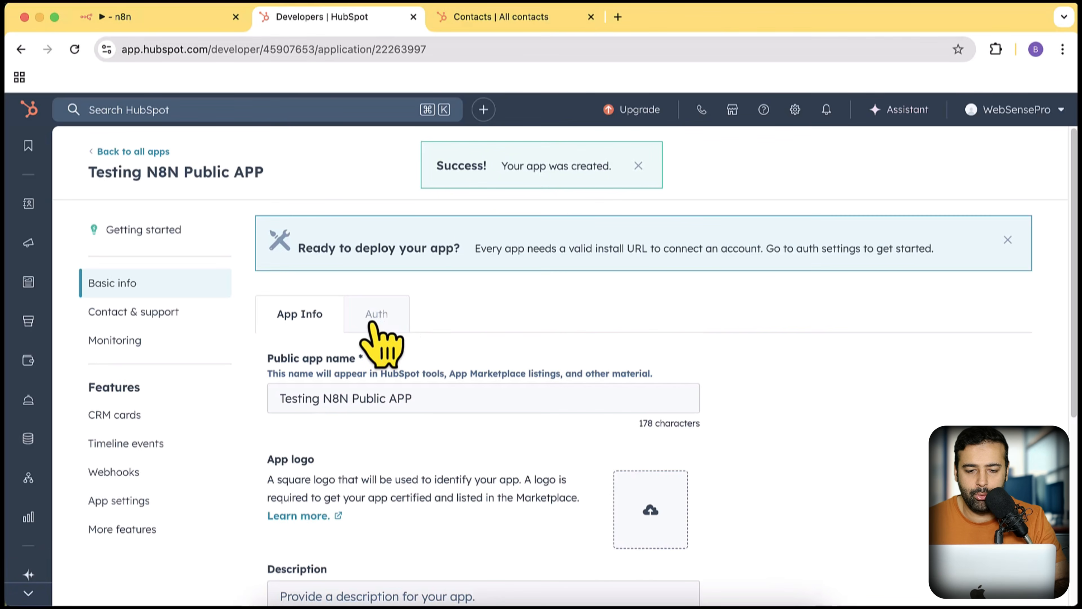
{"action": "left_click", "coordinate": [375, 318]}
{"action": "scroll", "coordinate": [736, 218], "scroll_direction": "down", "scroll_amount": 1}
{"action": "scroll", "coordinate": [736, 237], "scroll_direction": "down", "scroll_amount": 5}
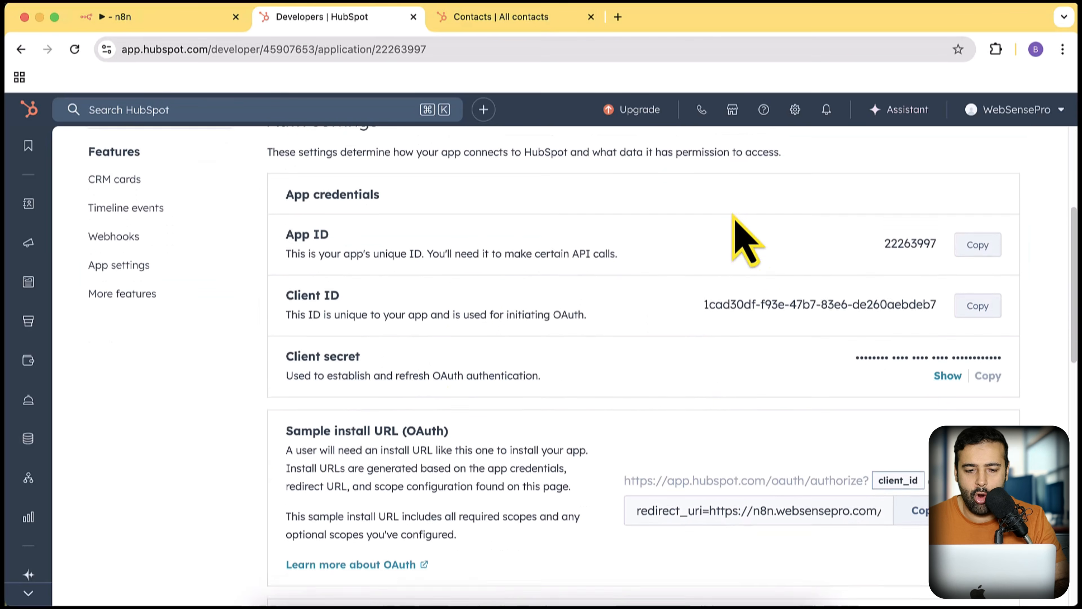
{"action": "left_click_drag", "start_coordinate": [886, 251], "coordinate": [930, 252]}
{"action": "left_click_drag", "start_coordinate": [705, 313], "coordinate": [923, 314]}
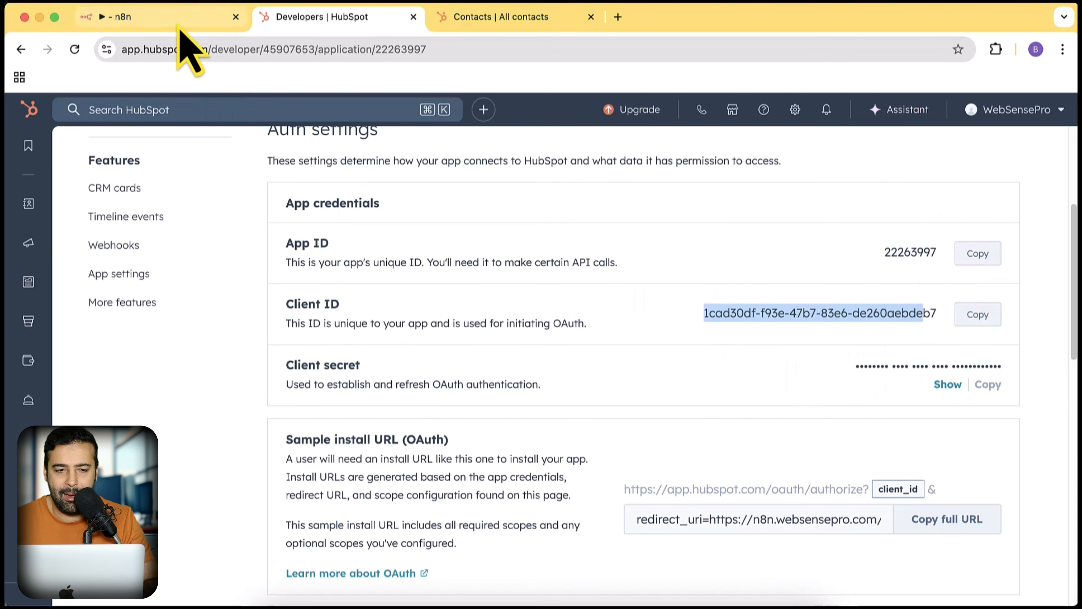
- Copy the HubSpot app's Client ID into the n8n credential's Client ID field
{"action": "left_click", "coordinate": [179, 21]}
{"action": "scroll", "coordinate": [481, 320], "scroll_direction": "down", "scroll_amount": 7}
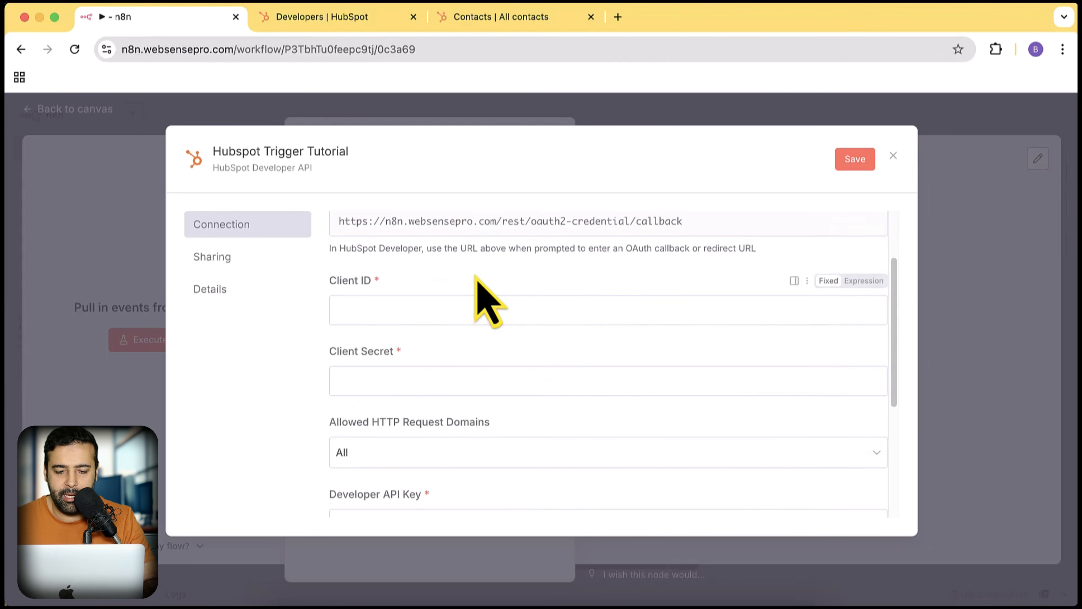
{"action": "scroll", "coordinate": [486, 333], "scroll_direction": "up", "scroll_amount": 7}
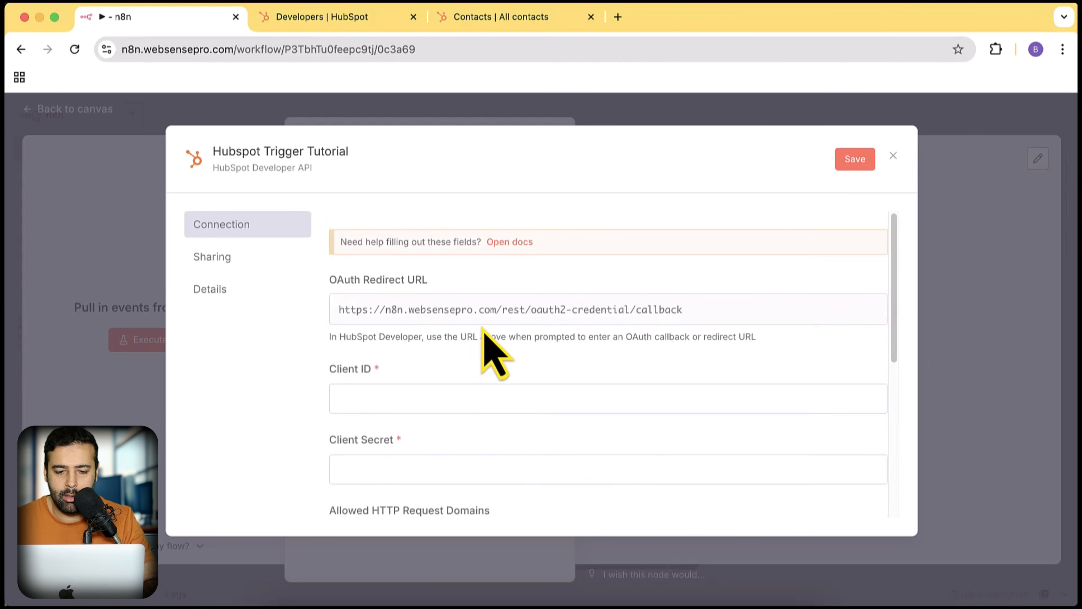
{"action": "scroll", "coordinate": [495, 341], "scroll_direction": "down", "scroll_amount": 7}
{"action": "left_click", "coordinate": [378, 391]}
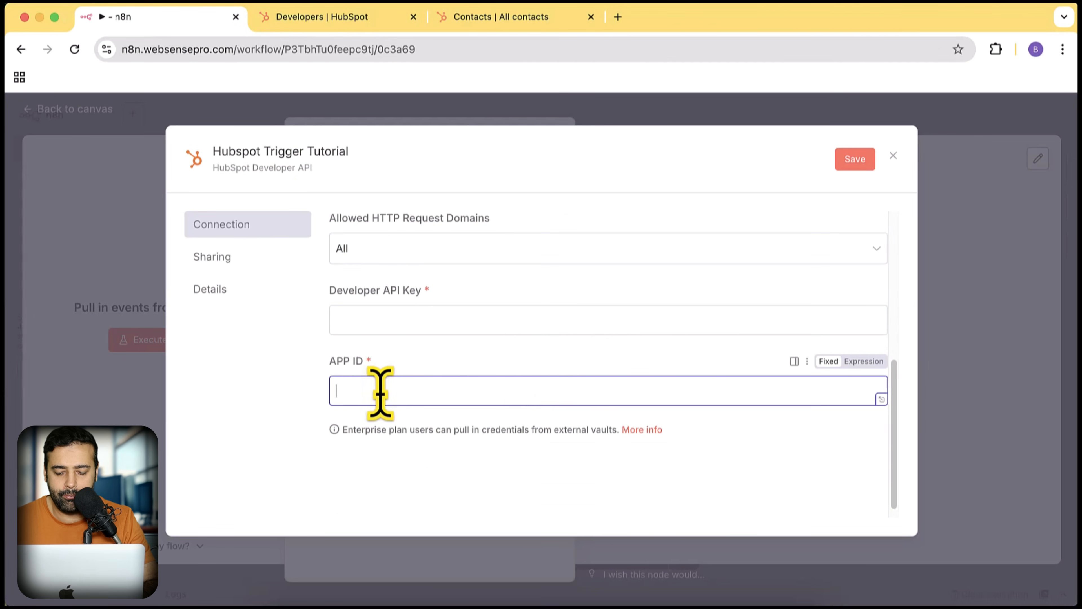
{"action": "left_click", "coordinate": [323, 19]}
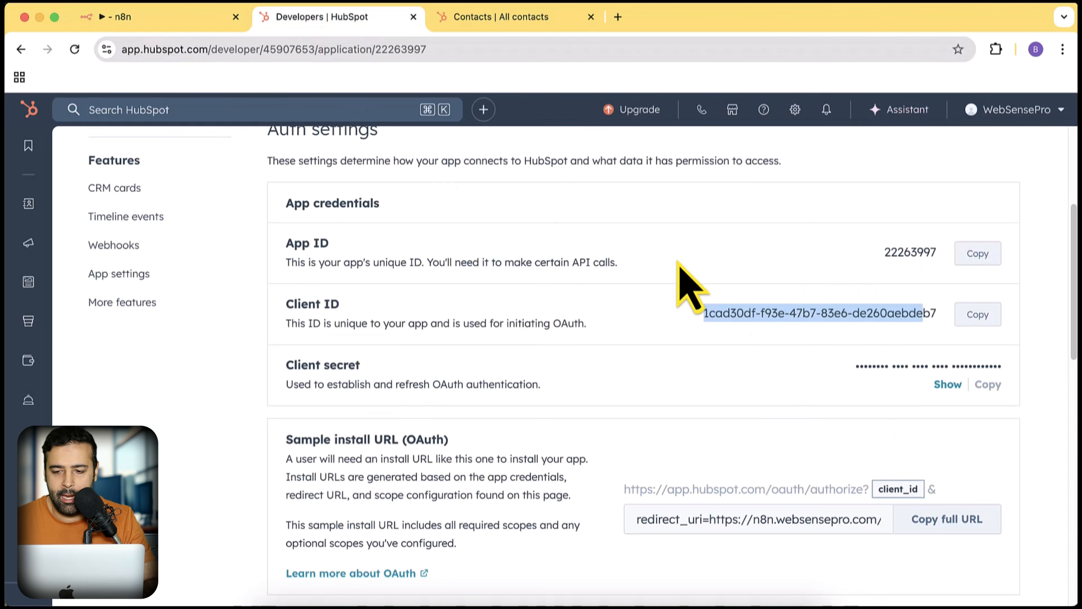
{"action": "left_click", "coordinate": [748, 289]}
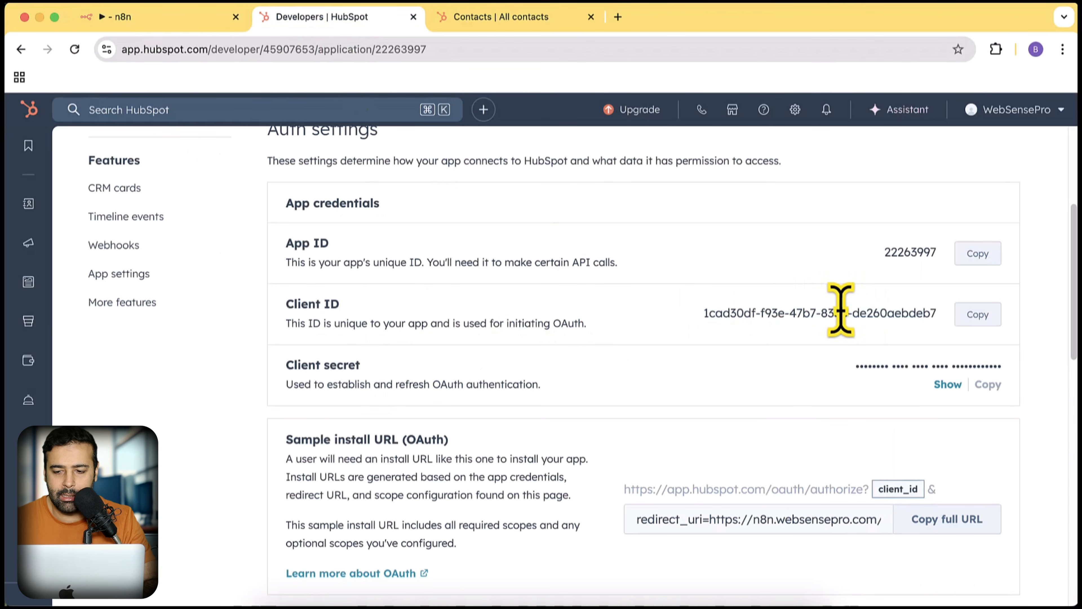
{"action": "left_click", "coordinate": [978, 315]}
{"action": "left_click", "coordinate": [128, 17]}
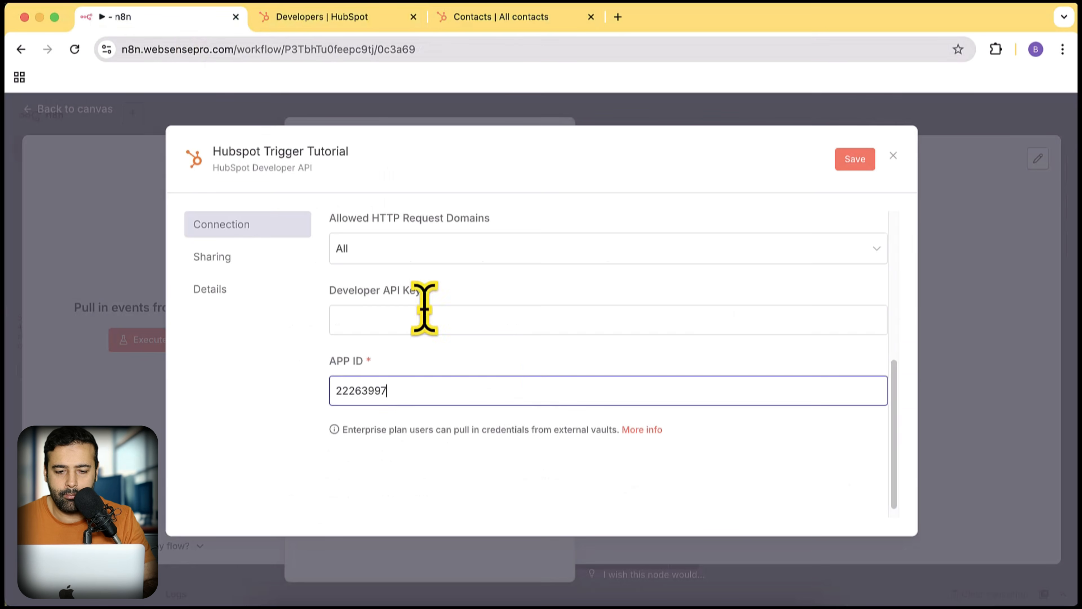
{"action": "scroll", "coordinate": [528, 366], "scroll_direction": "up", "scroll_amount": 2}
{"action": "scroll", "coordinate": [525, 354], "scroll_direction": "up", "scroll_amount": 3}
{"action": "left_click", "coordinate": [402, 300]}
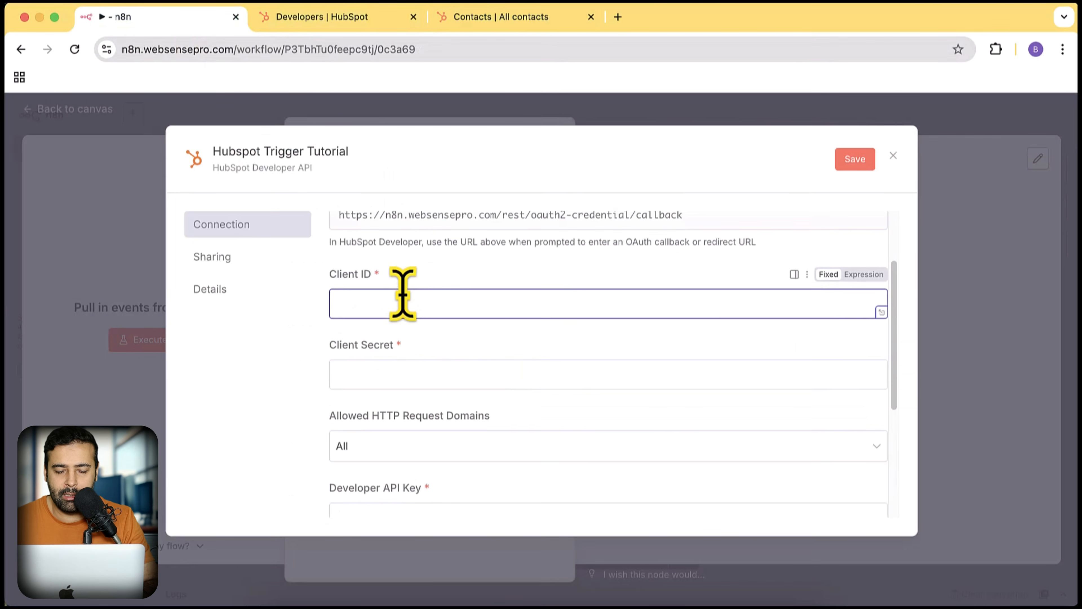
{"action": "key", "text": "super+v"}
- Reveal the HubSpot client secret and paste it into the n8n Client Secret field
{"action": "left_click", "coordinate": [323, 19]}
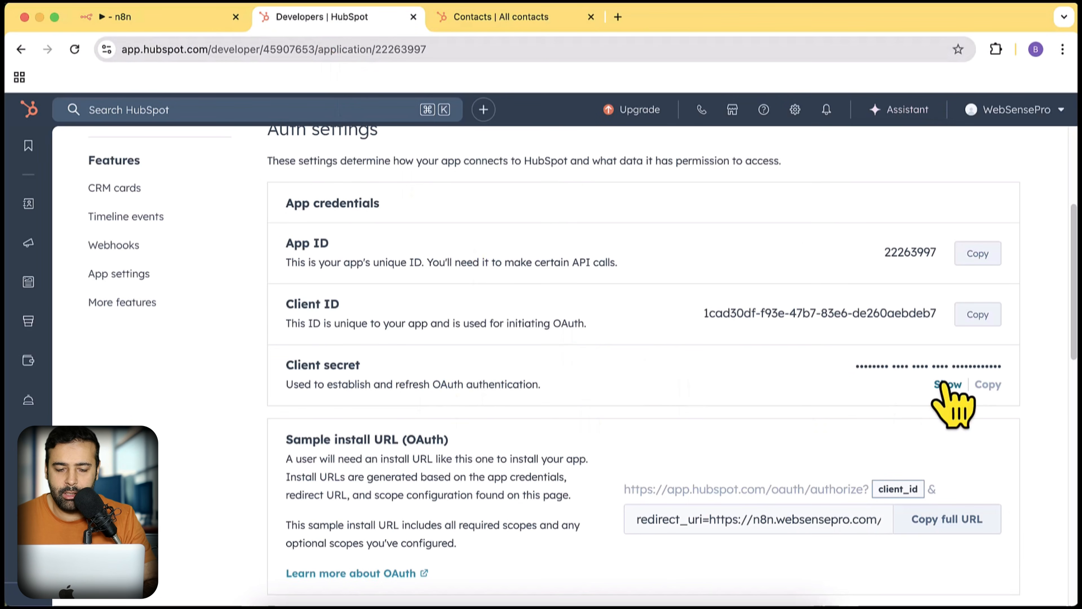
{"action": "left_click", "coordinate": [944, 384]}
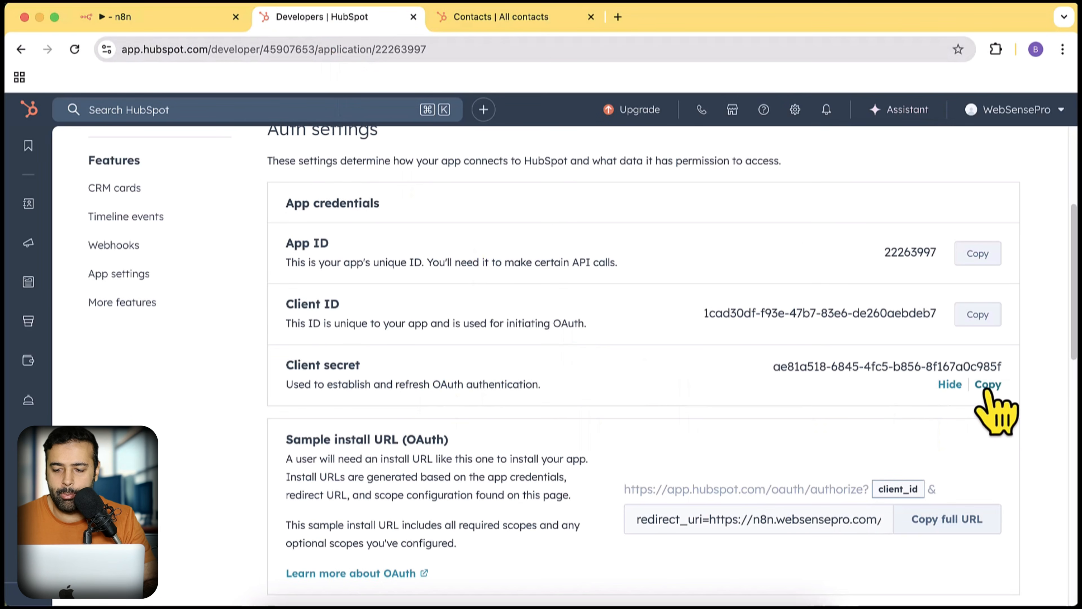
{"action": "left_click", "coordinate": [987, 384]}
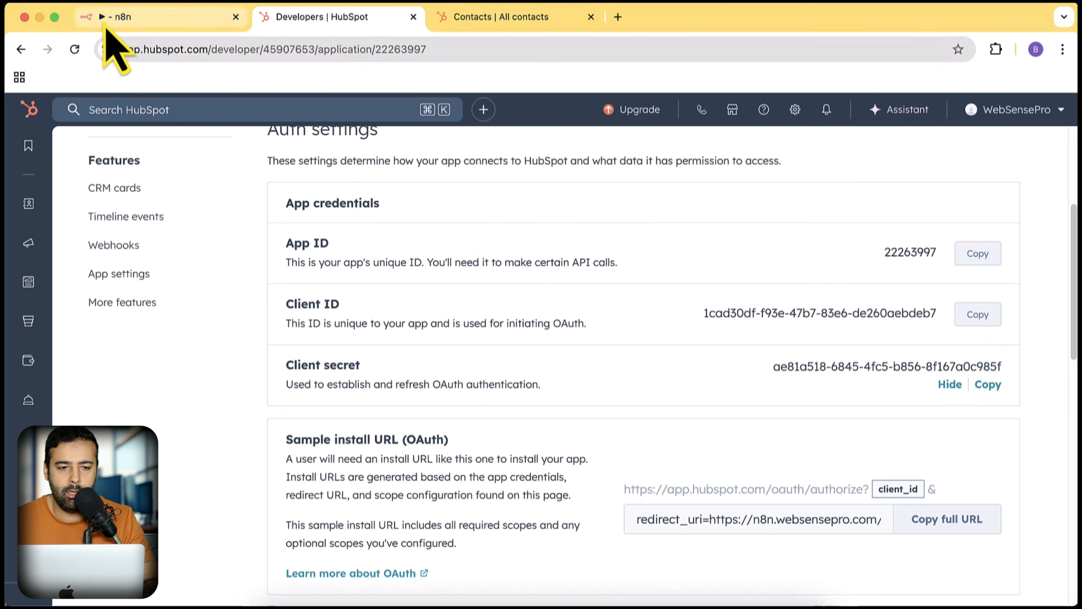
{"action": "left_click", "coordinate": [107, 18]}
{"action": "left_click", "coordinate": [413, 375]}
{"action": "key", "text": "super+v"}
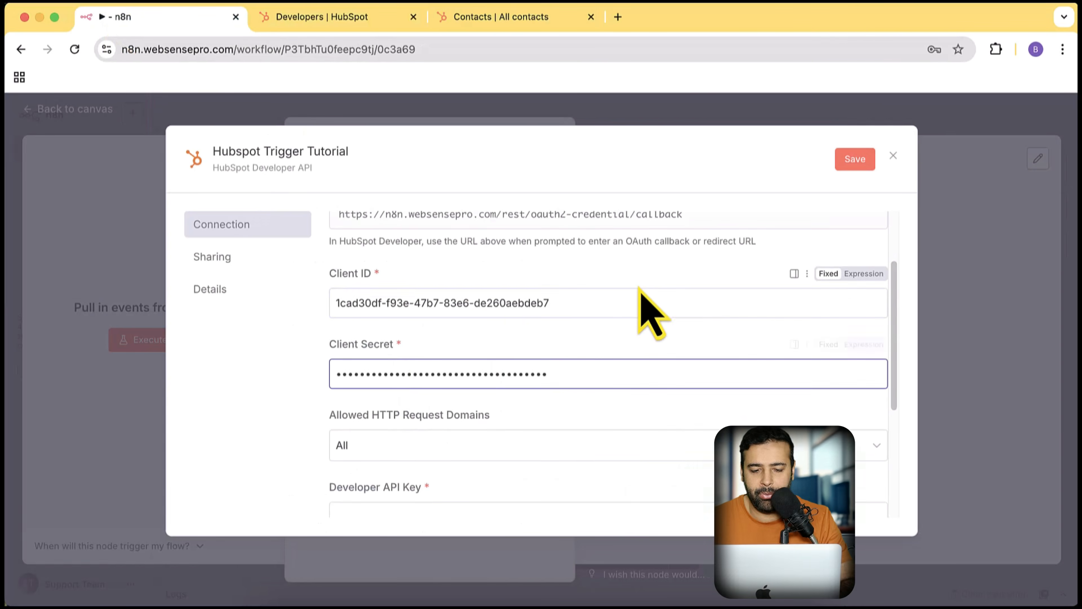
{"action": "scroll", "coordinate": [645, 314], "scroll_direction": "down", "scroll_amount": 5}
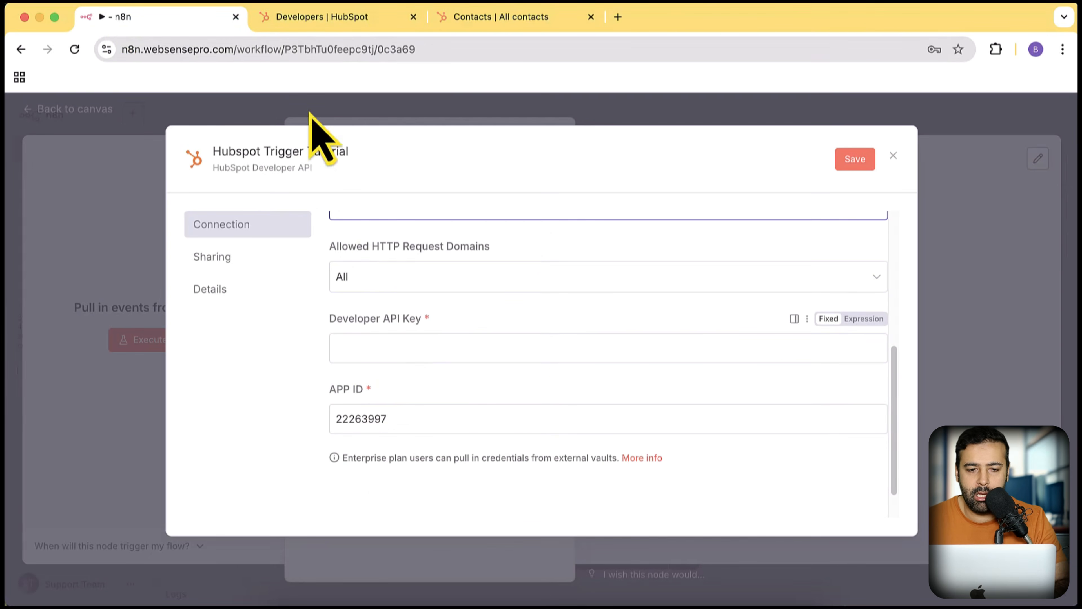
{"action": "left_click", "coordinate": [315, 20]}
{"action": "scroll", "coordinate": [701, 418], "scroll_direction": "up", "scroll_amount": 5}
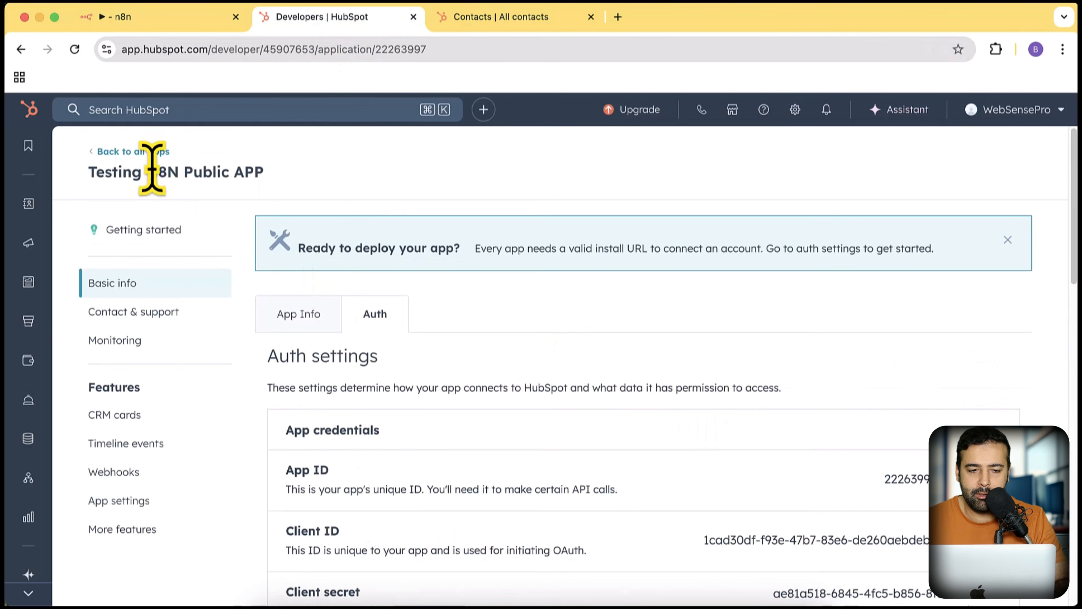
- Copy HubSpot's developer API key and paste it into the n8n Developer API Key field
{"action": "left_click", "coordinate": [130, 152]}
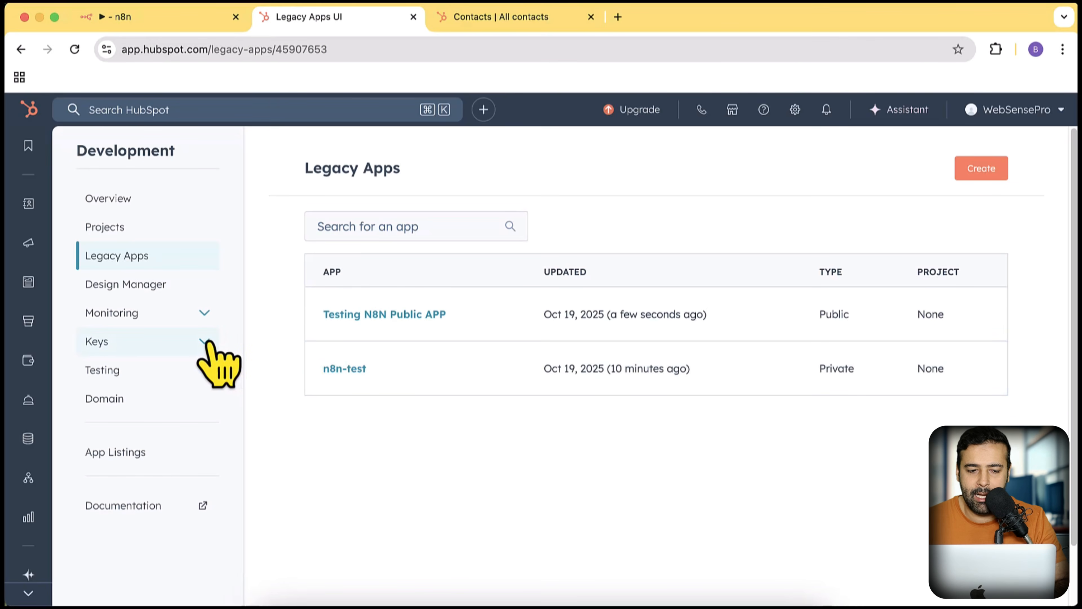
{"action": "left_click", "coordinate": [207, 342]}
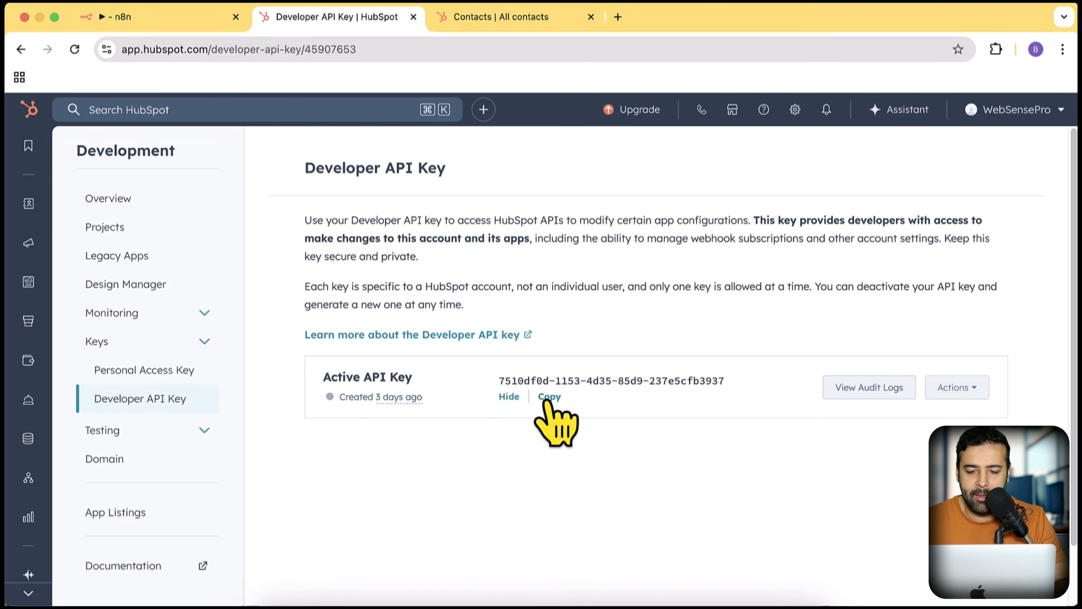
{"action": "left_click", "coordinate": [549, 397]}
{"action": "left_click", "coordinate": [179, 29]}
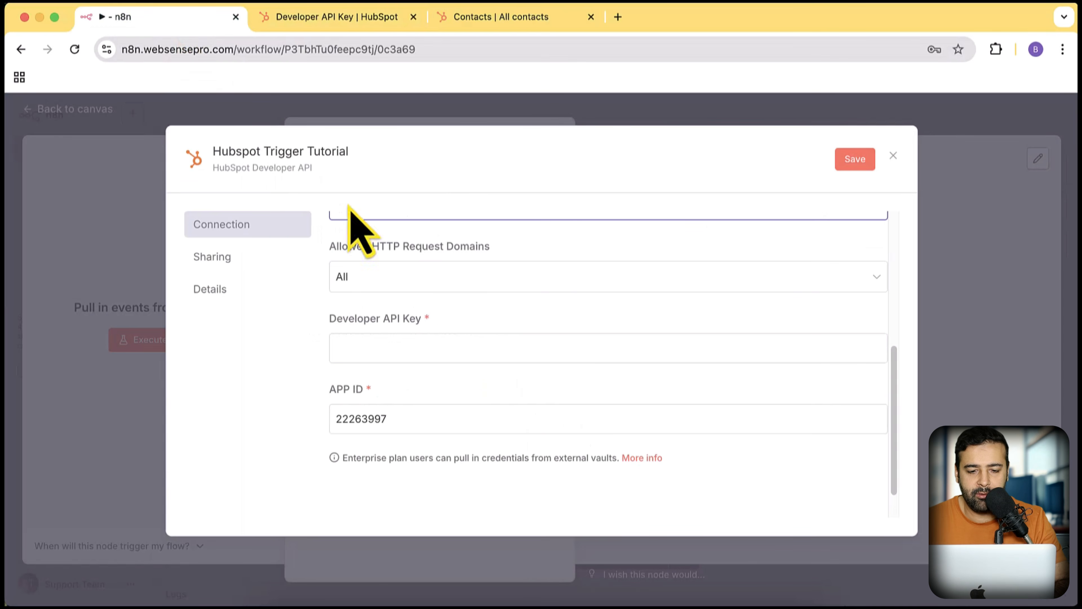
{"action": "left_click", "coordinate": [426, 358]}
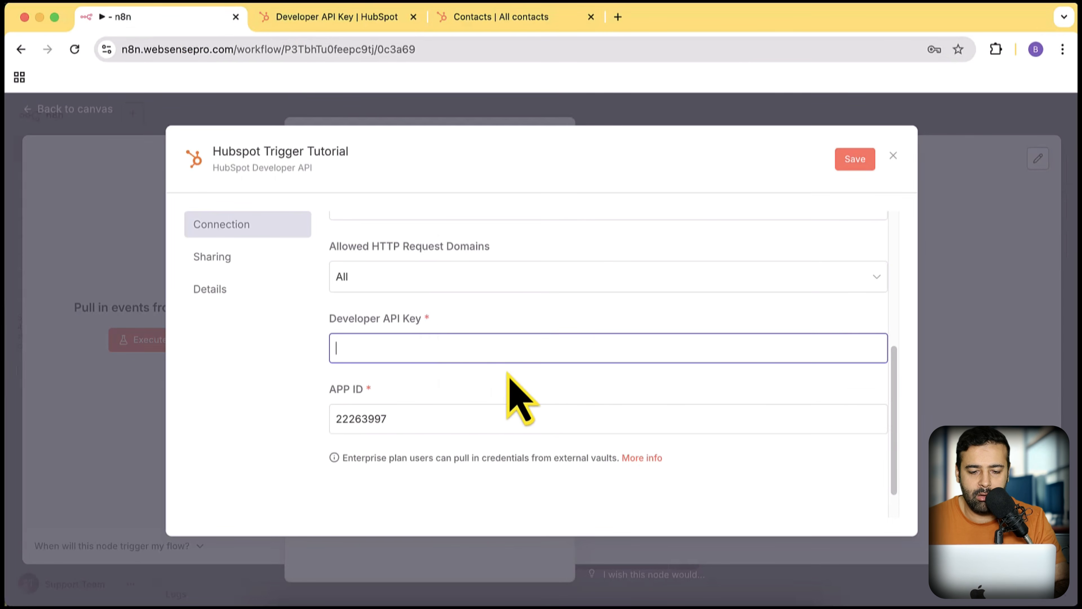
{"action": "key", "text": "super+v"}
{"action": "scroll", "coordinate": [568, 355], "scroll_direction": "up", "scroll_amount": 5}
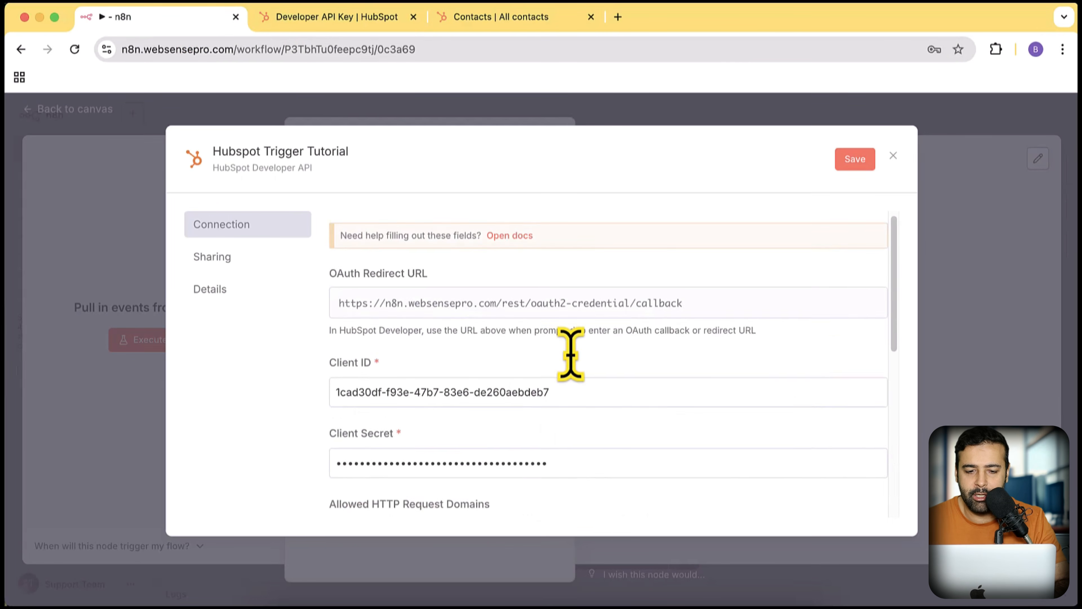
{"action": "scroll", "coordinate": [568, 355], "scroll_direction": "down", "scroll_amount": 5}
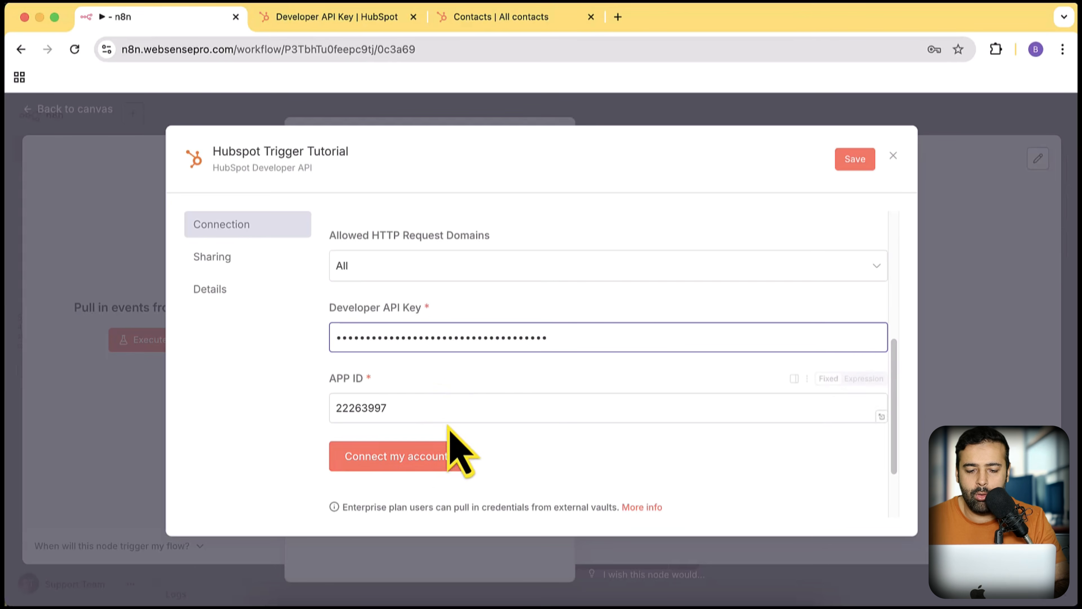
- Save the credential and authorize the HubSpot account, which fails with a scope-mismatch error
{"action": "left_click", "coordinate": [438, 466]}
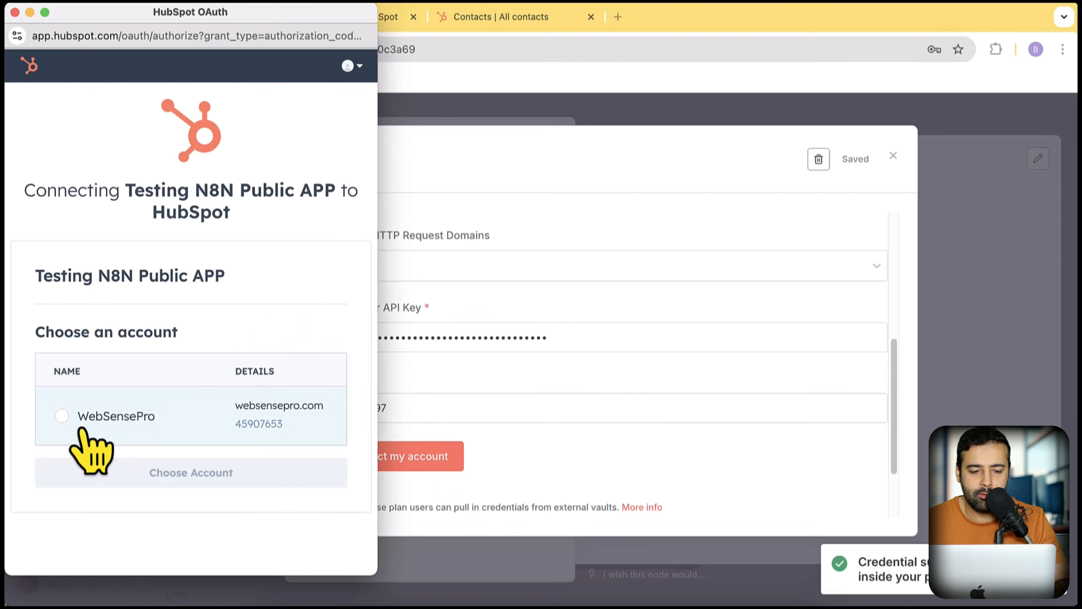
{"action": "left_click", "coordinate": [61, 416]}
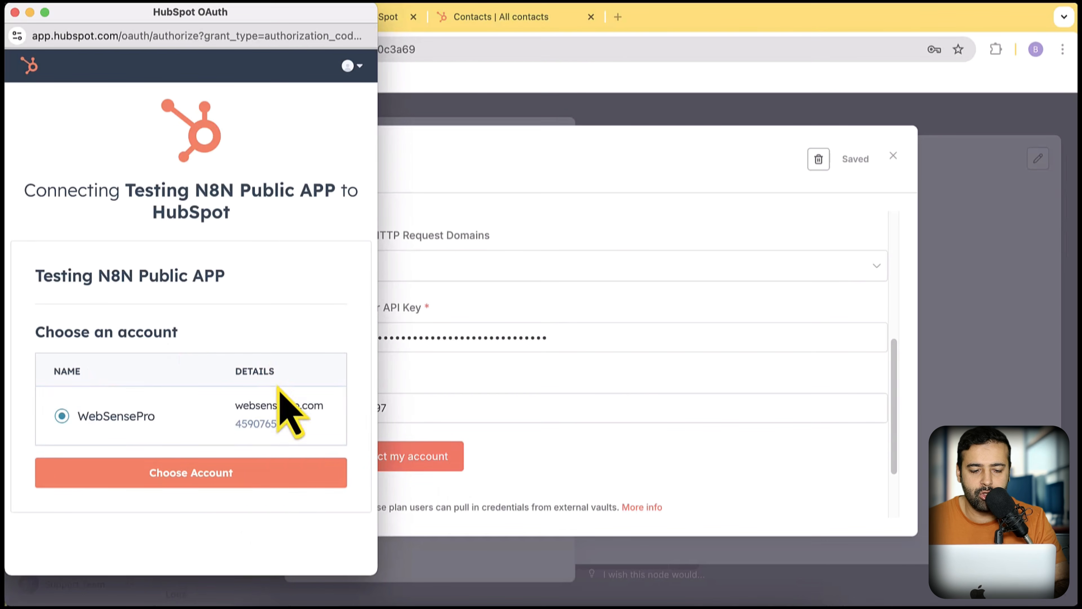
{"action": "left_click", "coordinate": [269, 479]}
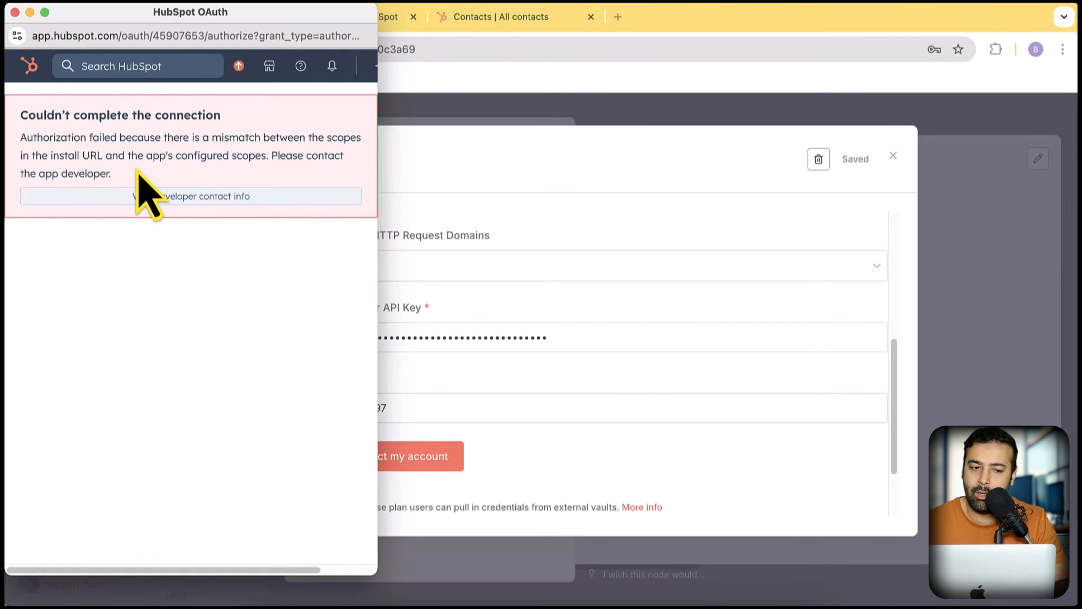
{"action": "left_click", "coordinate": [14, 11]}
- Open the Auth settings of Testing N8N Public APP from the legacy apps list
{"action": "left_click", "coordinate": [313, 17]}
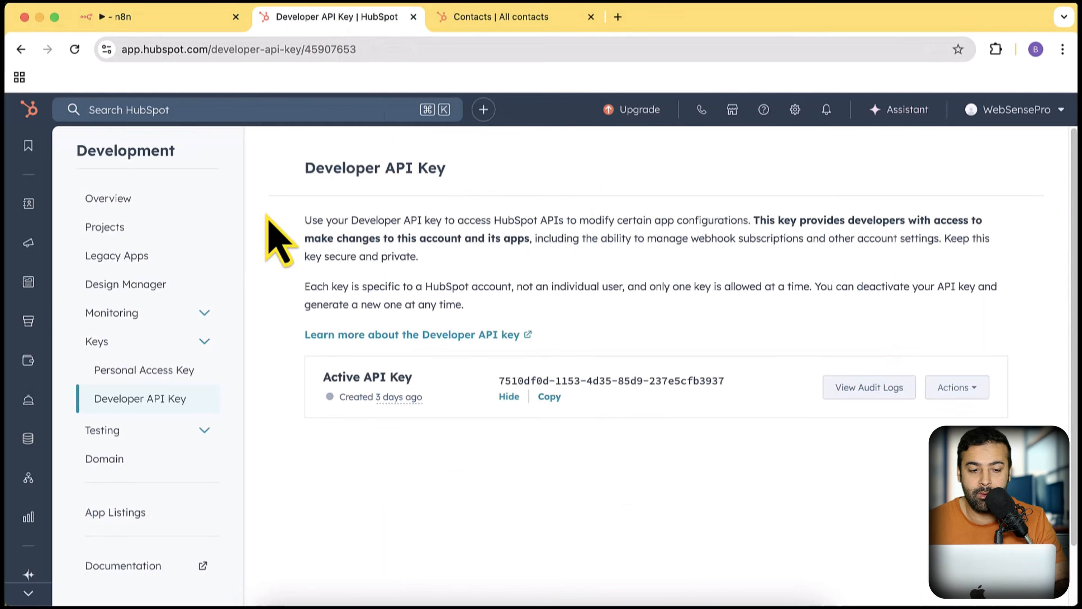
{"action": "left_click", "coordinate": [151, 265]}
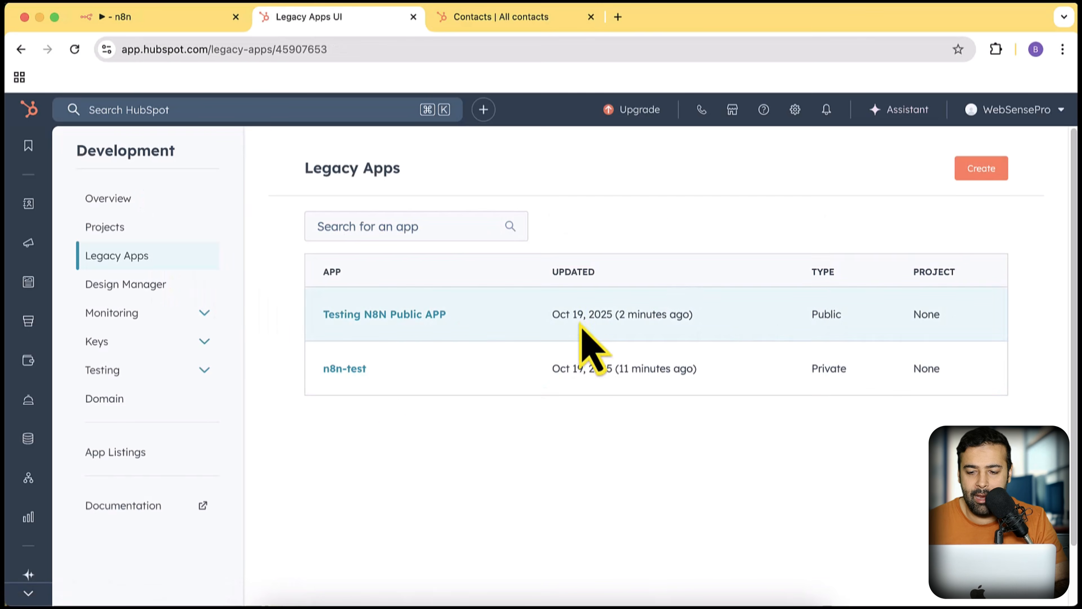
{"action": "left_click", "coordinate": [399, 316]}
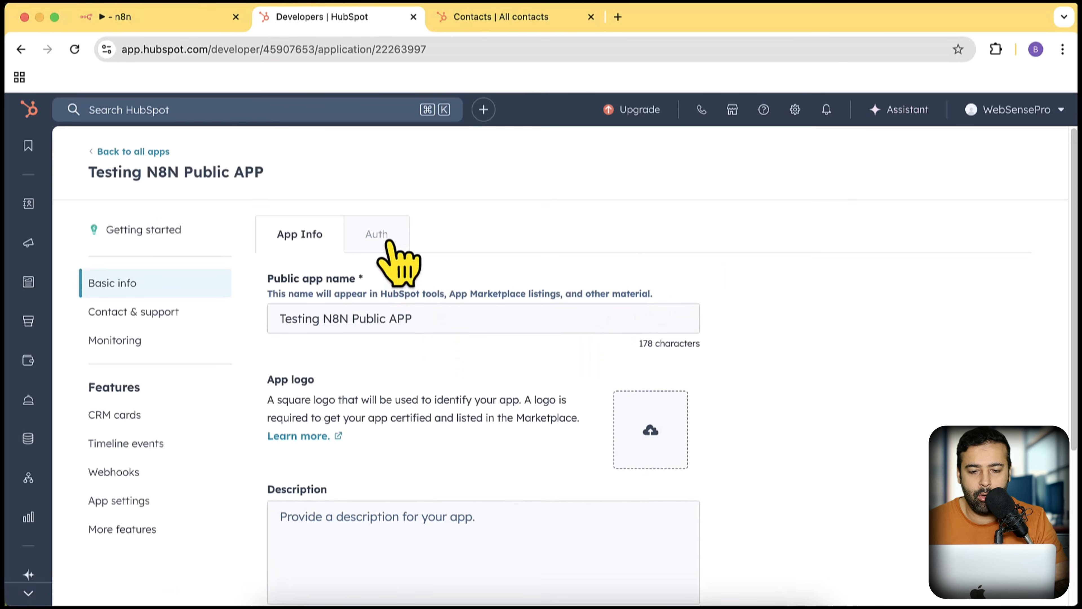
{"action": "left_click", "coordinate": [389, 242]}
{"action": "scroll", "coordinate": [899, 302], "scroll_direction": "down", "scroll_amount": 10}
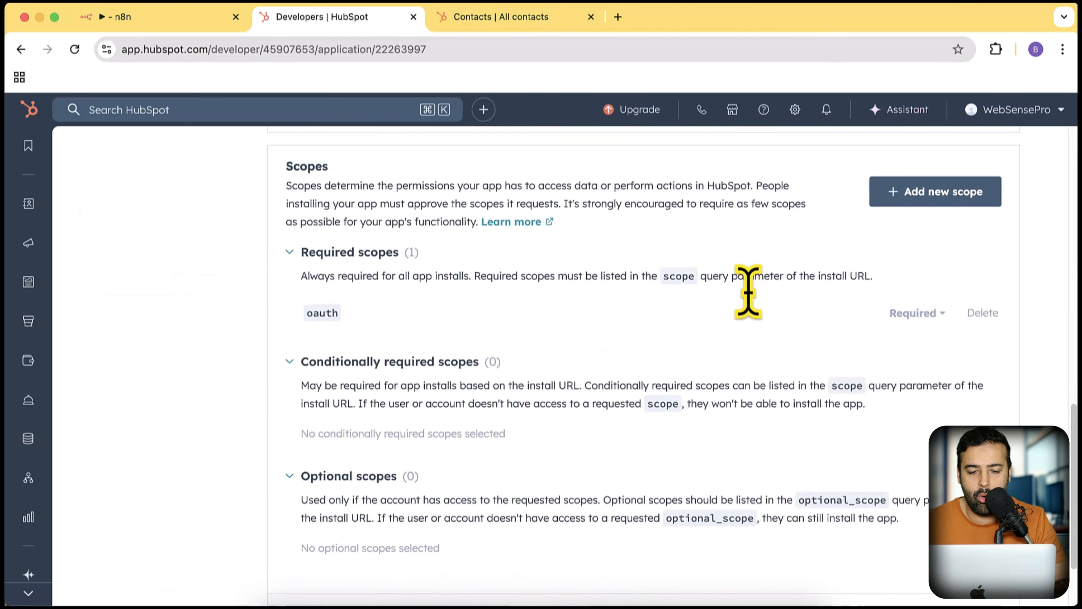
{"action": "scroll", "coordinate": [748, 292], "scroll_direction": "down", "scroll_amount": 3}
{"action": "scroll", "coordinate": [727, 285], "scroll_direction": "up", "scroll_amount": 4}
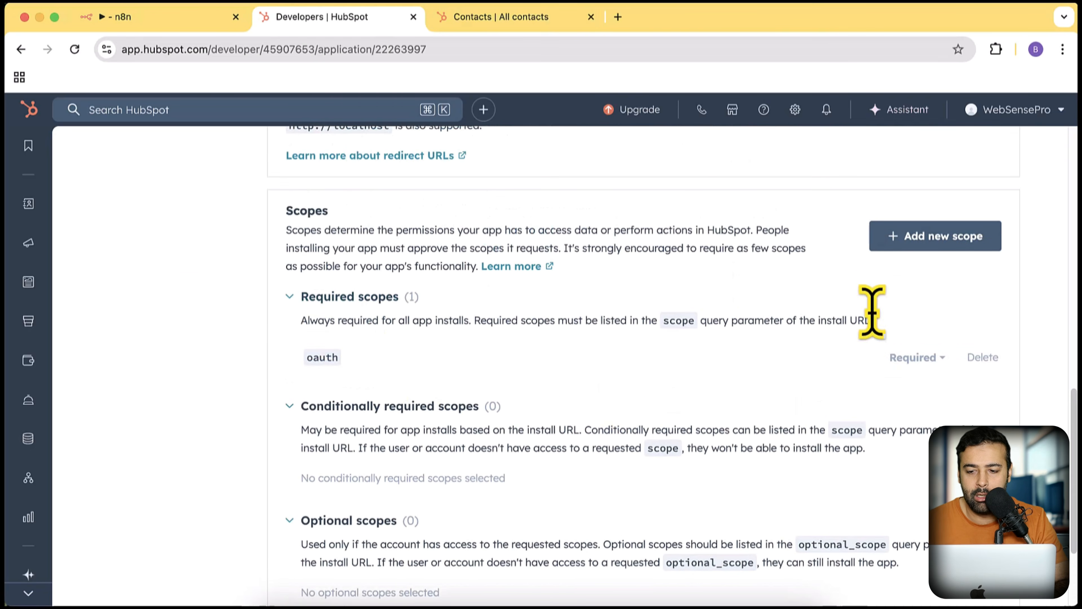
- Add the crm contacts object and schema read/write scopes as required and save the changes
{"action": "left_click", "coordinate": [912, 241]}
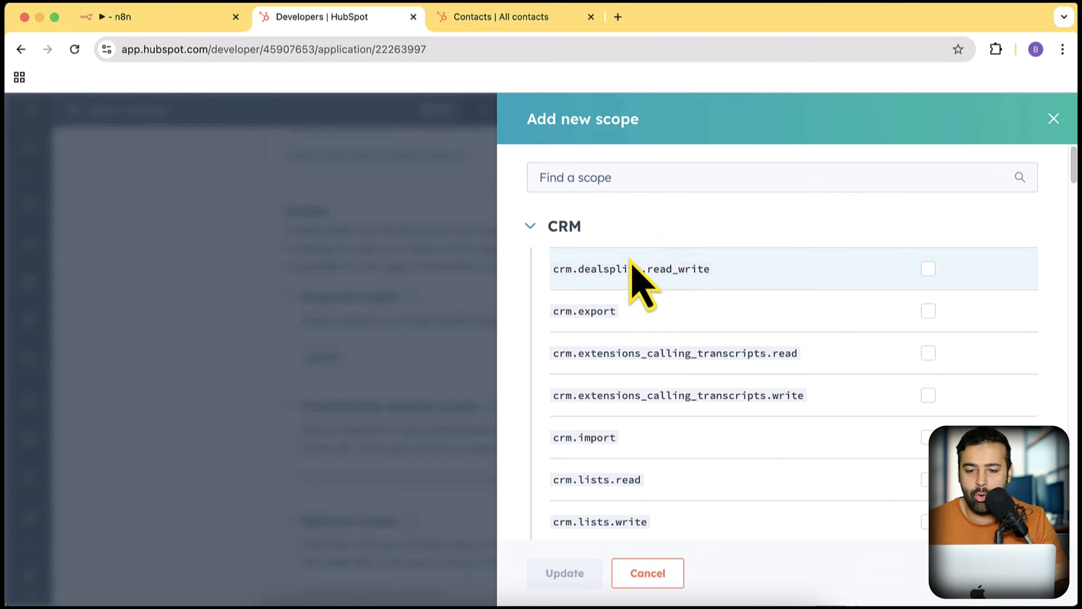
{"action": "left_click", "coordinate": [639, 177]}
{"action": "type", "text": "contact"}
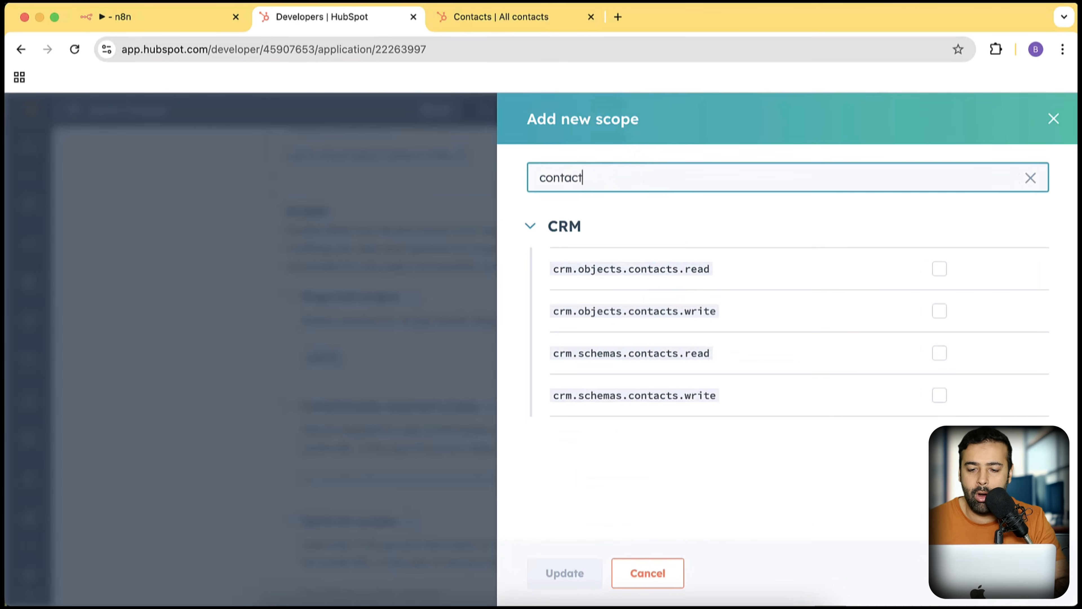
{"action": "left_click", "coordinate": [940, 269]}
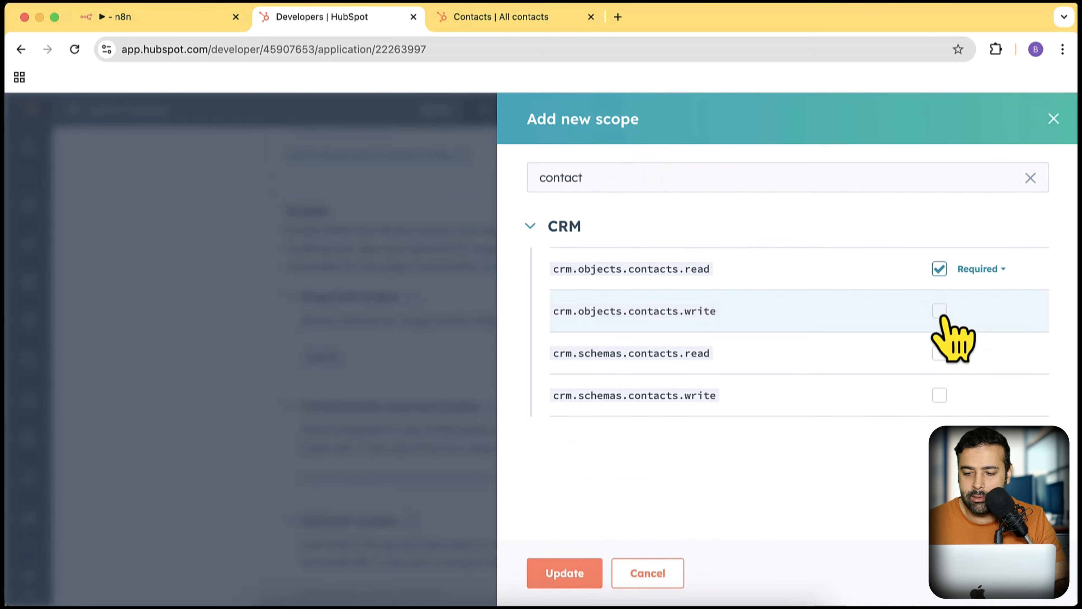
{"action": "left_click", "coordinate": [940, 311]}
{"action": "left_click", "coordinate": [939, 353]}
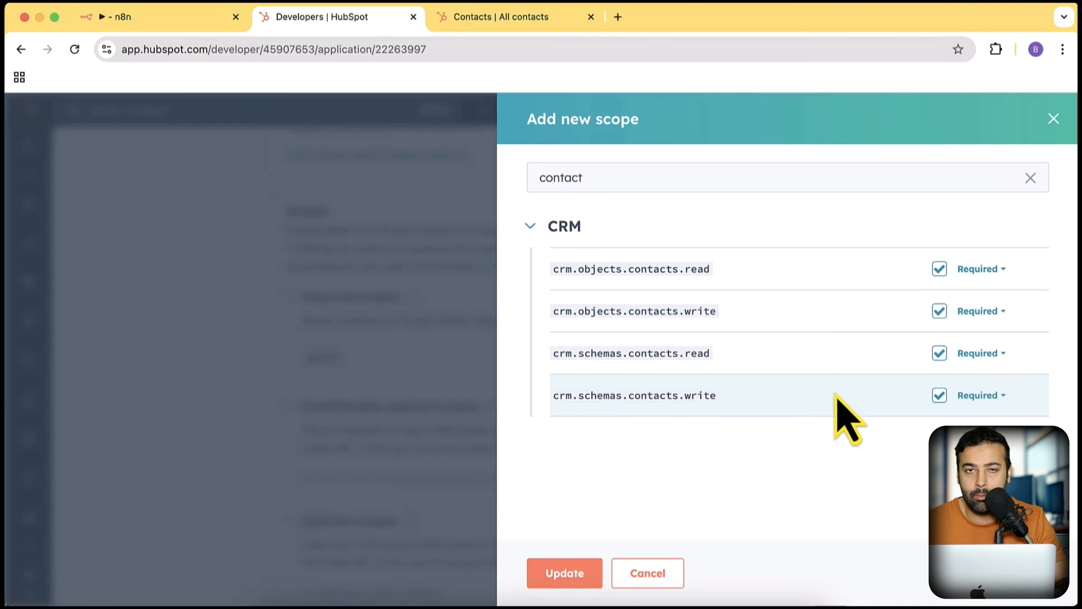
{"action": "left_click", "coordinate": [579, 578]}
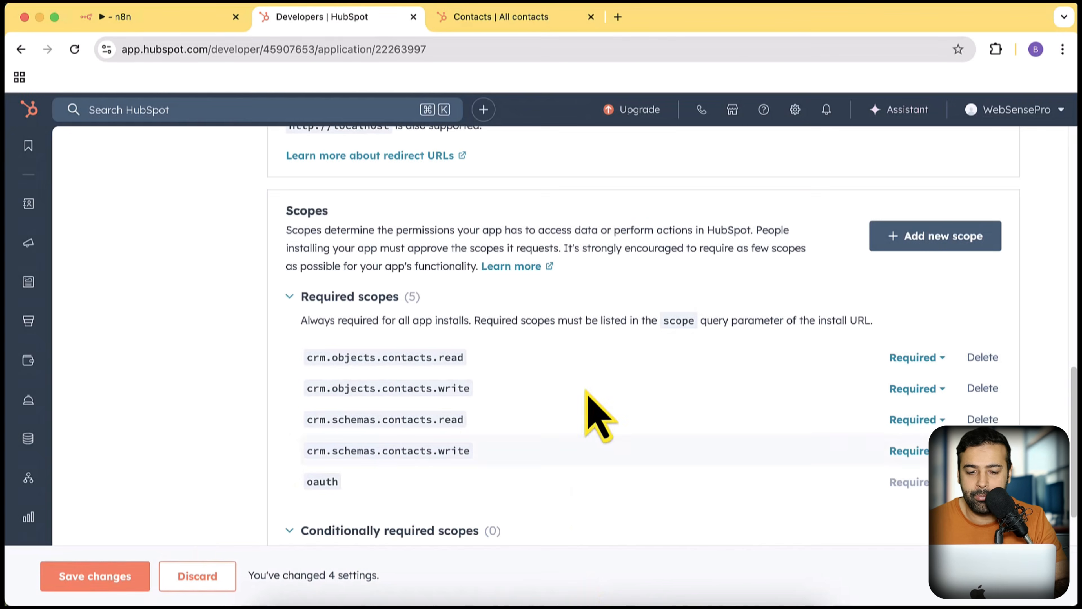
{"action": "left_click", "coordinate": [94, 576]}
{"action": "scroll", "coordinate": [431, 409], "scroll_direction": "up", "scroll_amount": 5}
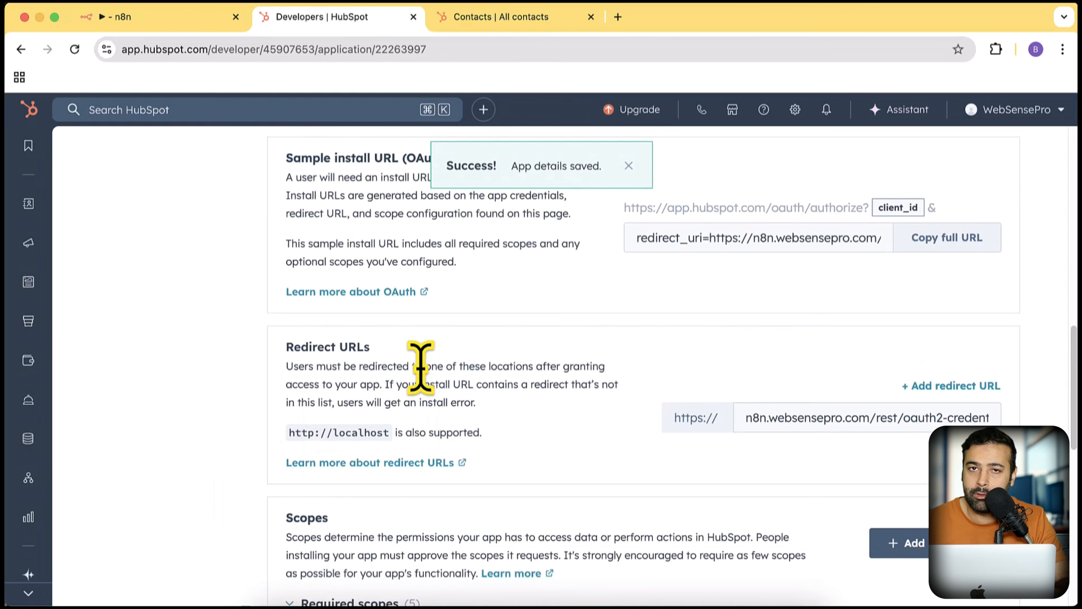
{"action": "left_click", "coordinate": [179, 18]}
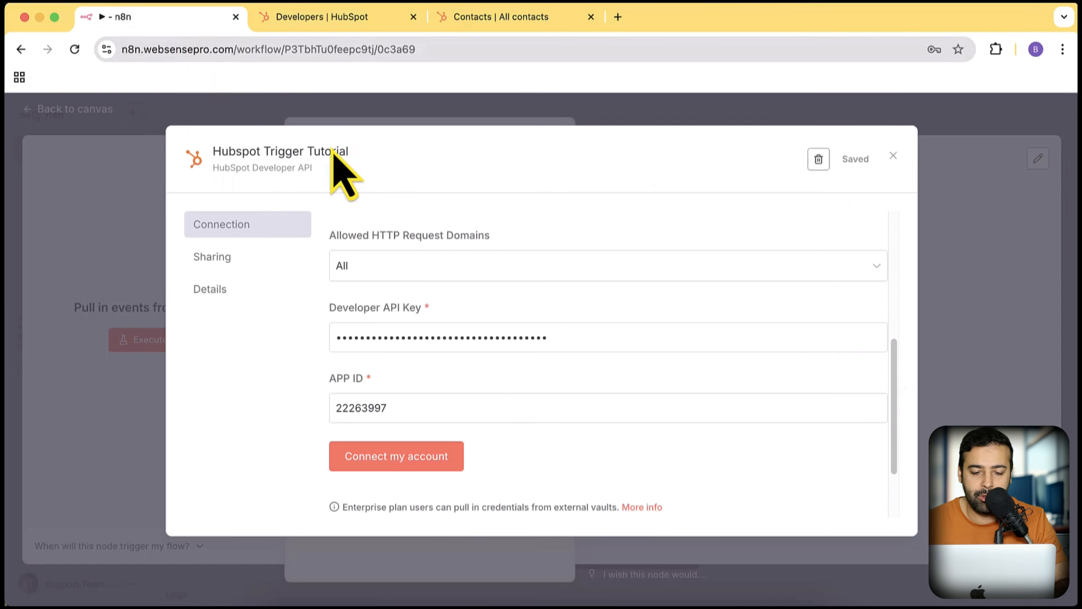
- Retry authorizing the HubSpot account, note the missing contacts write scopes, and close the popup
{"action": "left_click", "coordinate": [426, 466]}
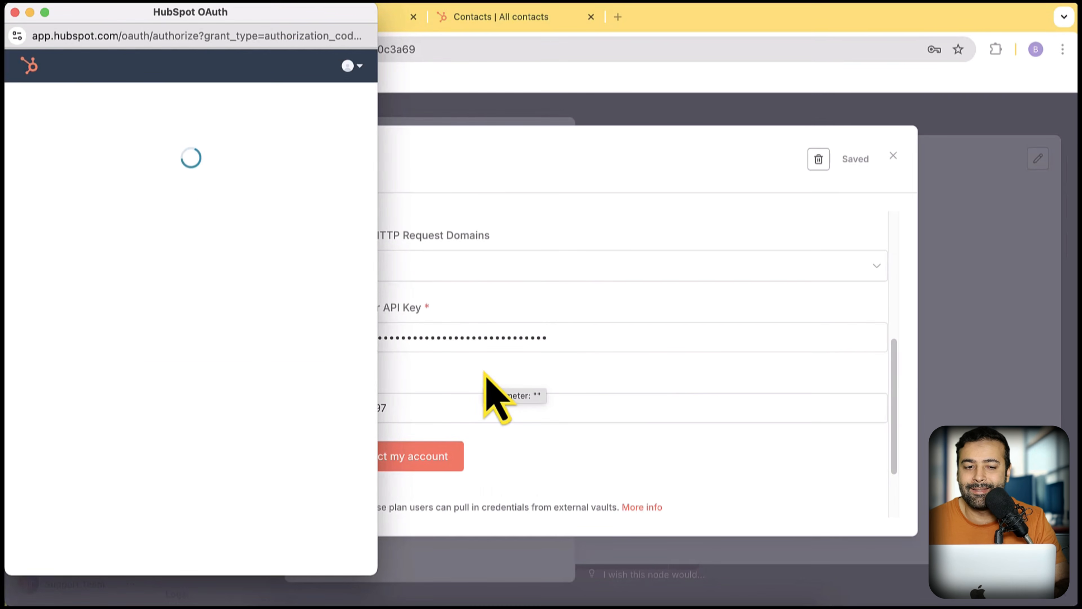
{"action": "left_click", "coordinate": [61, 416]}
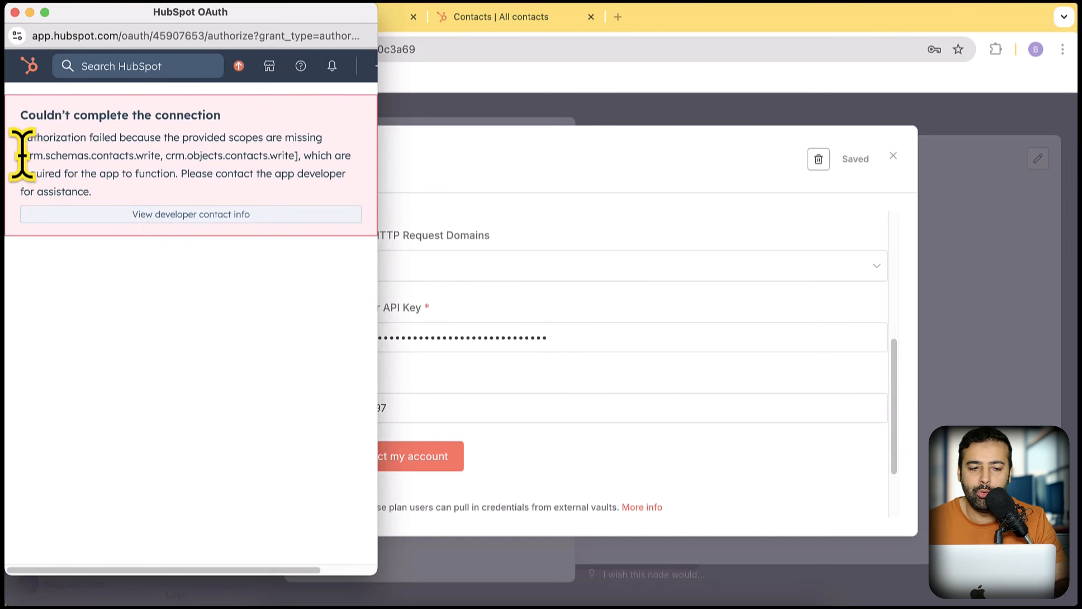
{"action": "left_click_drag", "start_coordinate": [22, 156], "coordinate": [295, 156]}
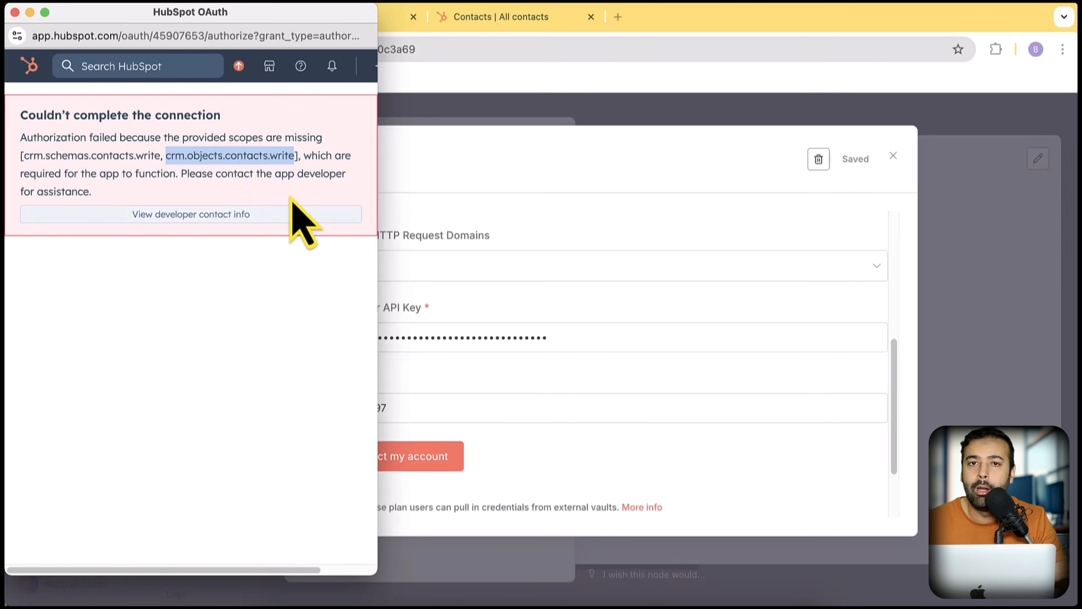
{"action": "left_click", "coordinate": [15, 13]}
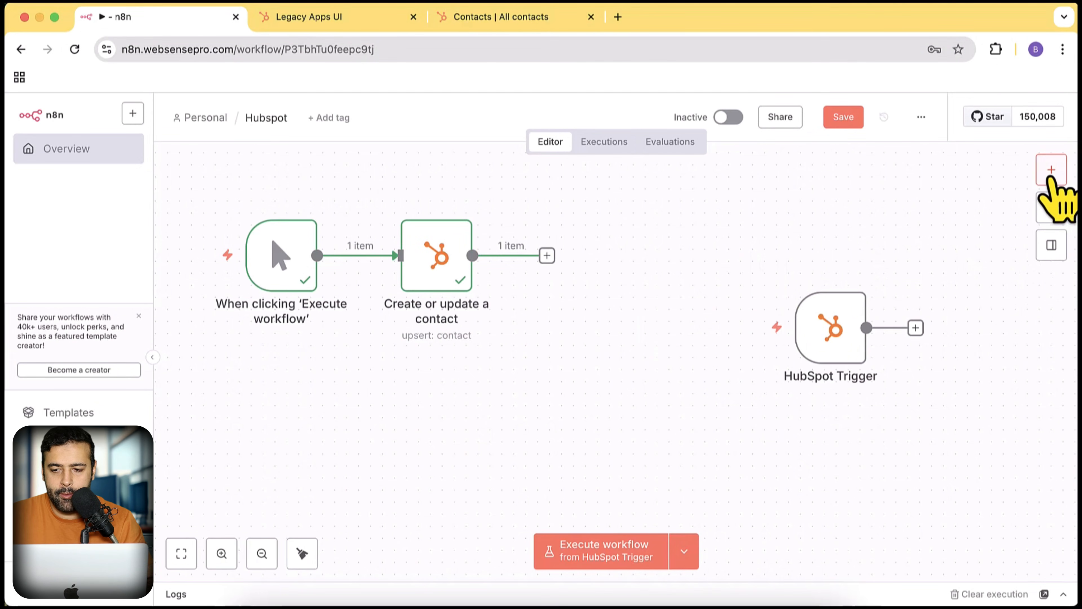
- Add a Webhook node and change its Path to hubspot
{"action": "left_click", "coordinate": [1050, 178]}
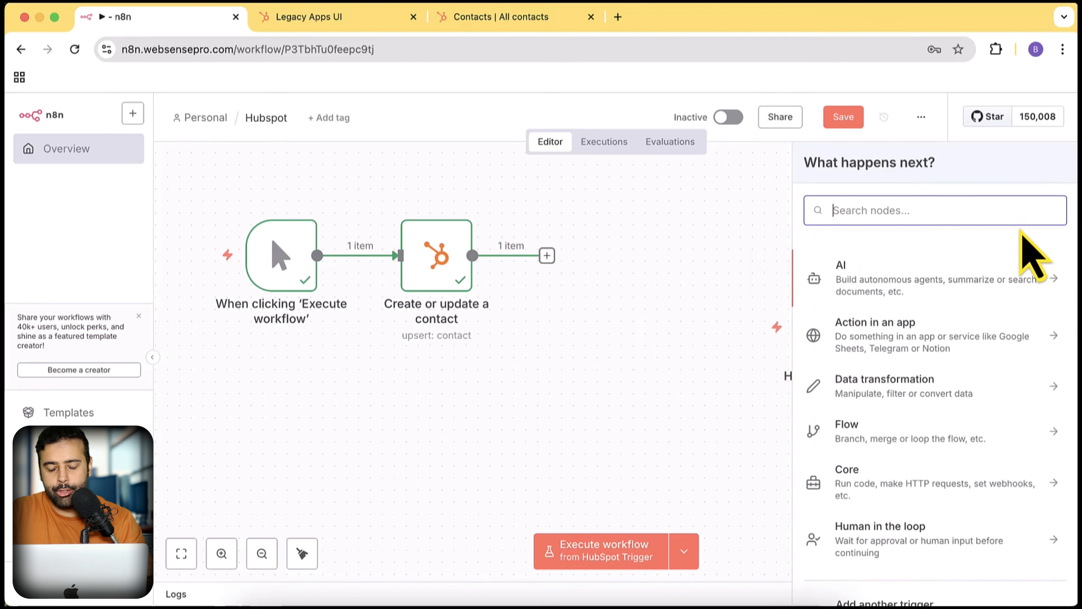
{"action": "type", "text": "webhook"}
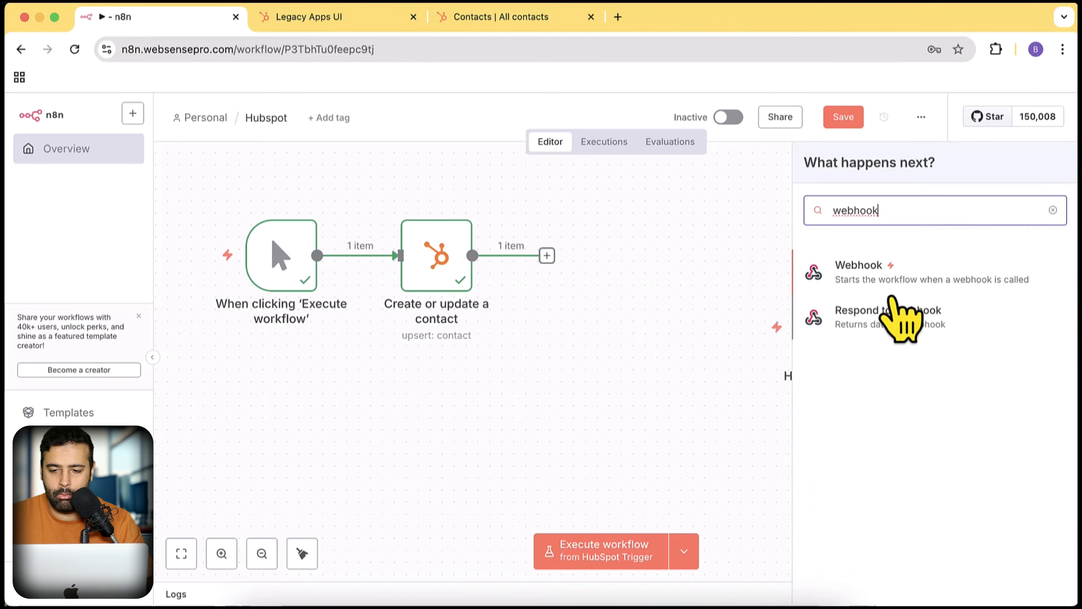
{"action": "left_click", "coordinate": [899, 275]}
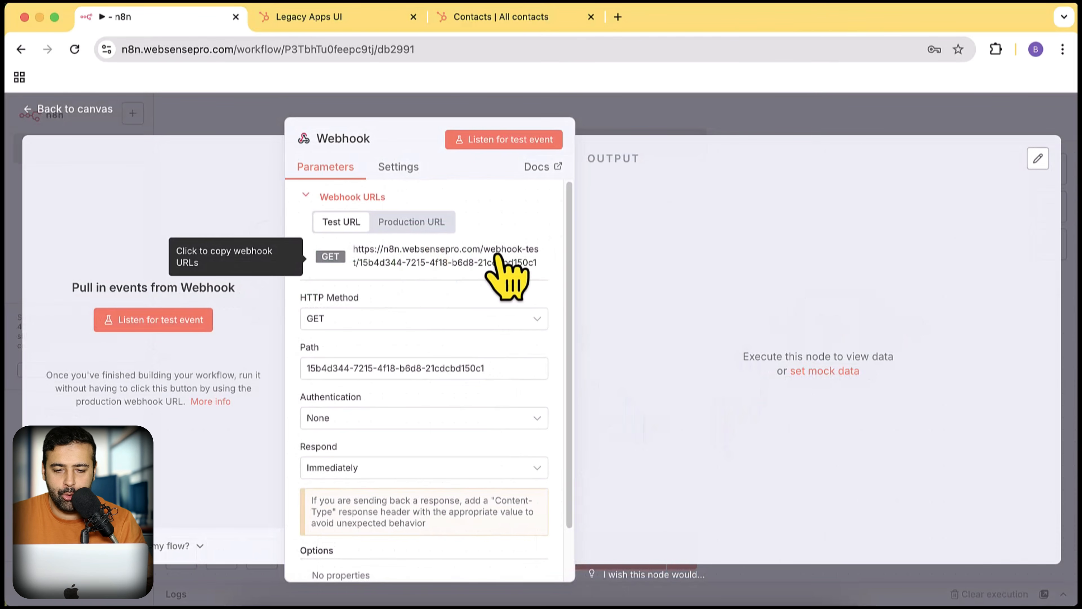
{"action": "left_click_drag", "start_coordinate": [488, 367], "coordinate": [297, 373]}
{"action": "type", "text": "hubspot"}
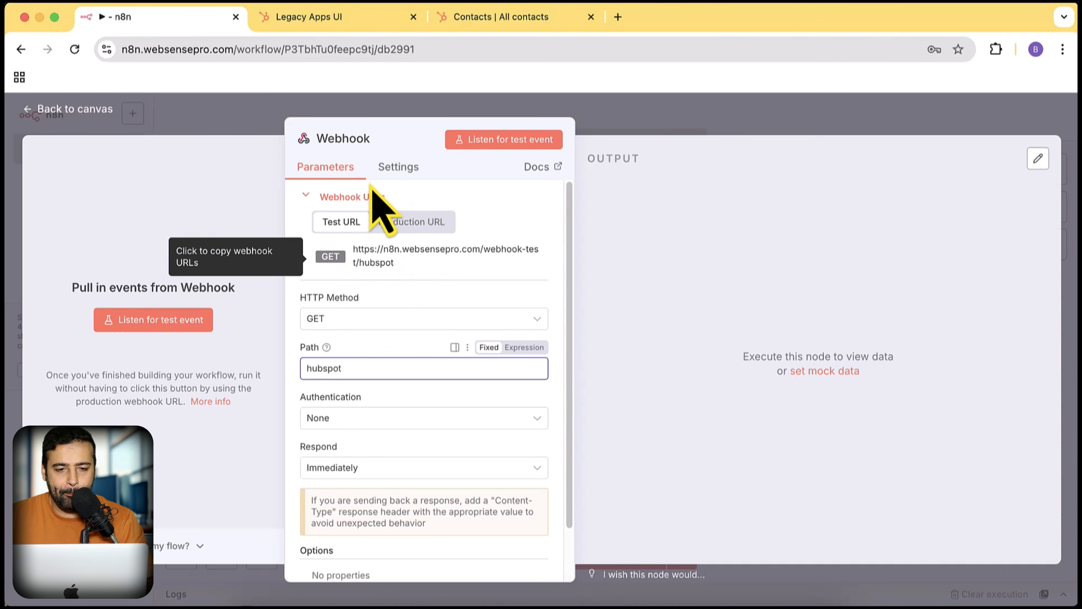
- Take a Lightshot screenshot of the HubSpot Legacy Apps table
{"action": "left_click", "coordinate": [350, 22]}
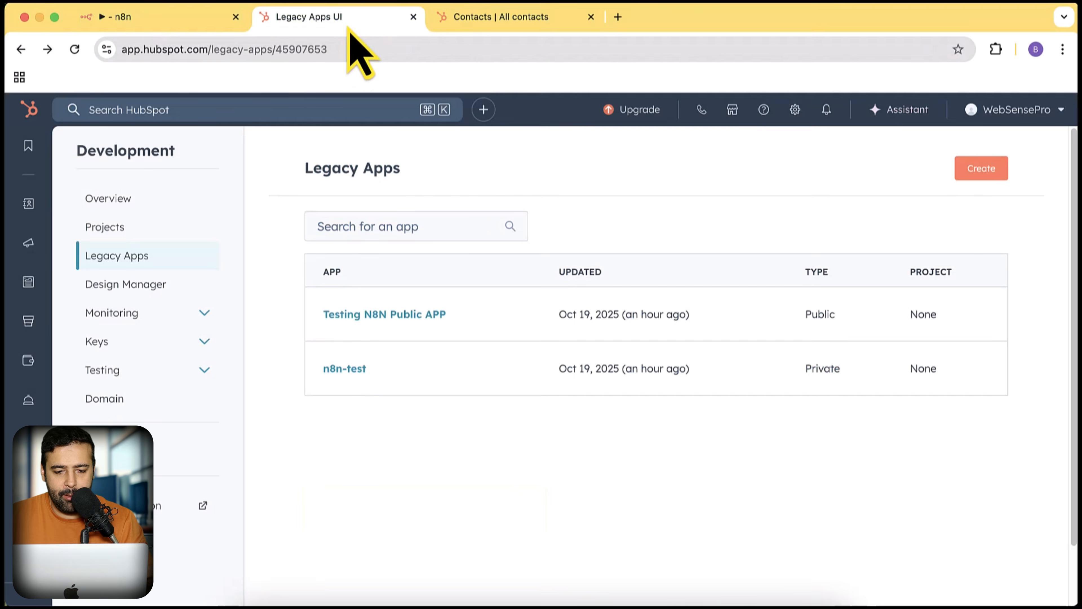
{"action": "key", "text": "super+shift+9"}
{"action": "left_click_drag", "start_coordinate": [275, 222], "coordinate": [1028, 467]}
- Draw arrows at the Public and Private app types on the capture, then close the overlay
{"action": "left_click", "coordinate": [1041, 338]}
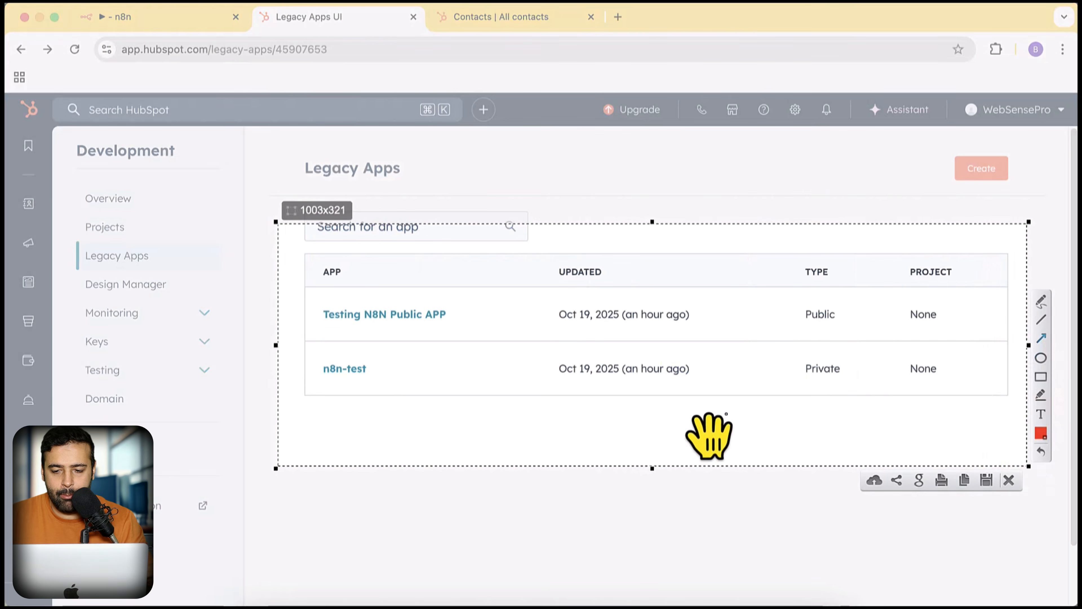
{"action": "left_click_drag", "start_coordinate": [693, 415], "coordinate": [786, 317]}
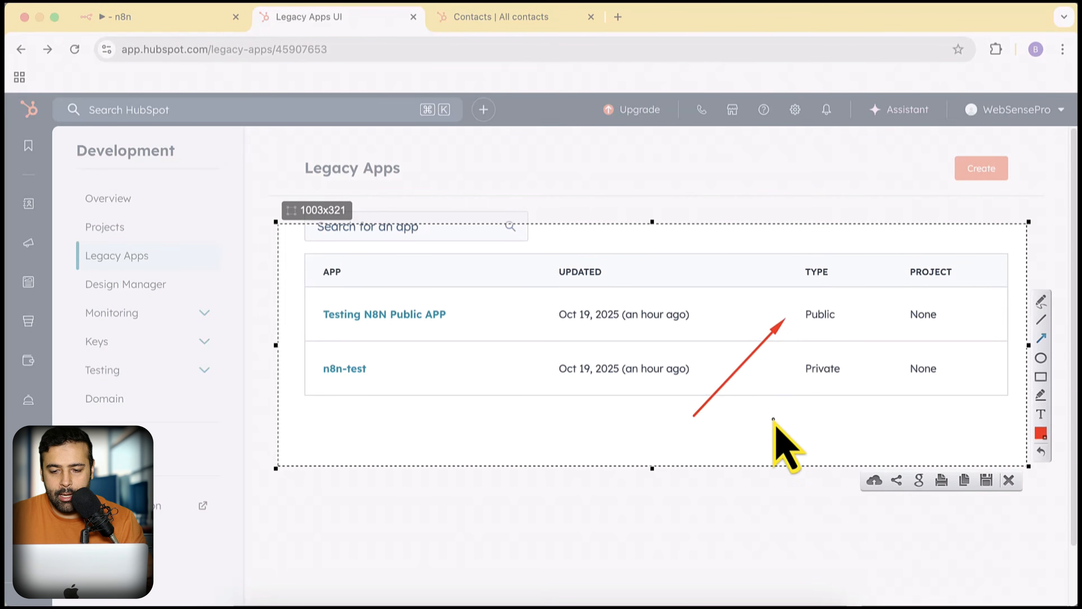
{"action": "key", "text": "super+z"}
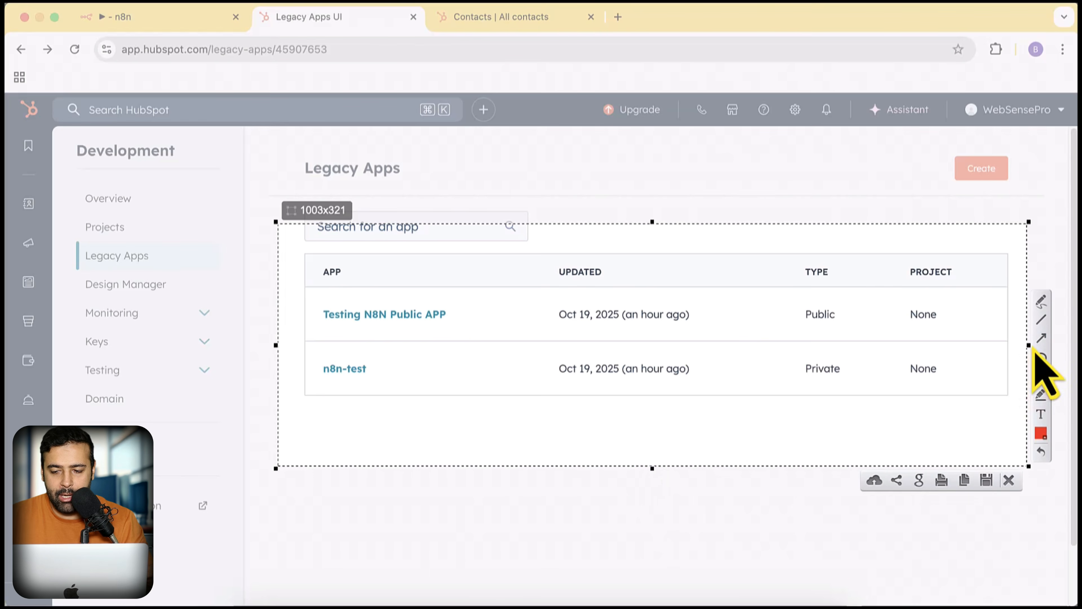
{"action": "left_click", "coordinate": [1036, 343]}
{"action": "left_click_drag", "start_coordinate": [674, 447], "coordinate": [686, 431]}
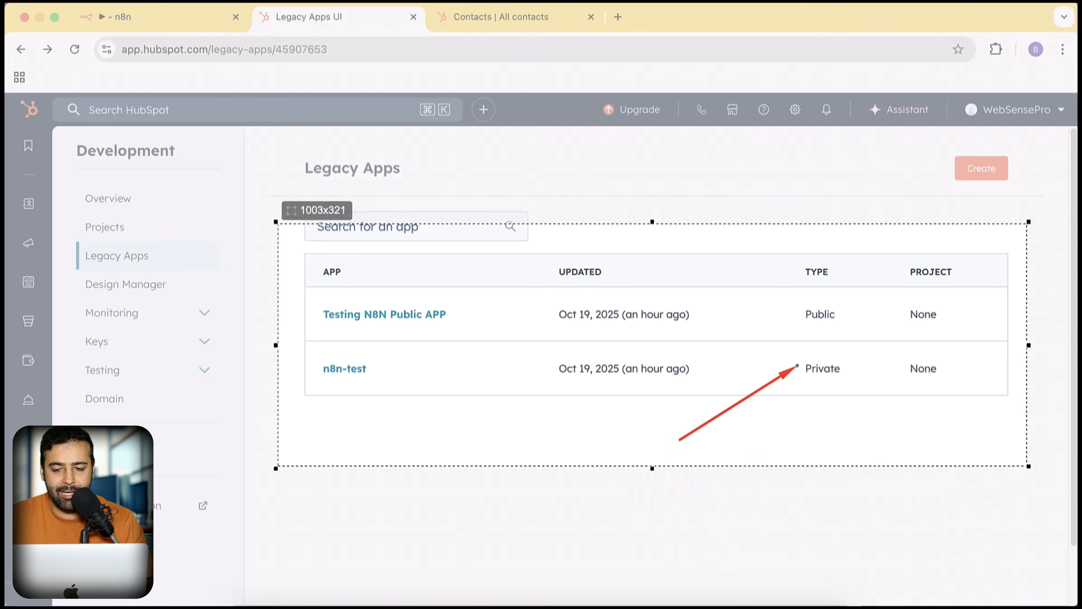
{"action": "left_click_drag", "start_coordinate": [796, 365], "coordinate": [797, 365]}
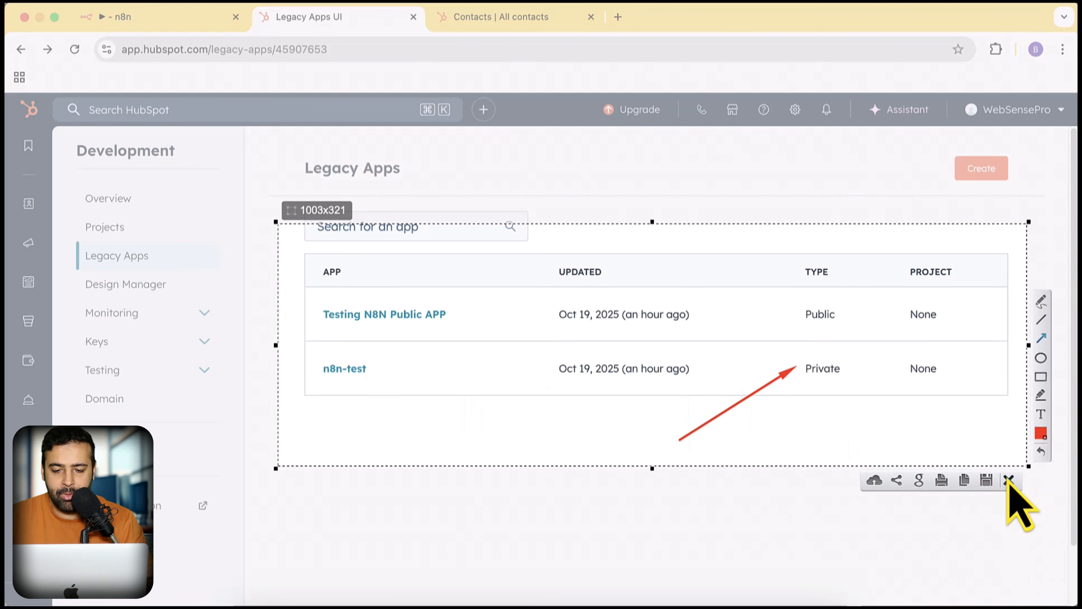
{"action": "left_click", "coordinate": [1008, 481]}
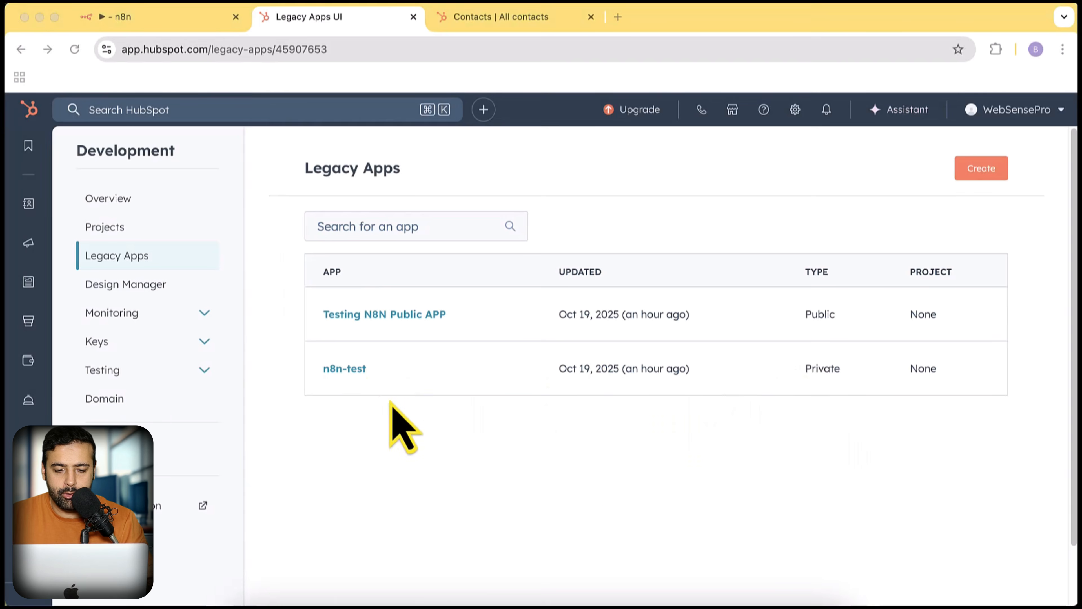
- Open the n8n-test private app's webhook settings for editing, then return to the n8n tab
{"action": "left_click", "coordinate": [359, 369]}
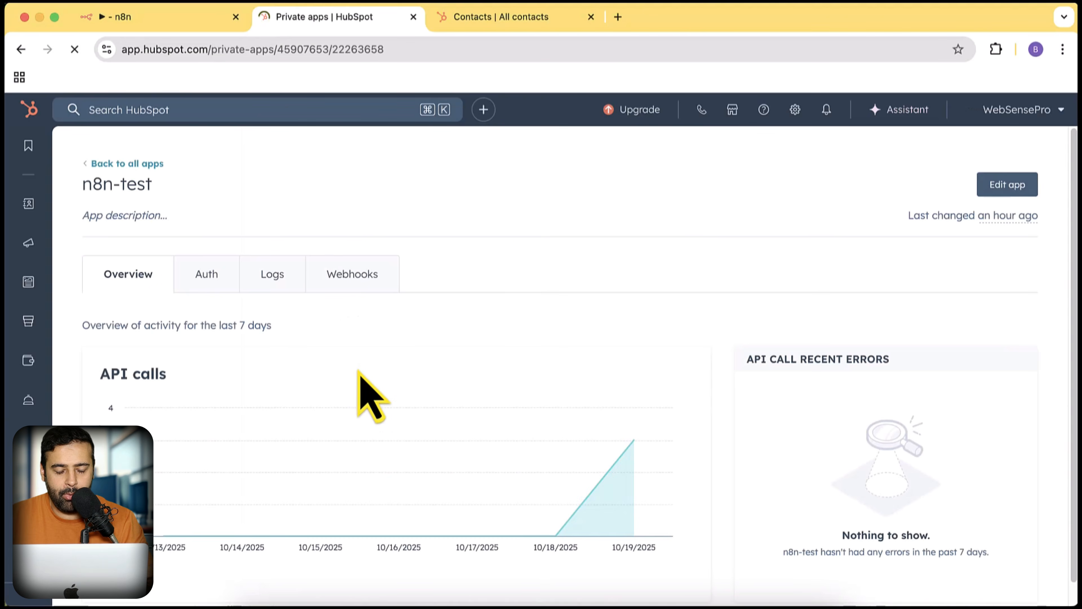
{"action": "left_click", "coordinate": [356, 284]}
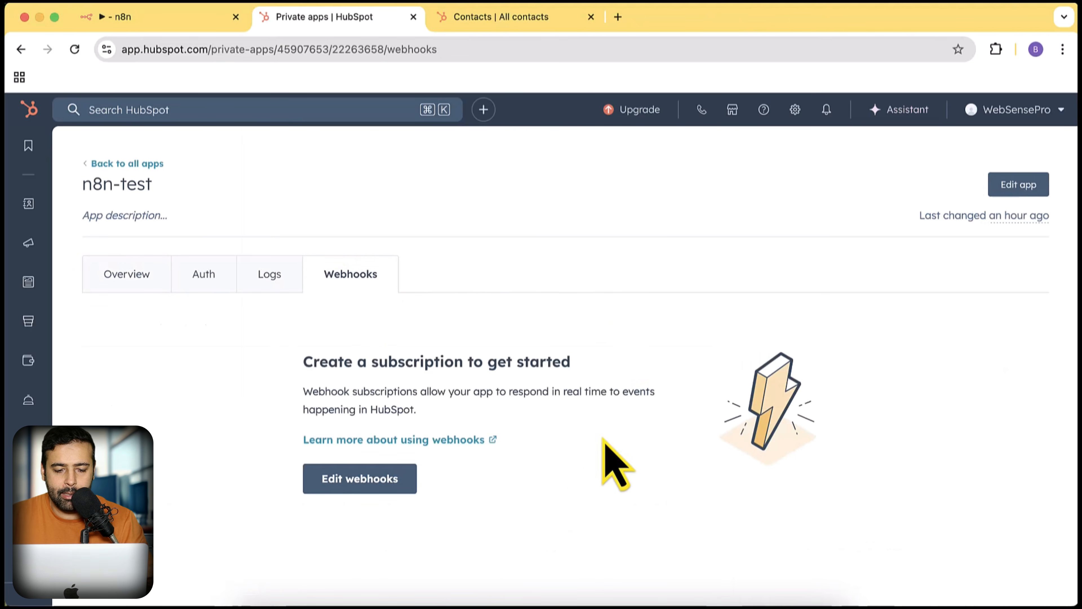
{"action": "left_click", "coordinate": [363, 488]}
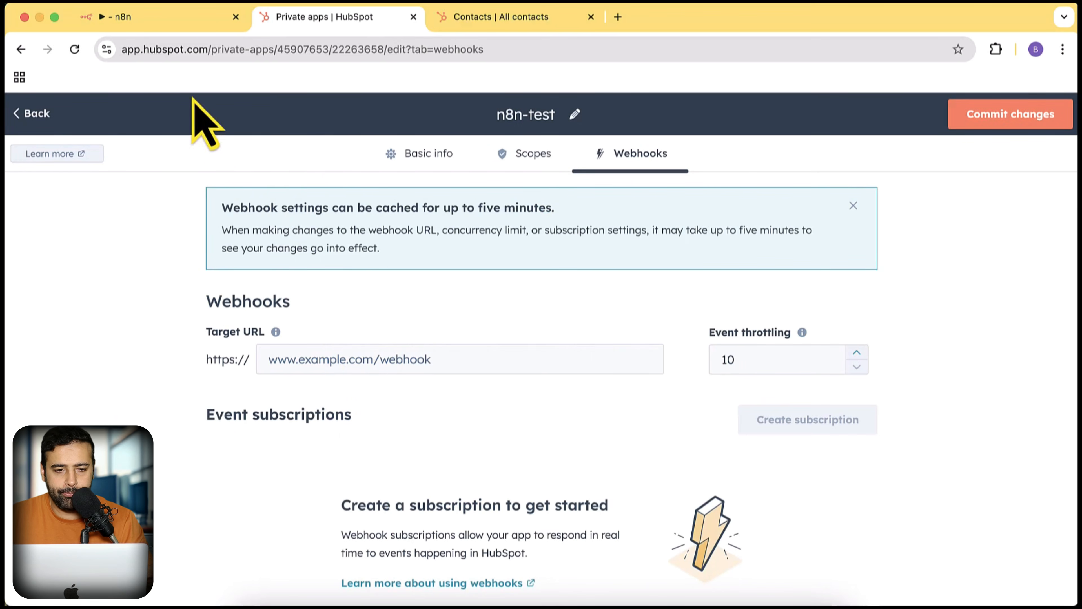
{"action": "left_click", "coordinate": [142, 19]}
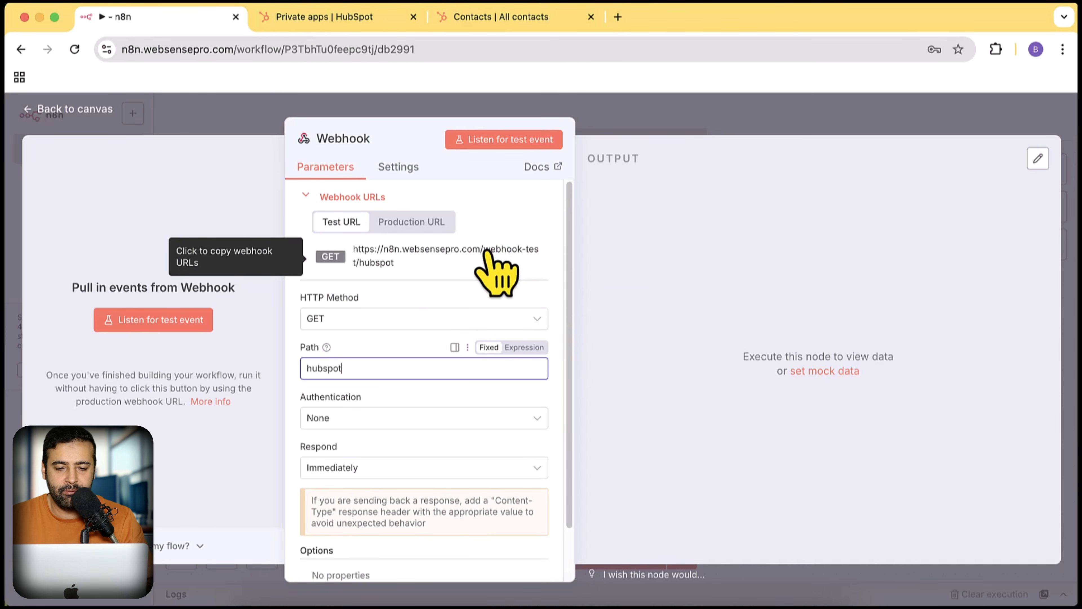
- Compare the production and test URLs and underline the '-test' part in a screenshot
{"action": "left_click", "coordinate": [423, 225]}
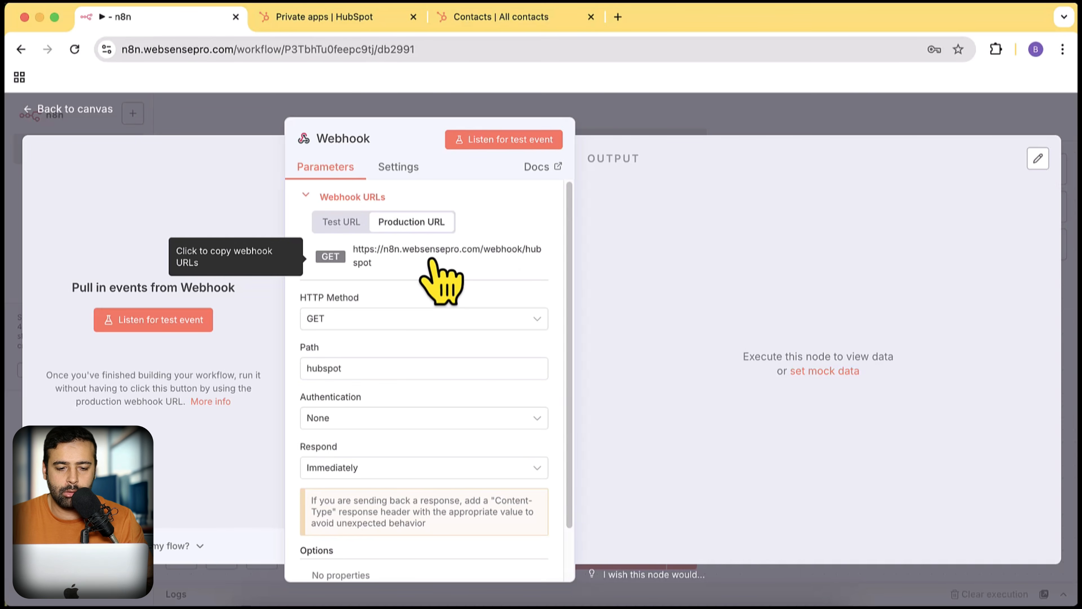
{"action": "left_click", "coordinate": [347, 222]}
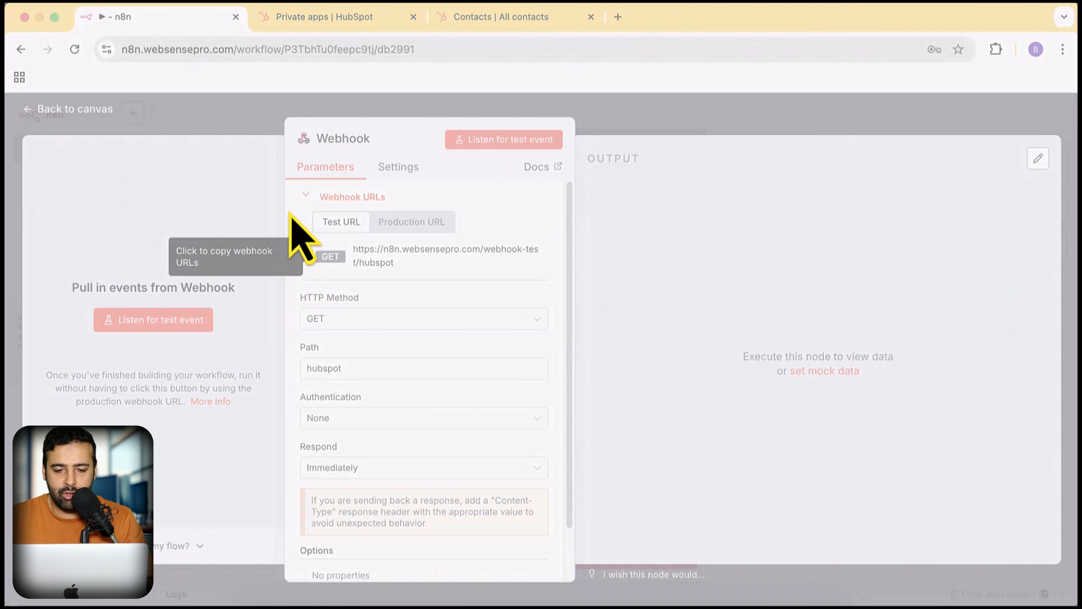
{"action": "left_click_drag", "start_coordinate": [285, 189], "coordinate": [569, 318]}
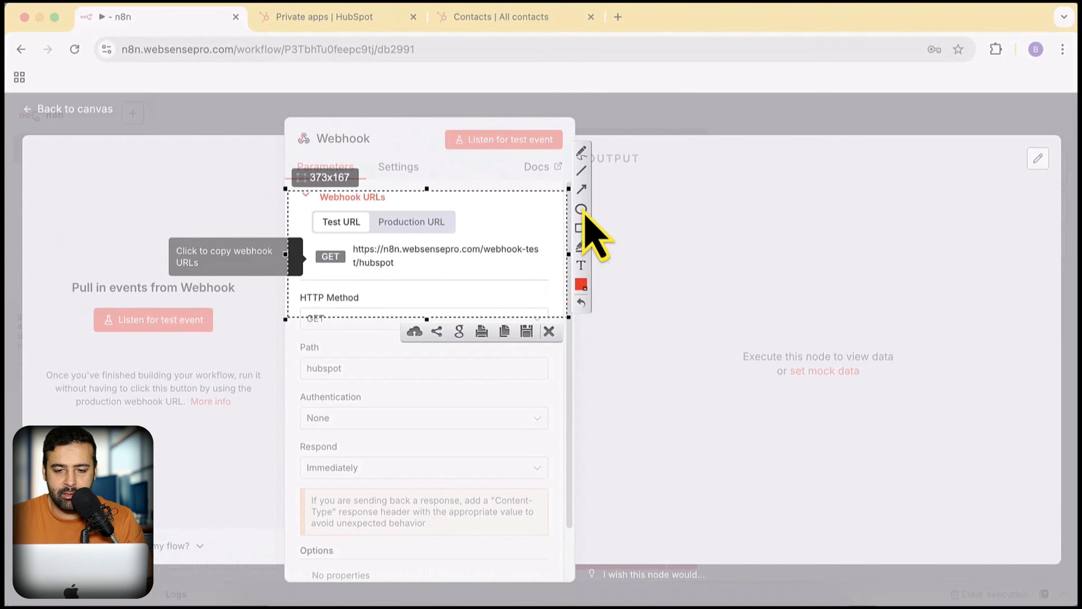
{"action": "left_click", "coordinate": [581, 156]}
{"action": "left_click_drag", "start_coordinate": [522, 257], "coordinate": [522, 257]}
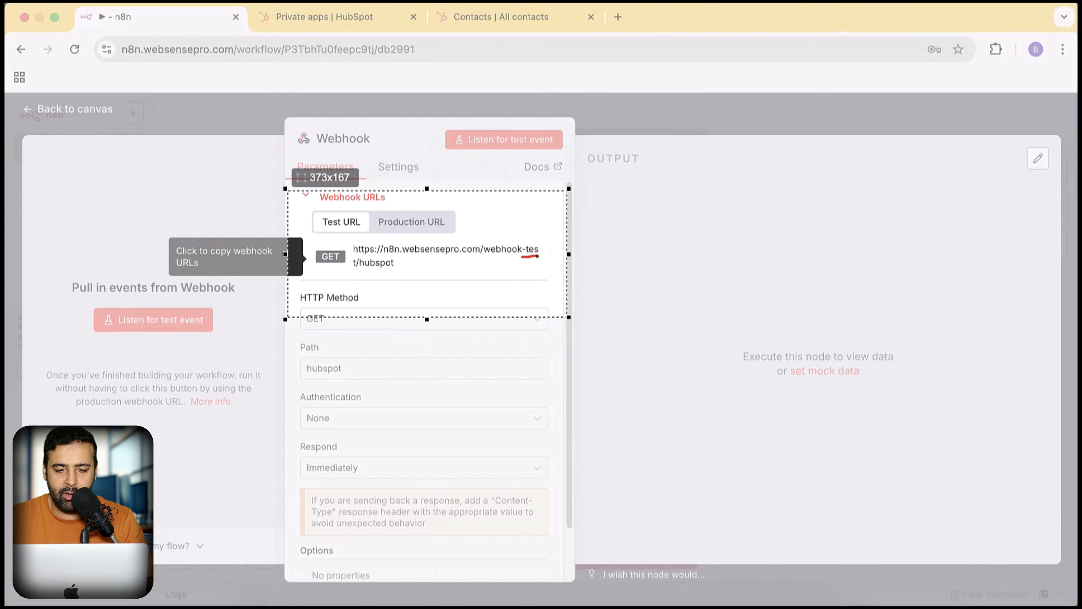
{"action": "left_click_drag", "start_coordinate": [337, 271], "coordinate": [347, 269]}
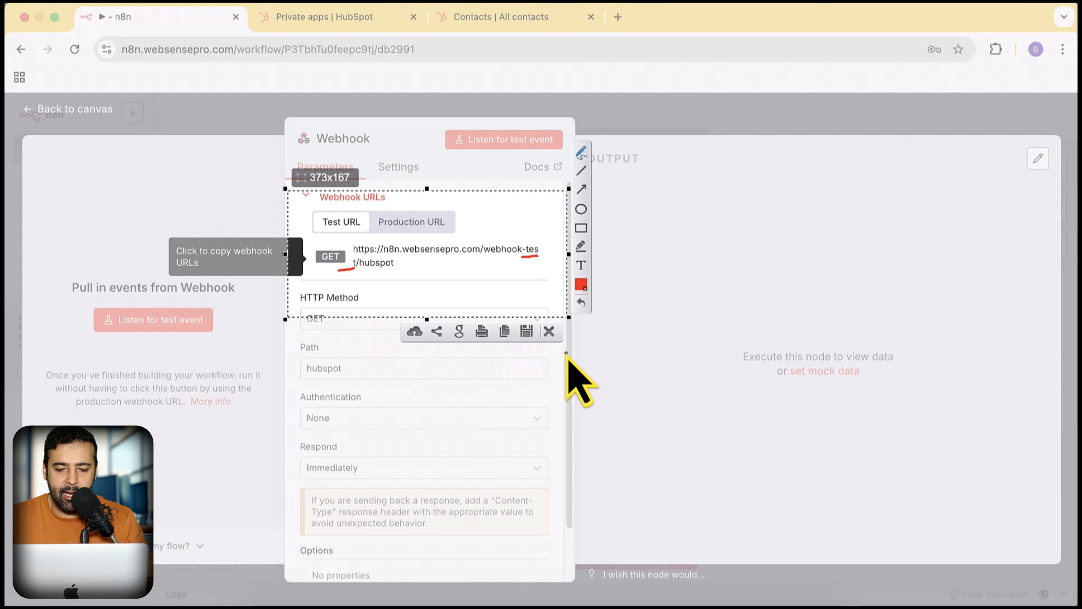
{"action": "left_click", "coordinate": [549, 331]}
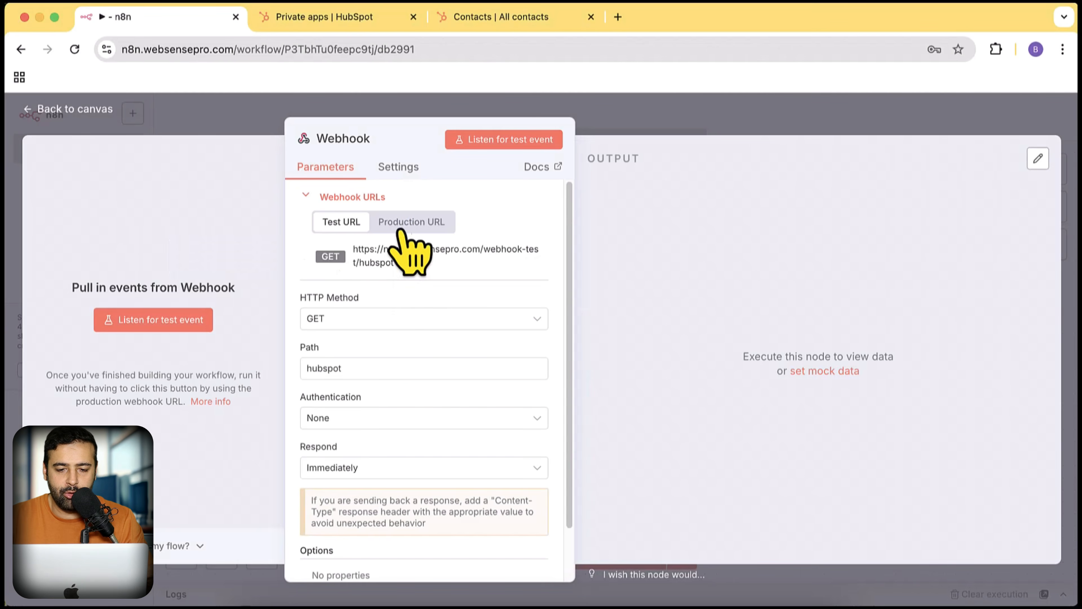
- Copy the Webhook node's test URL and place the cursor in HubSpot's Target URL field
{"action": "left_click", "coordinate": [409, 224]}
{"action": "left_click", "coordinate": [341, 222]}
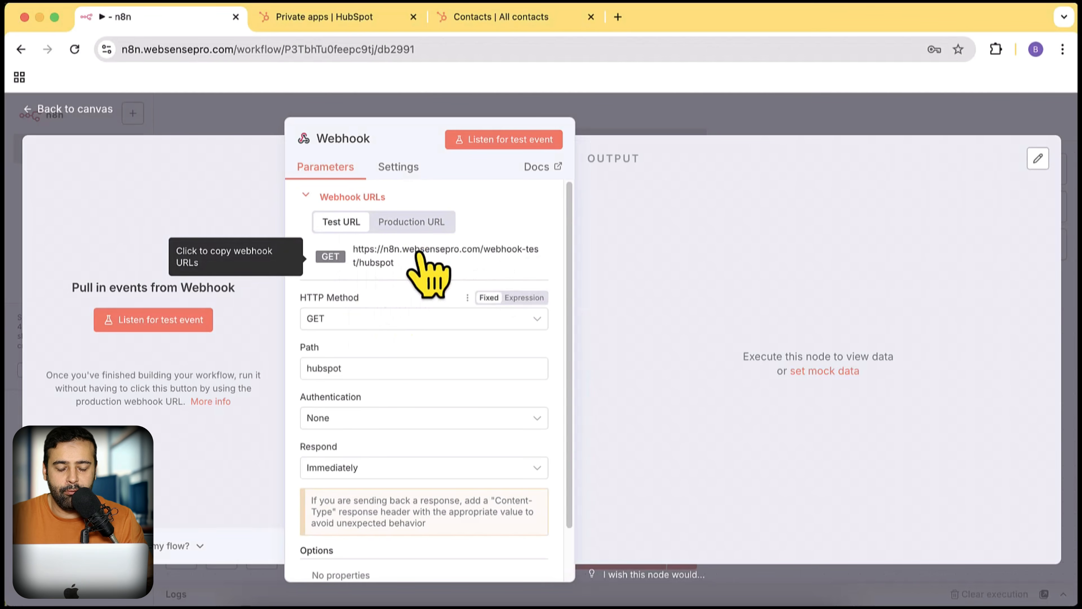
{"action": "left_click", "coordinate": [387, 261]}
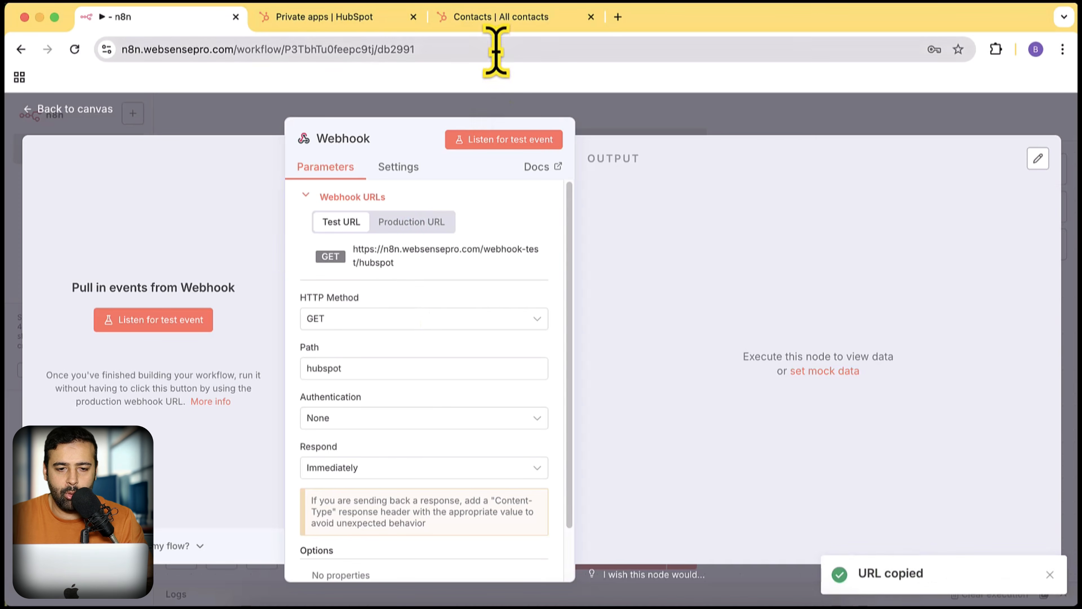
{"action": "left_click", "coordinate": [366, 19]}
{"action": "left_click", "coordinate": [495, 359]}
- Paste the test URL as the Target URL and start a new Contact webhook subscription
{"action": "key", "text": "super+v"}
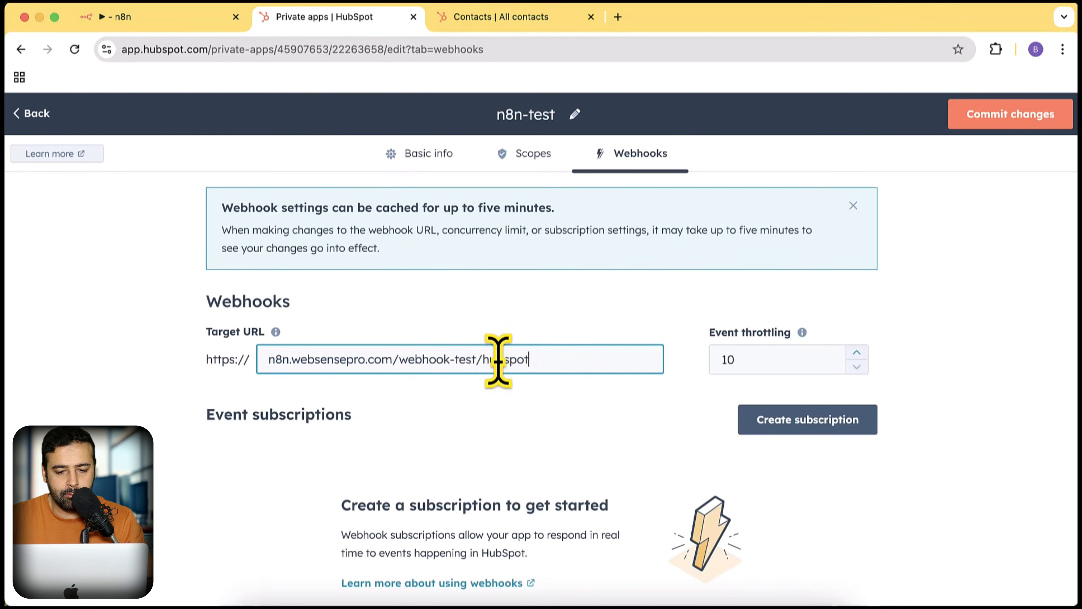
{"action": "left_click", "coordinate": [616, 328]}
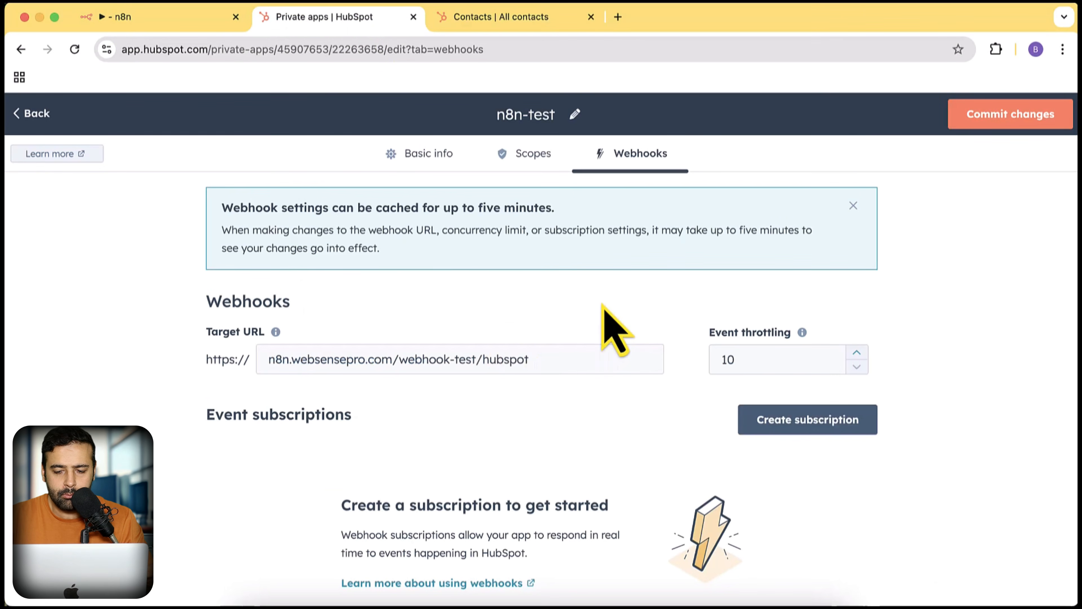
{"action": "left_click", "coordinate": [793, 427]}
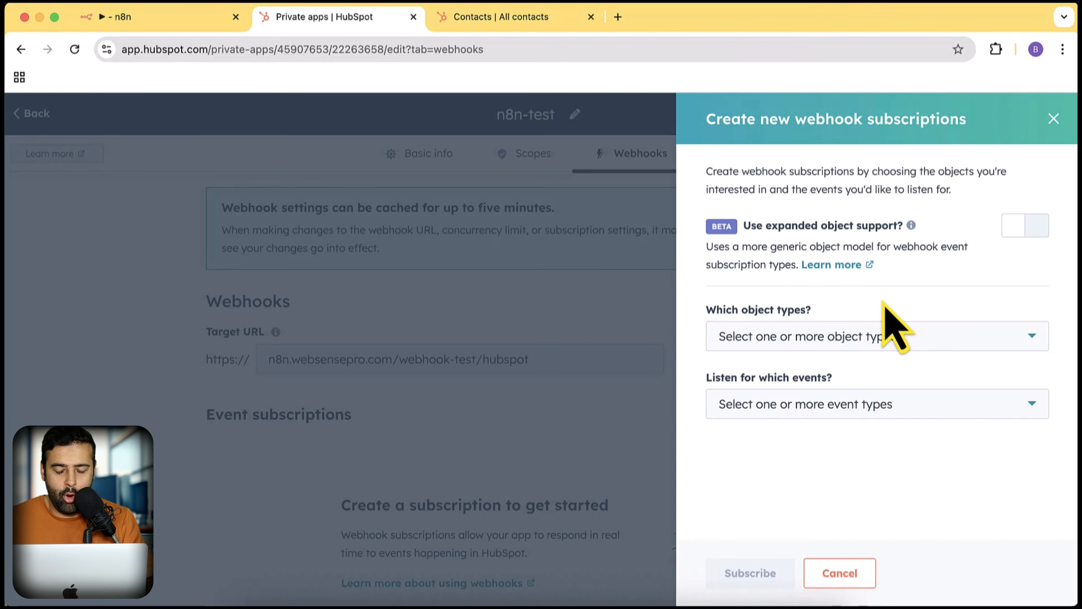
{"action": "left_click", "coordinate": [811, 346]}
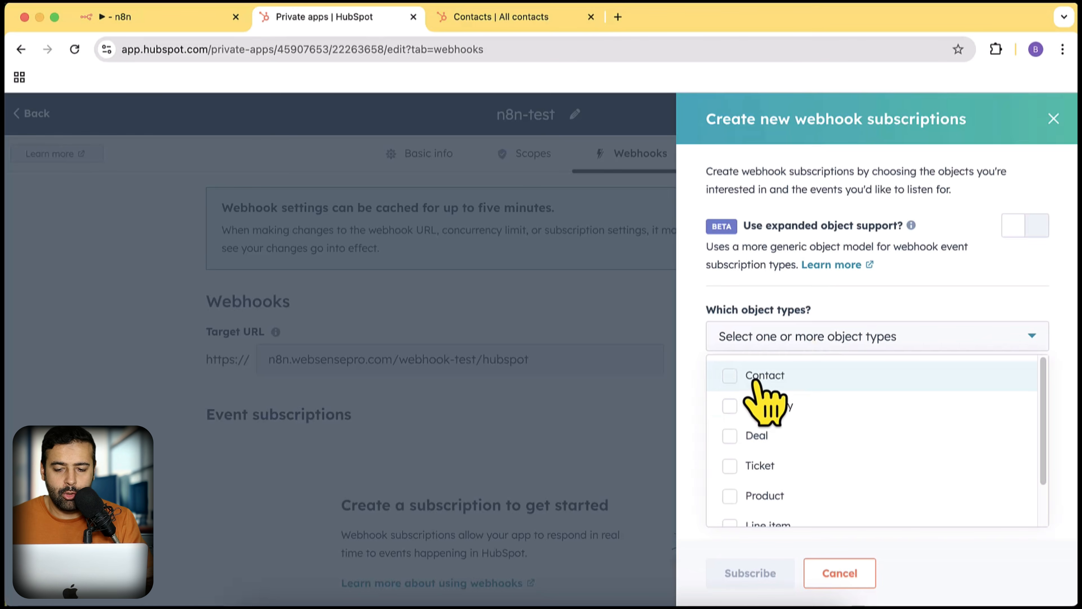
{"action": "left_click", "coordinate": [734, 381]}
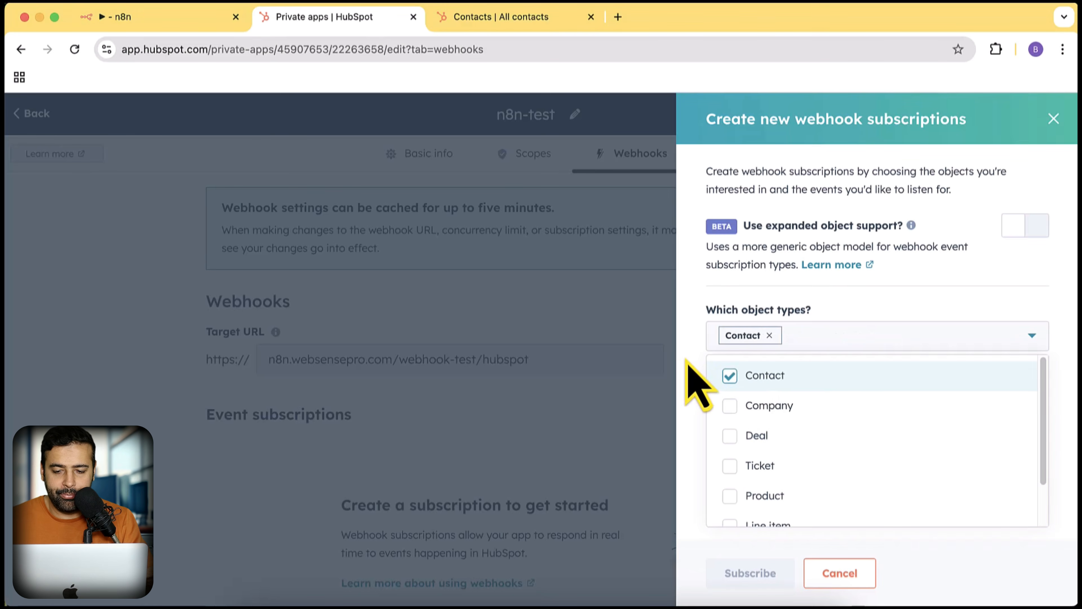
{"action": "left_click", "coordinate": [694, 363]}
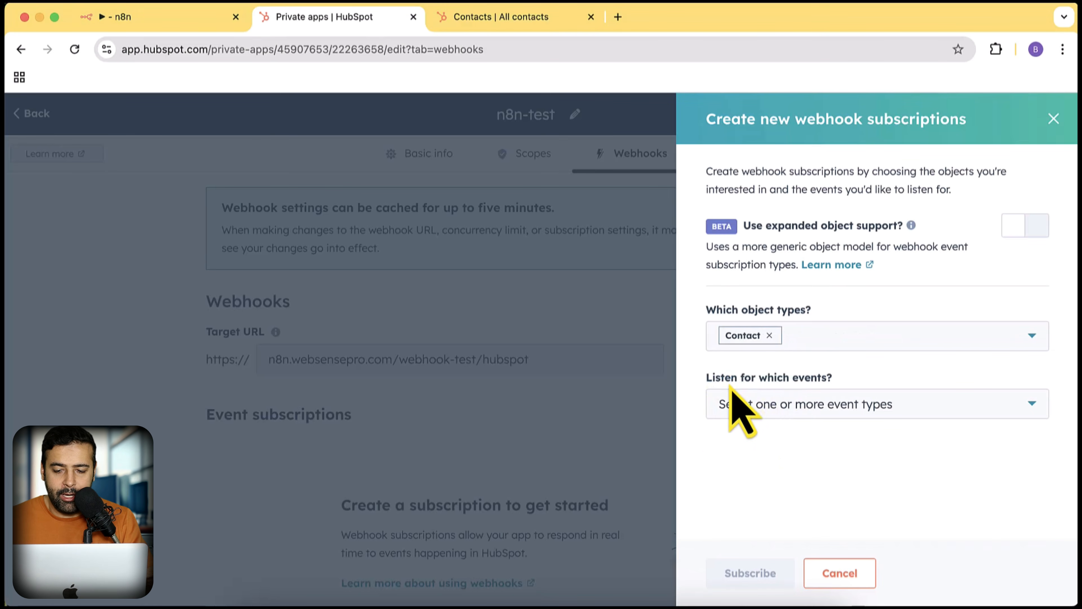
- Subscribe to the contact Created event, toggle its checkbox on and off, and return to n8n
{"action": "left_click", "coordinate": [820, 410]}
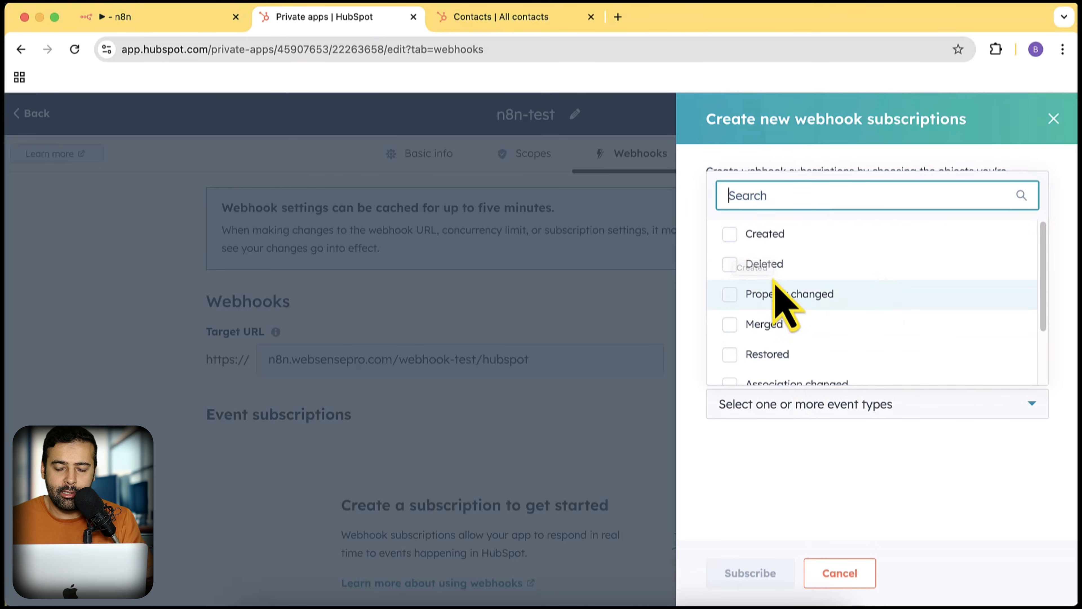
{"action": "scroll", "coordinate": [874, 280], "scroll_direction": "down", "scroll_amount": 3}
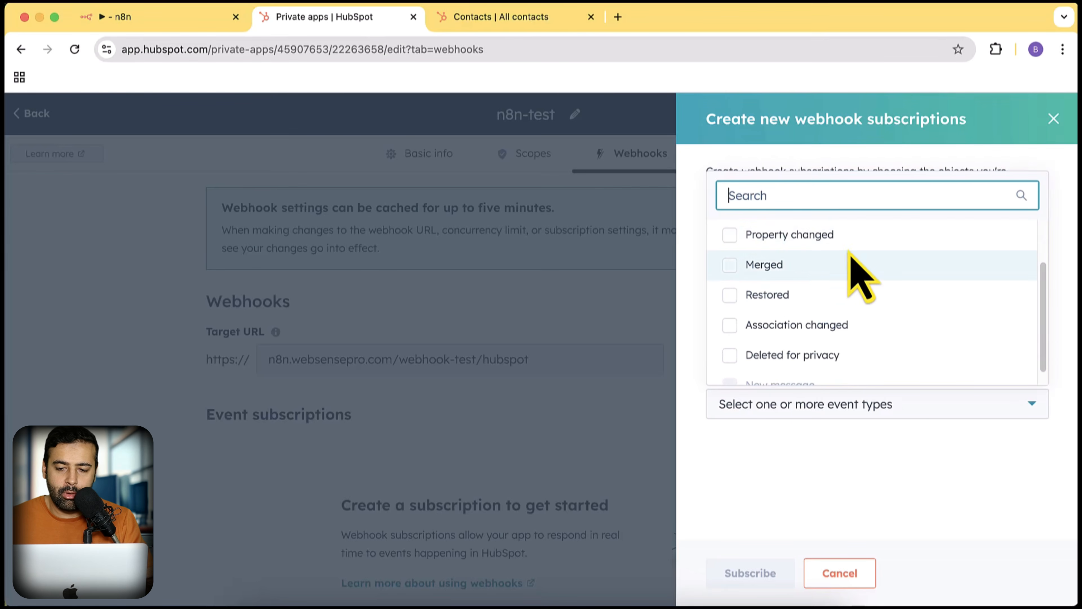
{"action": "scroll", "coordinate": [878, 294], "scroll_direction": "up", "scroll_amount": 3}
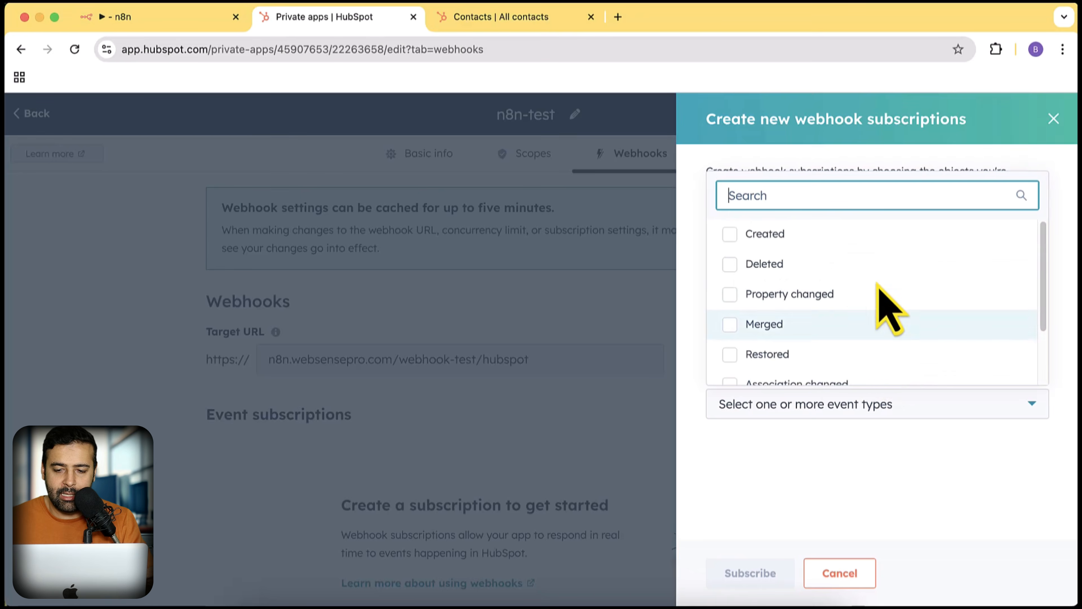
{"action": "scroll", "coordinate": [874, 318], "scroll_direction": "down", "scroll_amount": 3}
{"action": "scroll", "coordinate": [873, 318], "scroll_direction": "up", "scroll_amount": 3}
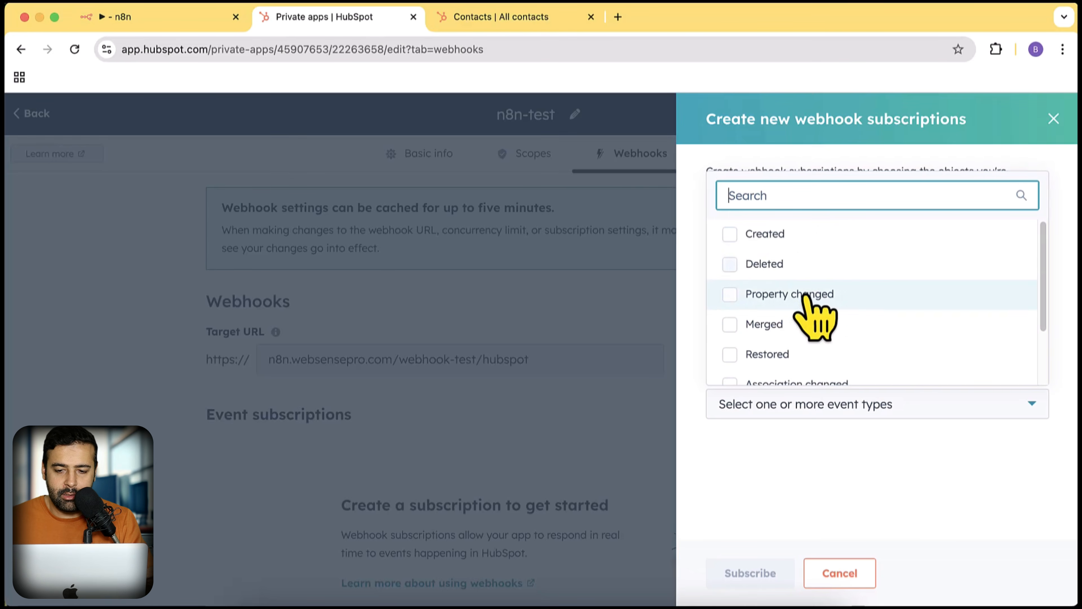
{"action": "left_click", "coordinate": [730, 234]}
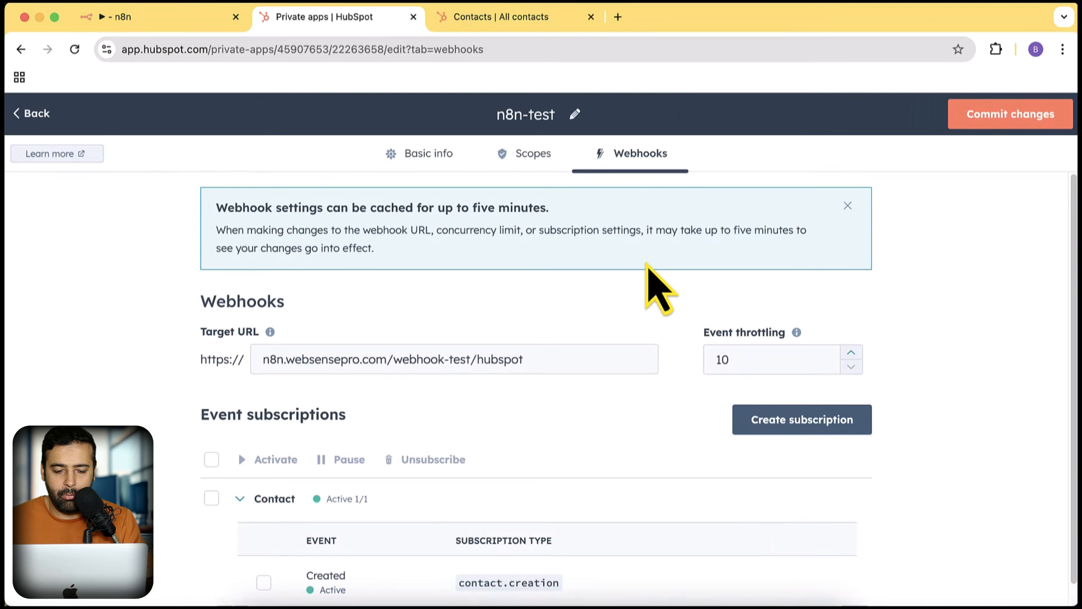
{"action": "scroll", "coordinate": [645, 285], "scroll_direction": "down", "scroll_amount": 1}
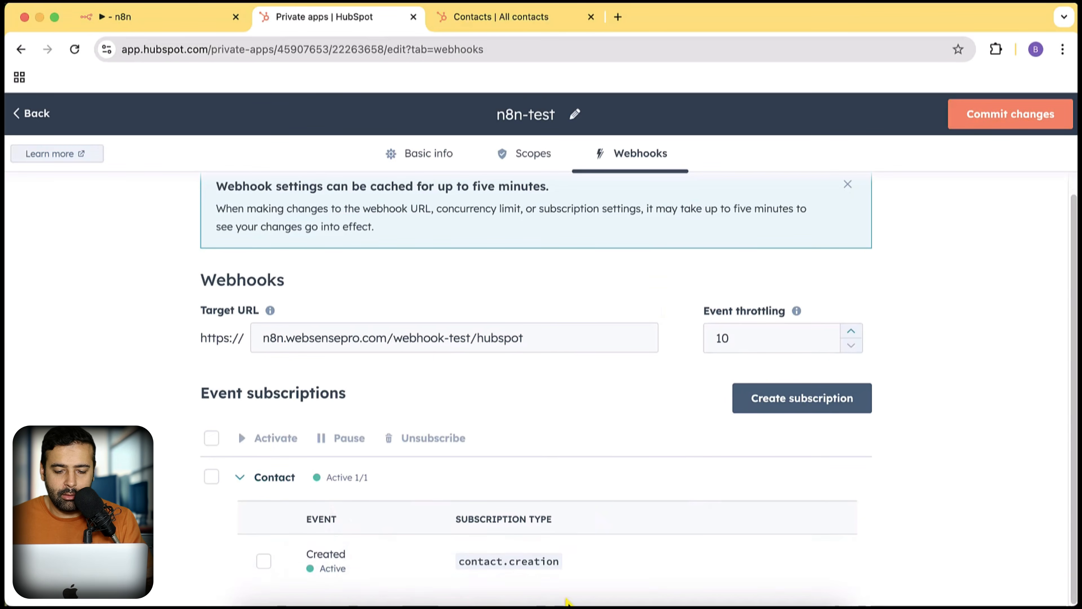
{"action": "mouse_move", "coordinate": [377, 568]}
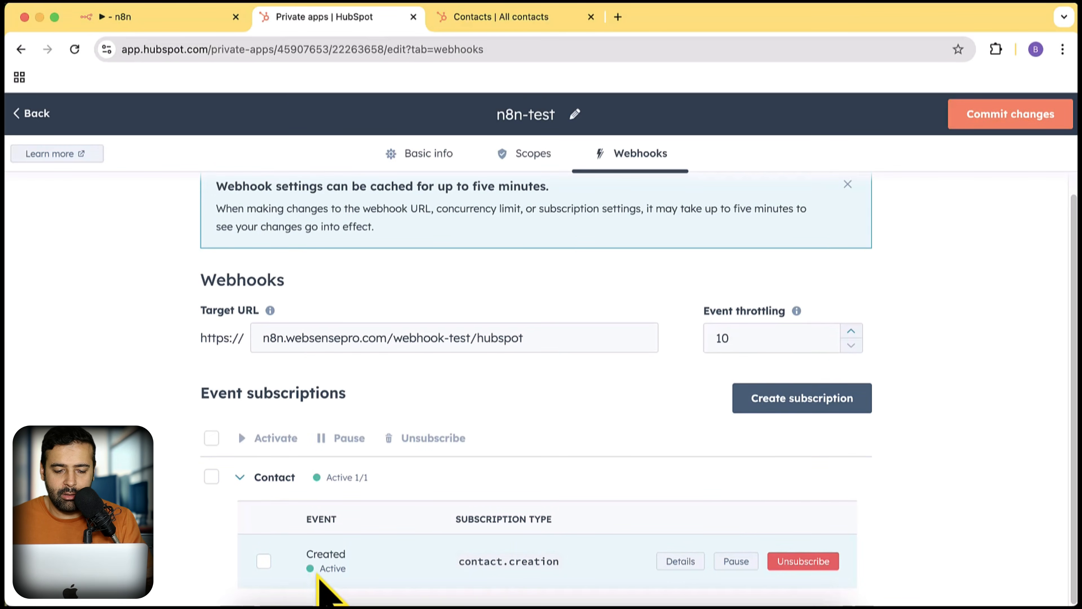
{"action": "left_click", "coordinate": [264, 561]}
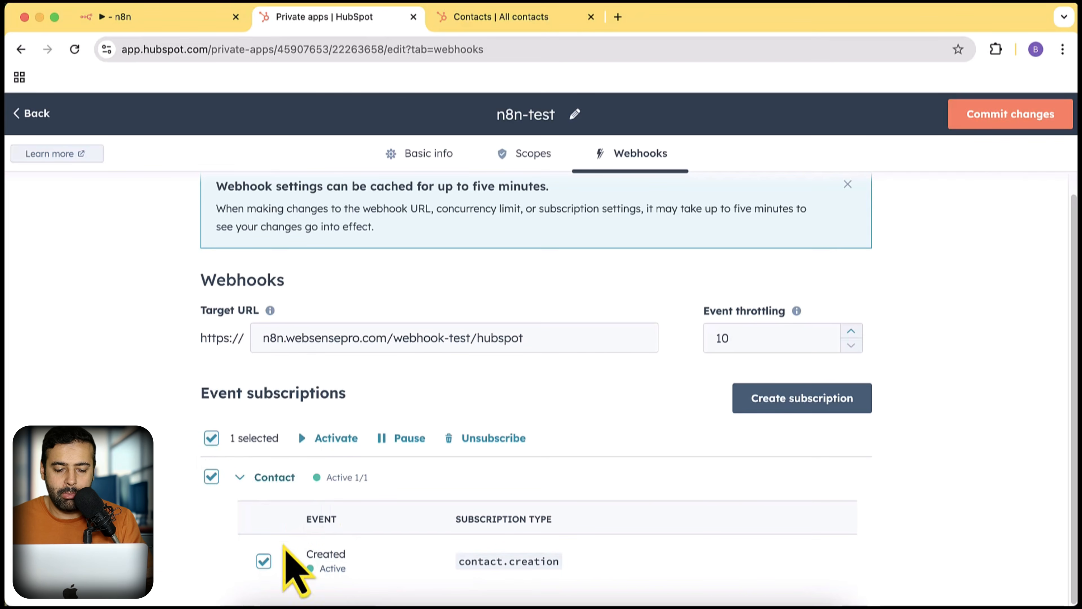
{"action": "left_click", "coordinate": [212, 444]}
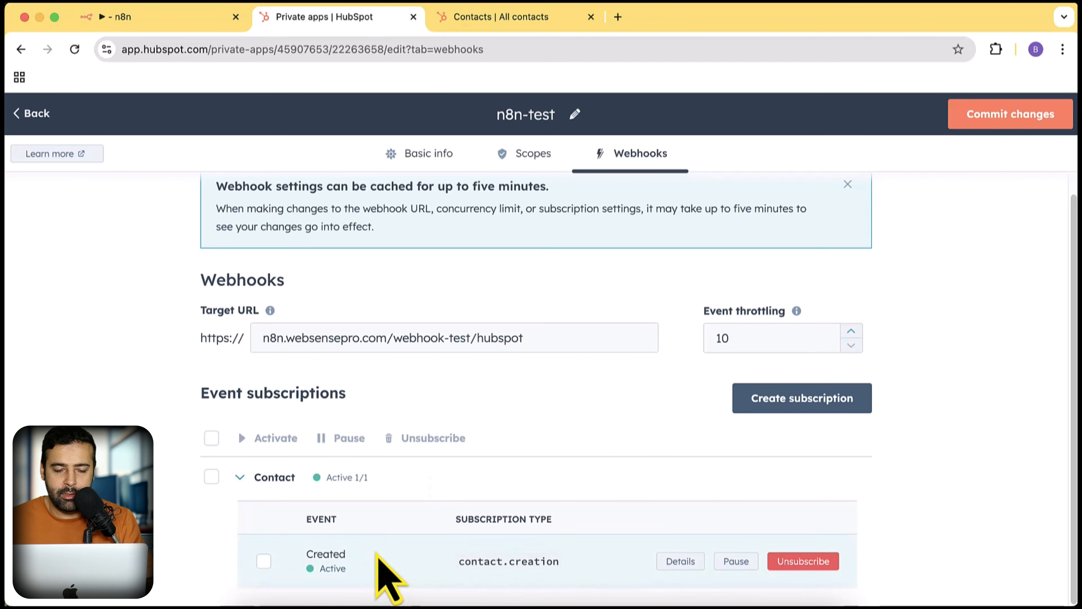
{"action": "left_click", "coordinate": [153, 17]}
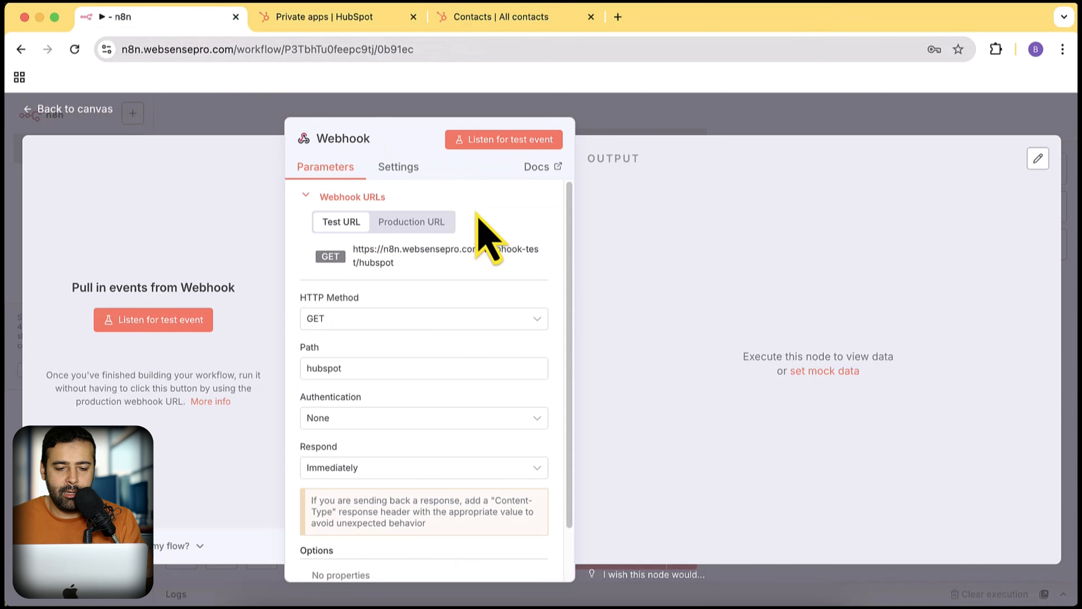
- Set the Webhook node's HTTP method to POST and start listening for a test event
{"action": "left_click", "coordinate": [435, 327]}
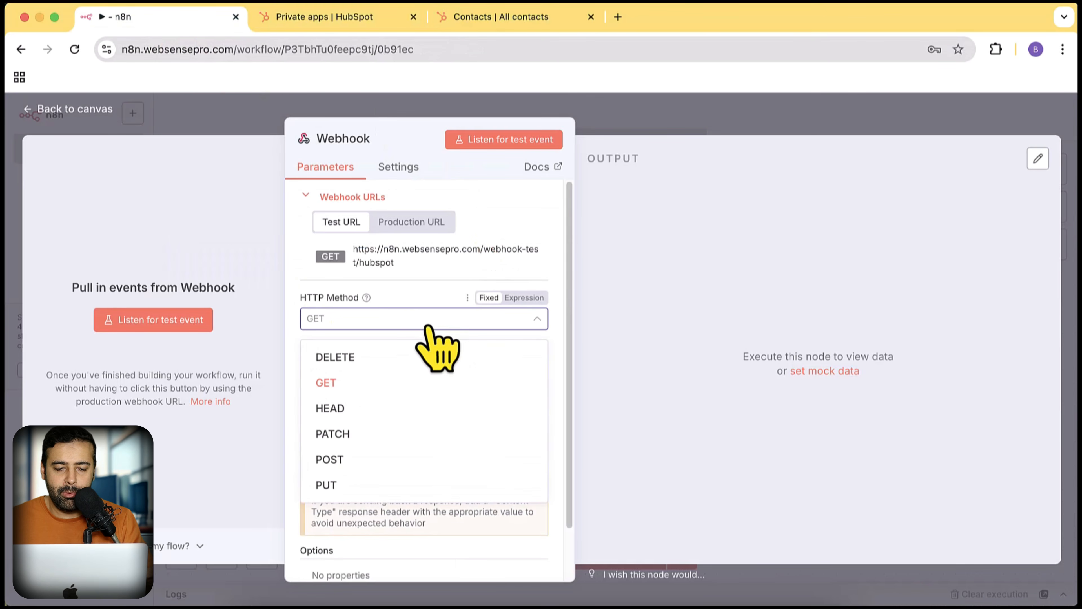
{"action": "left_click", "coordinate": [375, 459]}
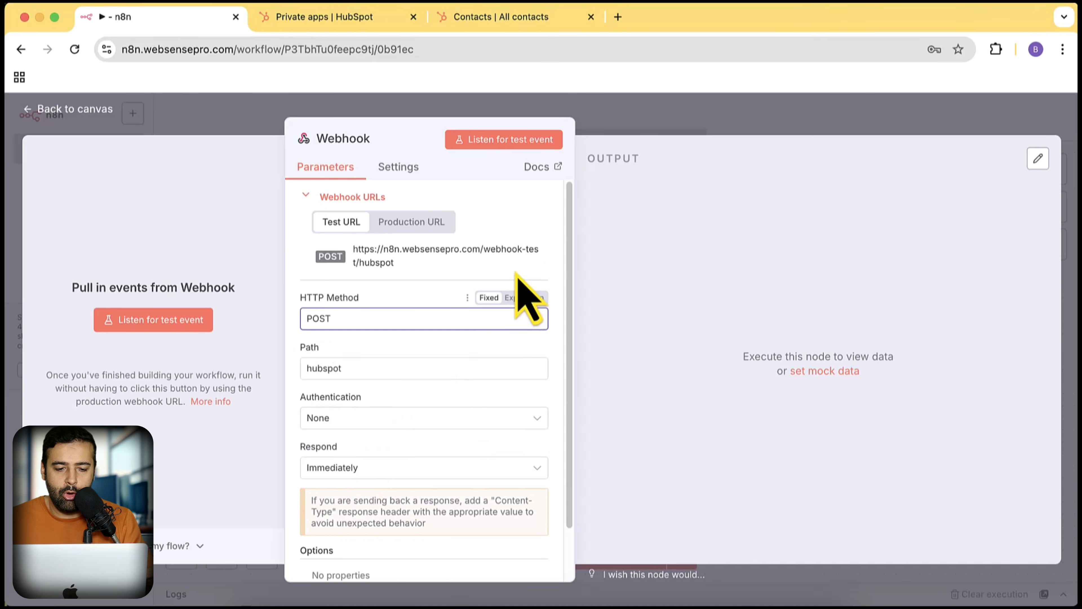
{"action": "left_click", "coordinate": [508, 143]}
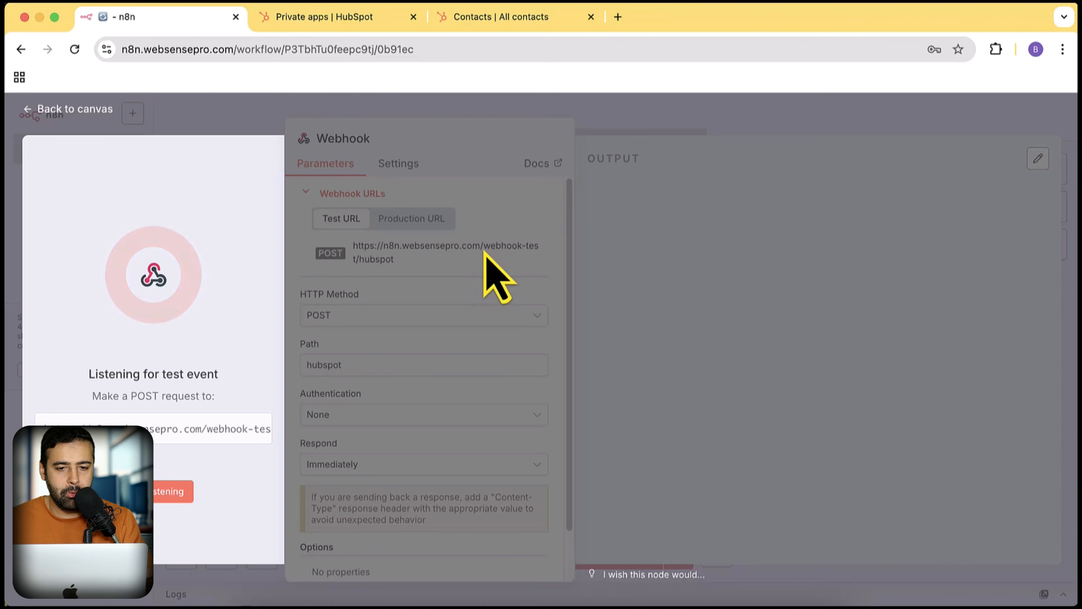
- Create a new HubSpot contact with a test e-mail address and first and last name 'test'
{"action": "left_click", "coordinate": [496, 18]}
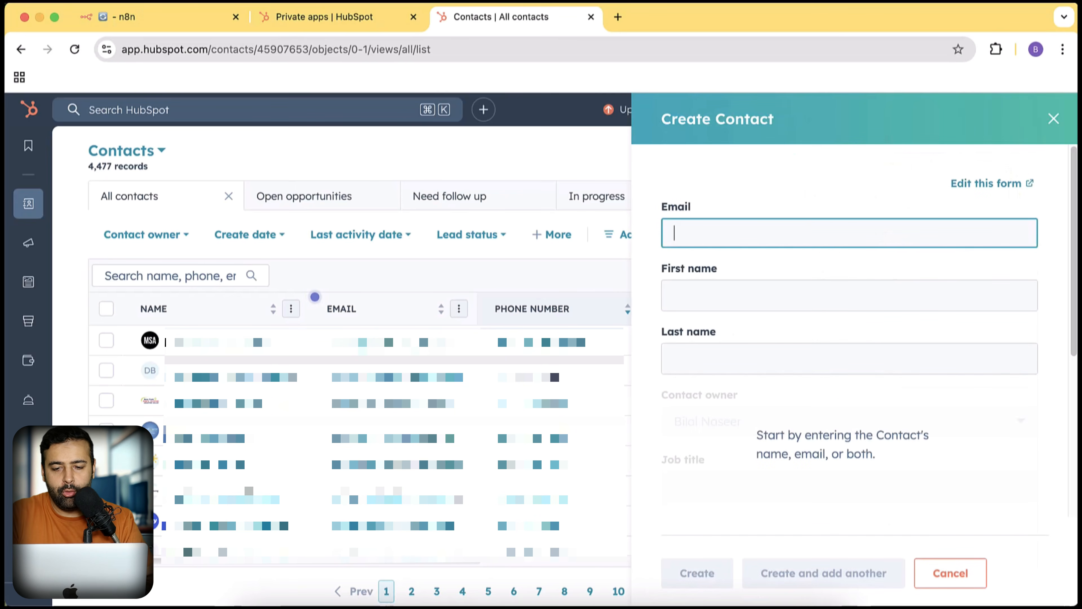
{"action": "type", "text": "testne"}
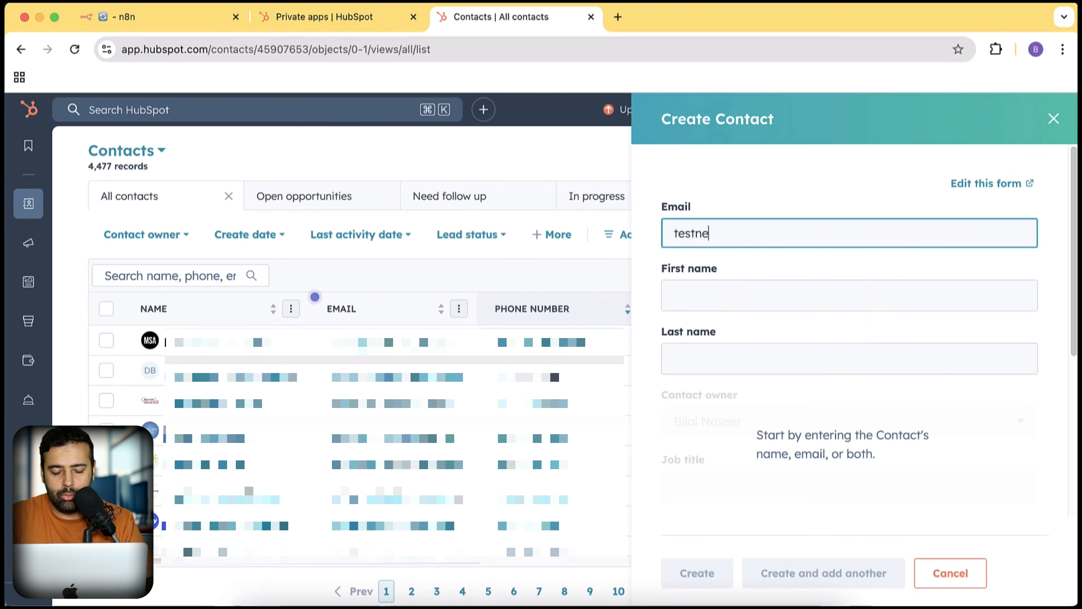
{"action": "type", "text": "w@gmail.com"}
{"action": "key", "text": "Tab"}
{"action": "type", "text": "test"}
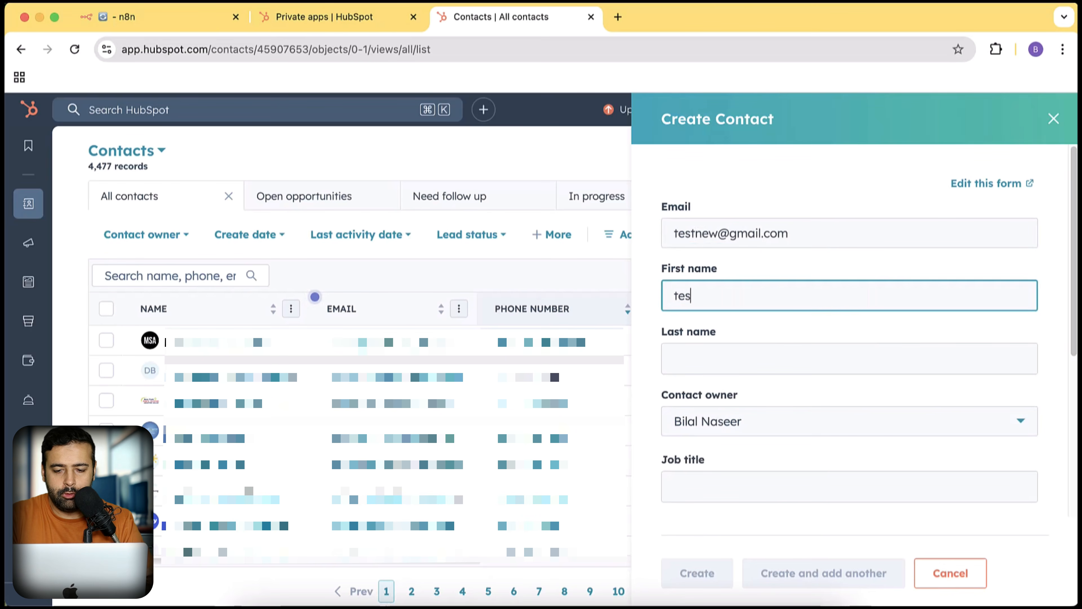
{"action": "key", "text": "Tab"}
{"action": "type", "text": "te"}
{"action": "left_click", "coordinate": [740, 529]}
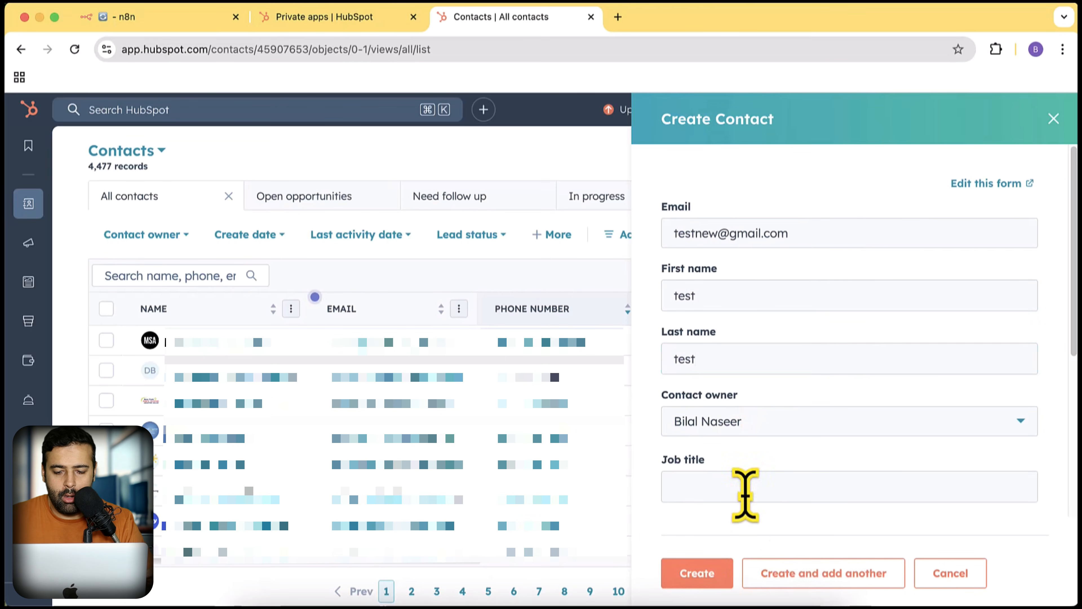
{"action": "left_click", "coordinate": [702, 573]}
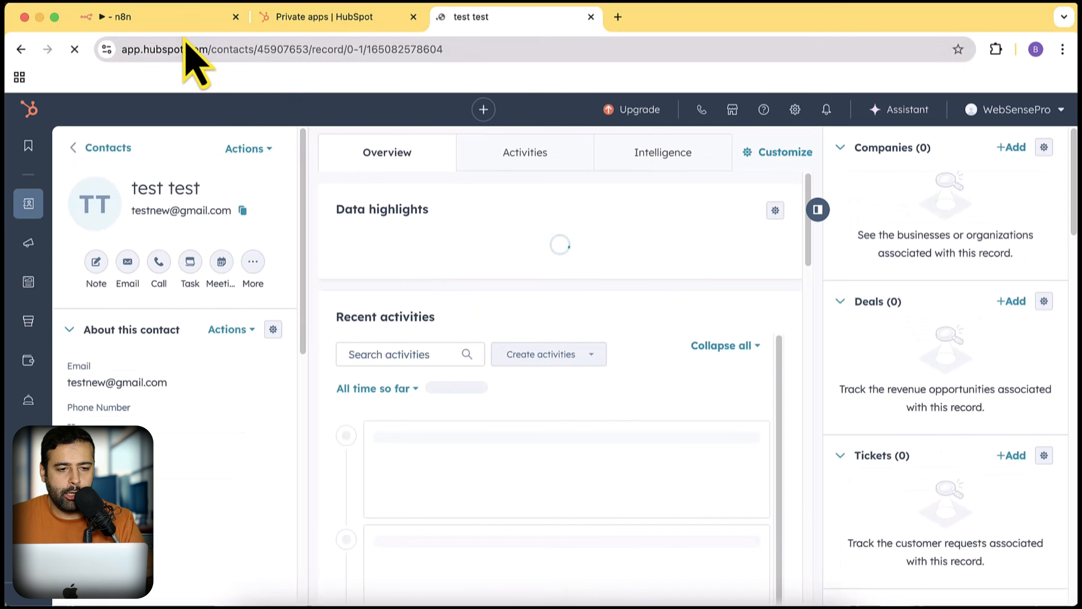
- Inspect the received contact.creation payload in the Webhook output, then show the production URL
{"action": "left_click", "coordinate": [183, 22]}
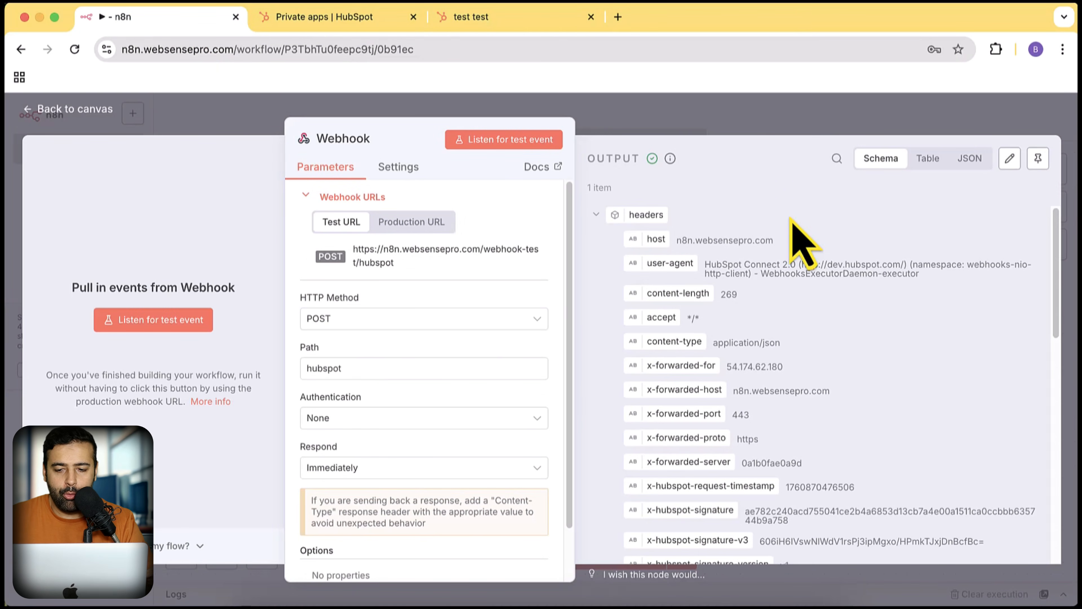
{"action": "scroll", "coordinate": [792, 219], "scroll_direction": "down", "scroll_amount": 12}
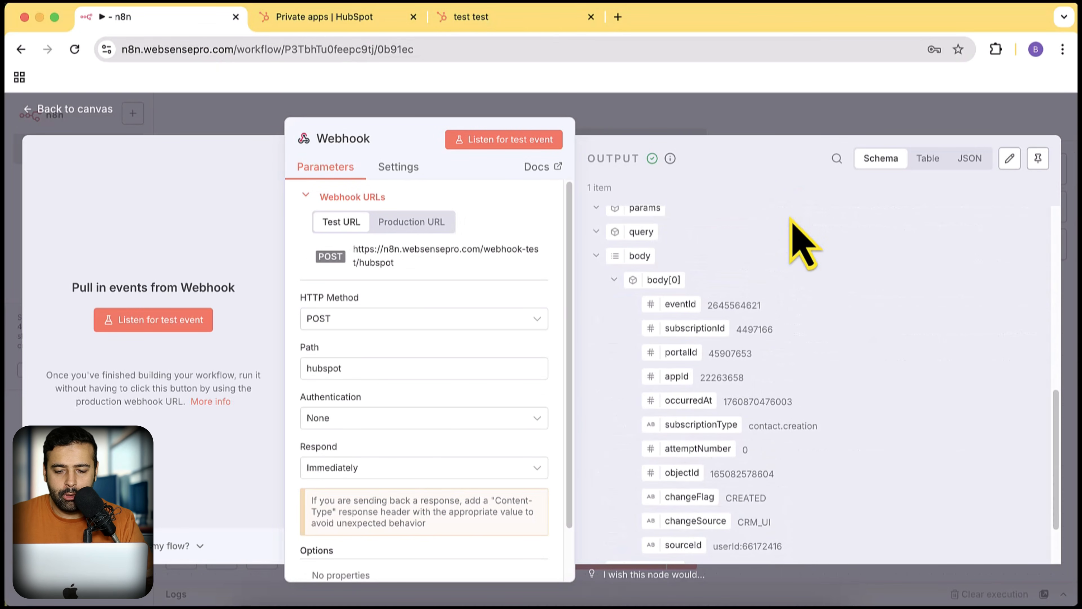
{"action": "scroll", "coordinate": [801, 243], "scroll_direction": "down", "scroll_amount": 3}
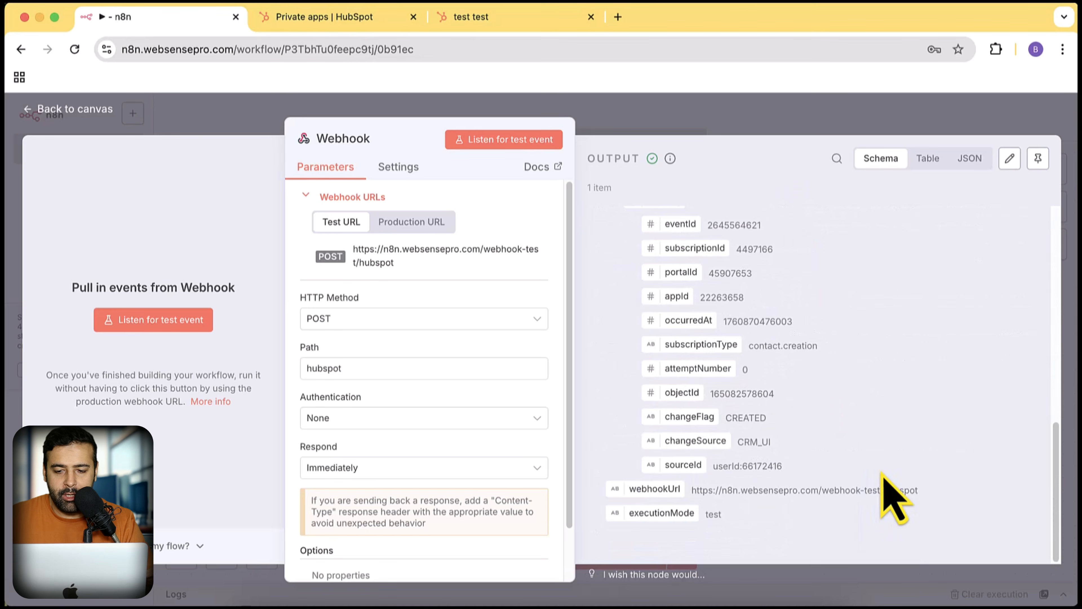
{"action": "scroll", "coordinate": [881, 490], "scroll_direction": "up", "scroll_amount": 12}
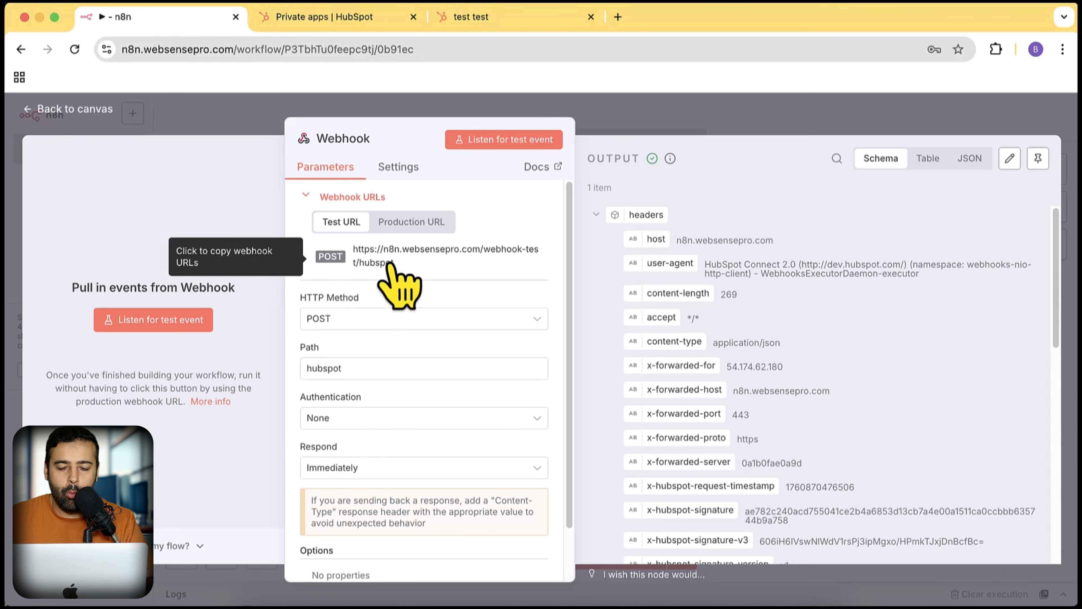
{"action": "left_click", "coordinate": [411, 222]}
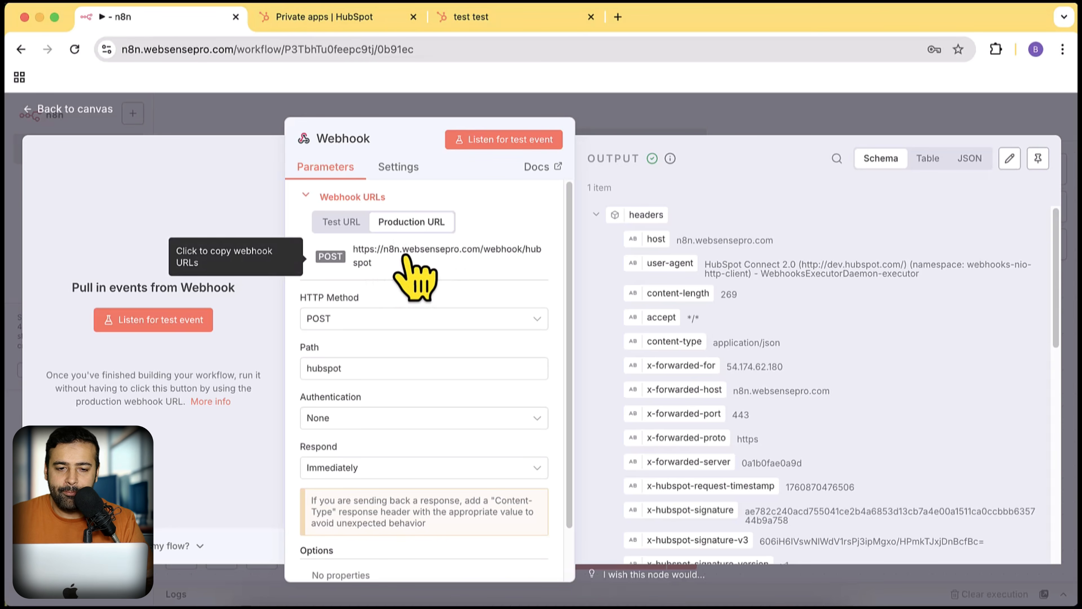
- Reopen the n8n-test app's webhook settings and select the whole webhook-test/hubspot Target URL
{"action": "left_click", "coordinate": [366, 19]}
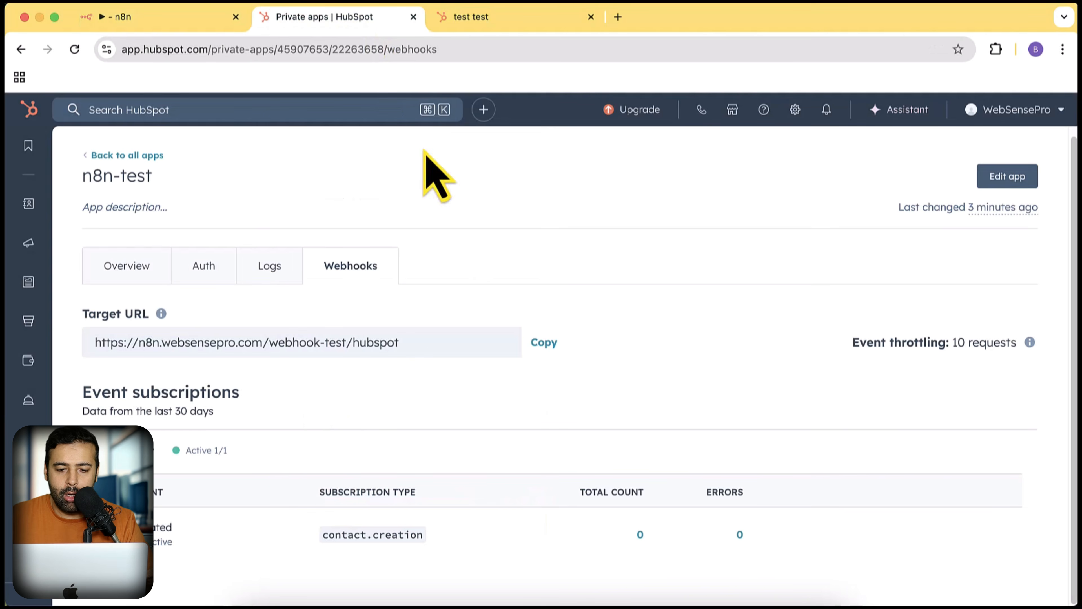
{"action": "left_click", "coordinate": [420, 344]}
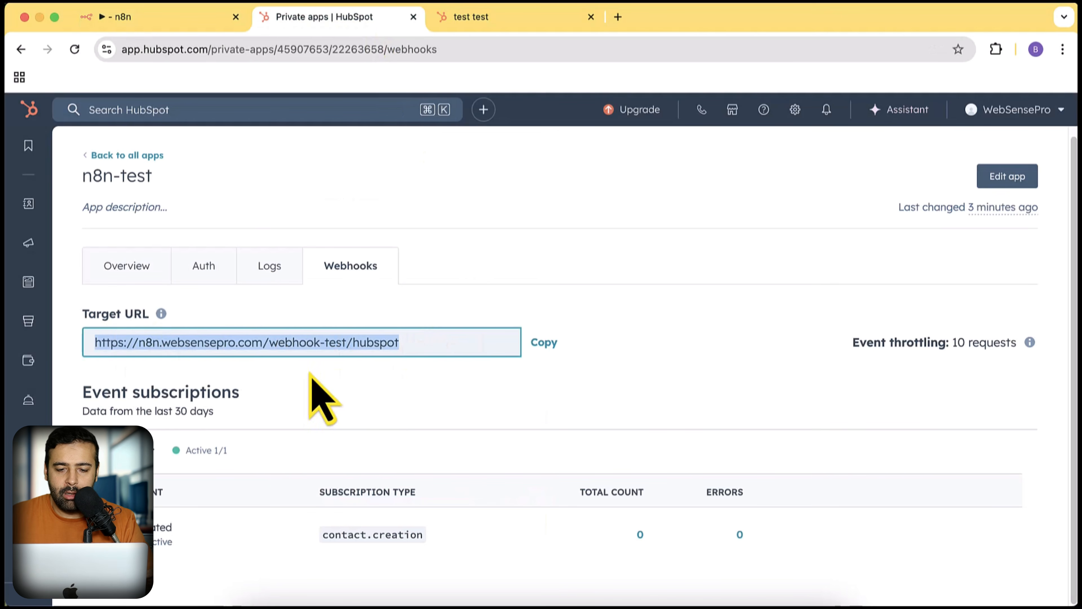
{"action": "left_click", "coordinate": [990, 182]}
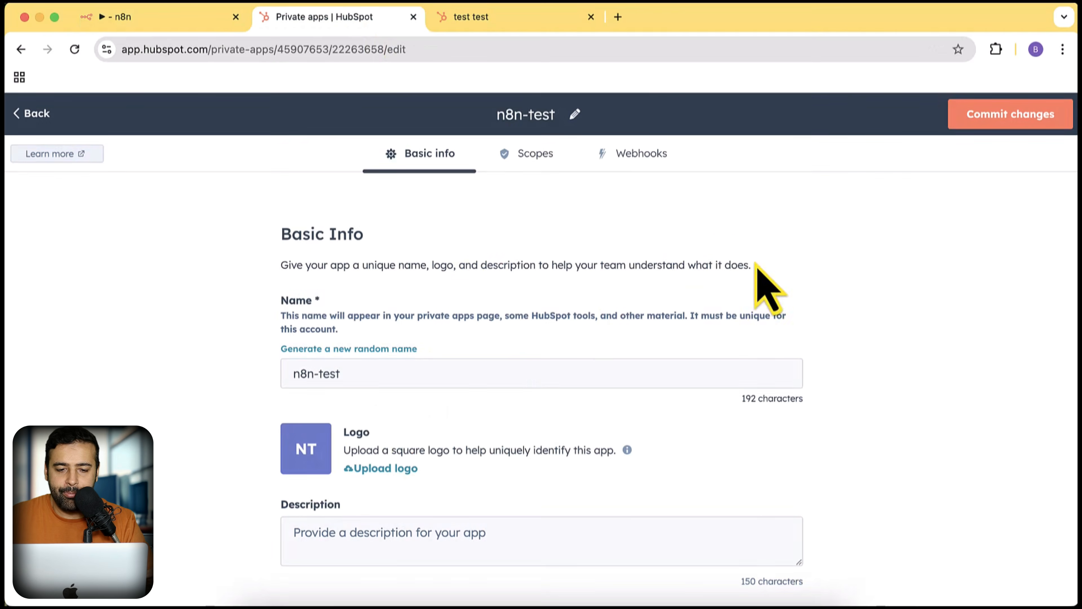
{"action": "left_click", "coordinate": [613, 154]}
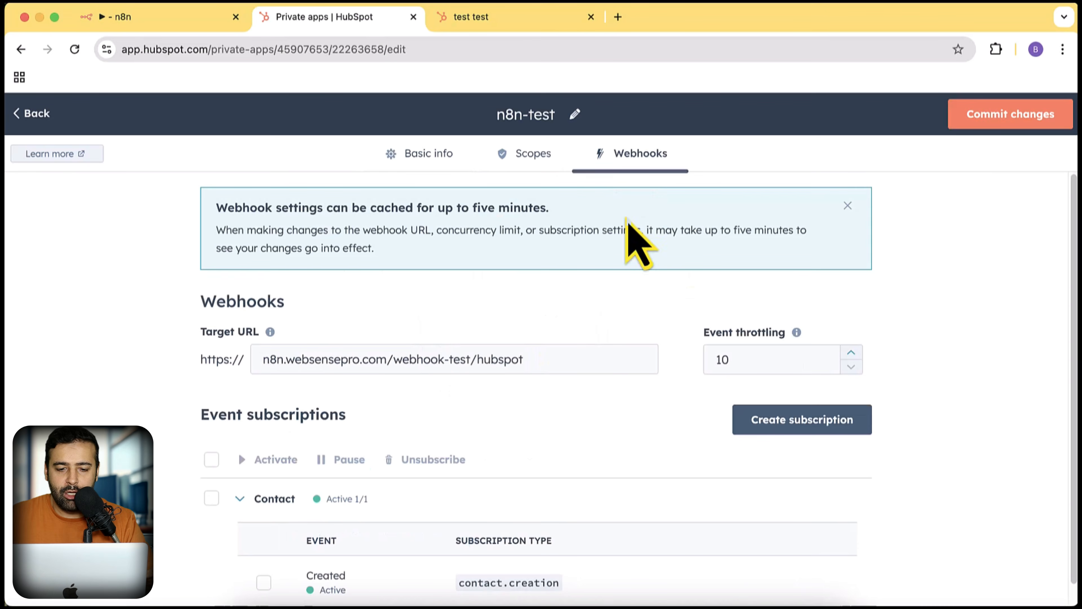
{"action": "left_click", "coordinate": [558, 361]}
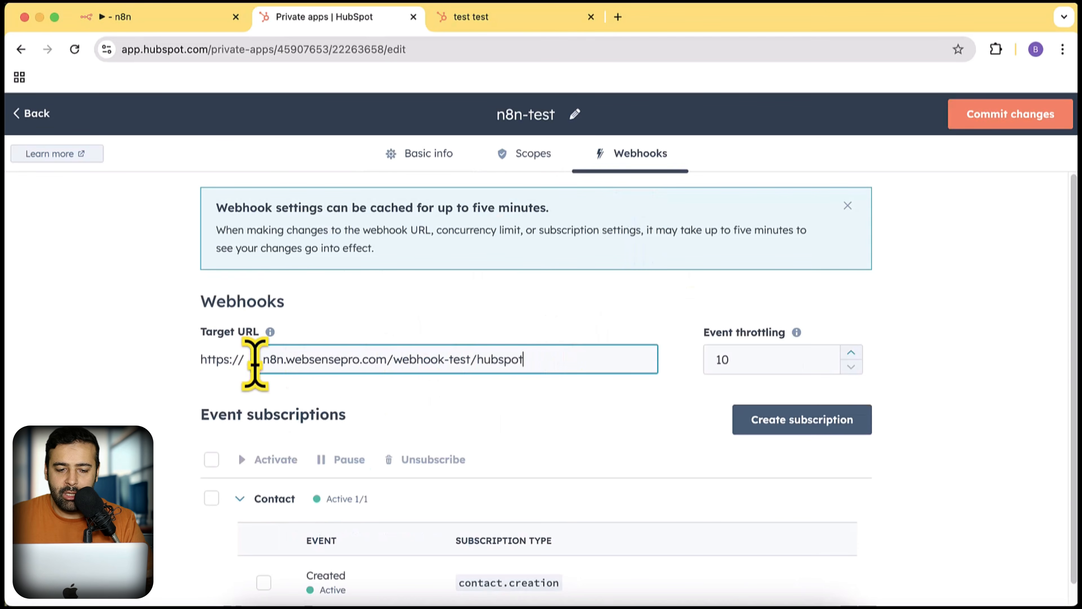
{"action": "left_click_drag", "start_coordinate": [528, 359], "coordinate": [259, 359]}
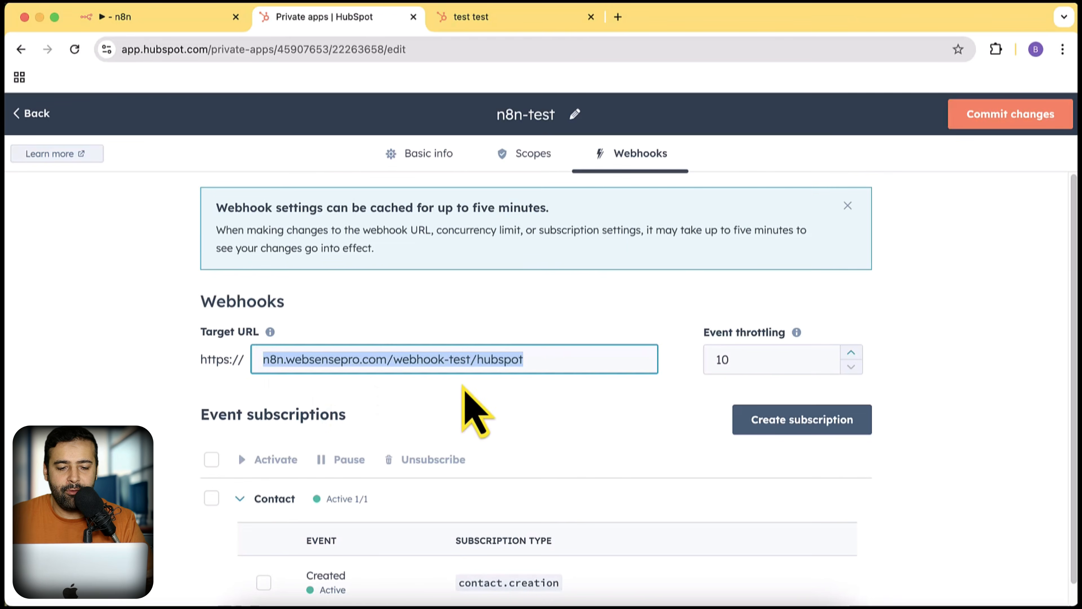